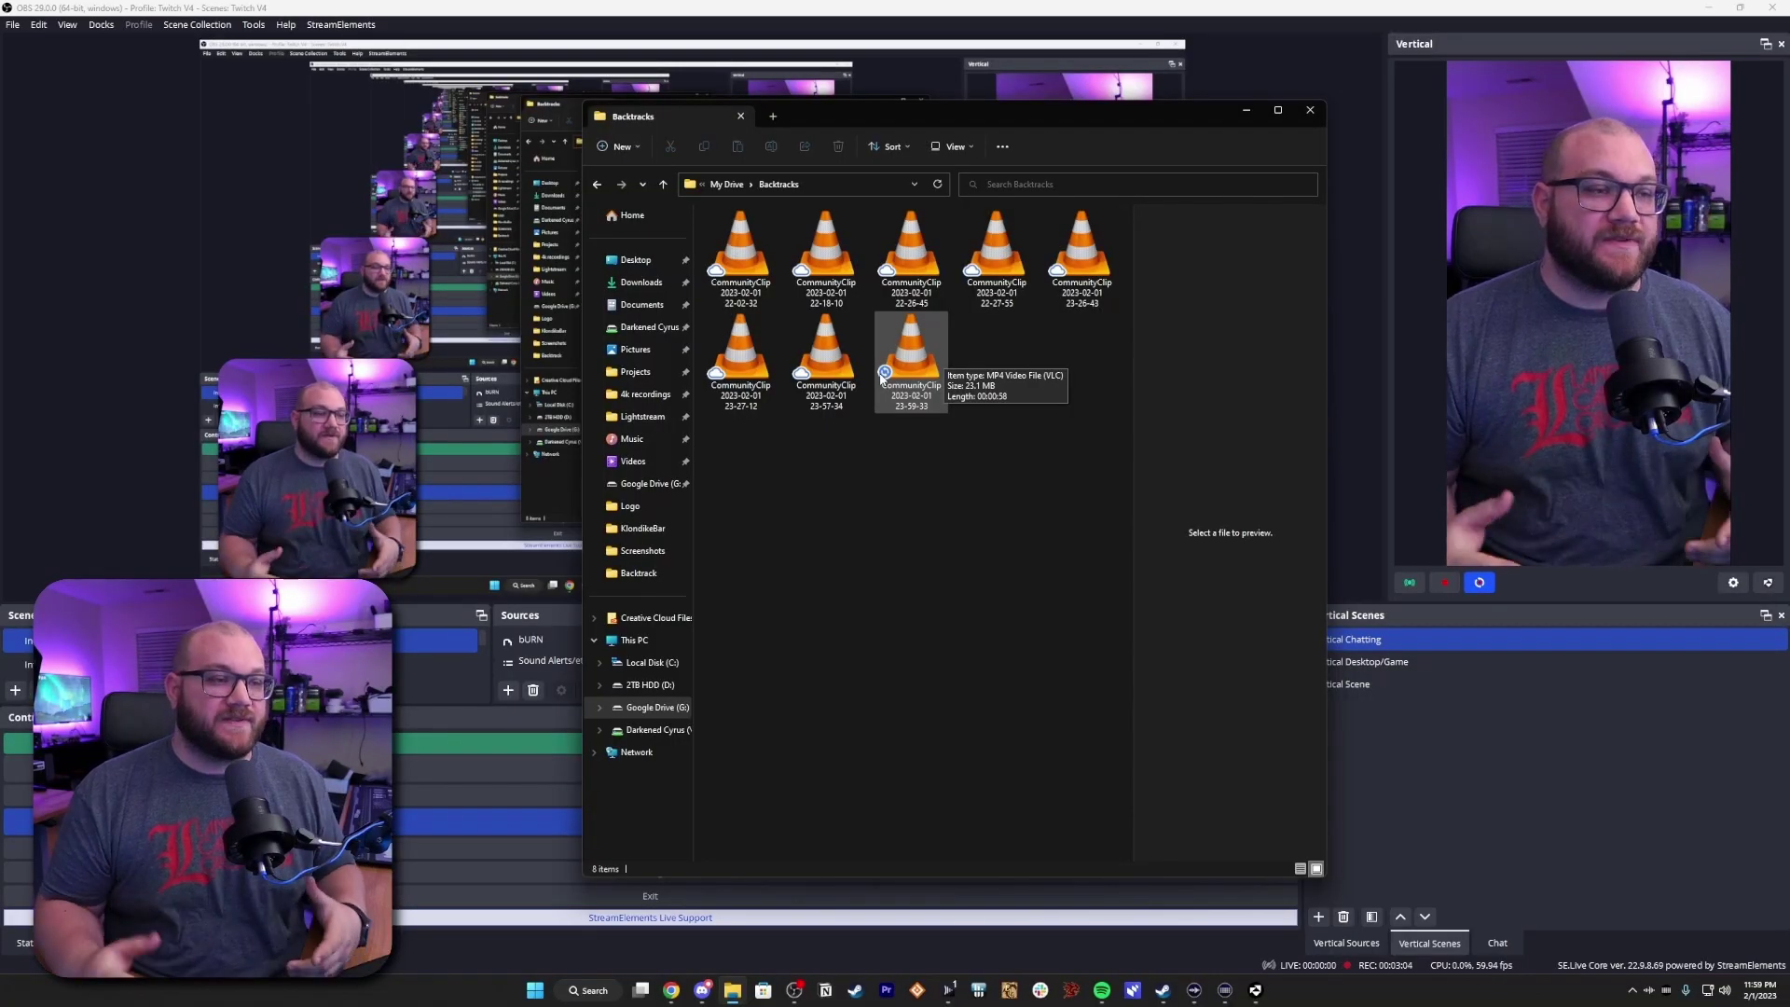
Step: Switch from OBS and the Backtracks folder to Chrome's YouTube Studio Content tab
key("alt+Tab")
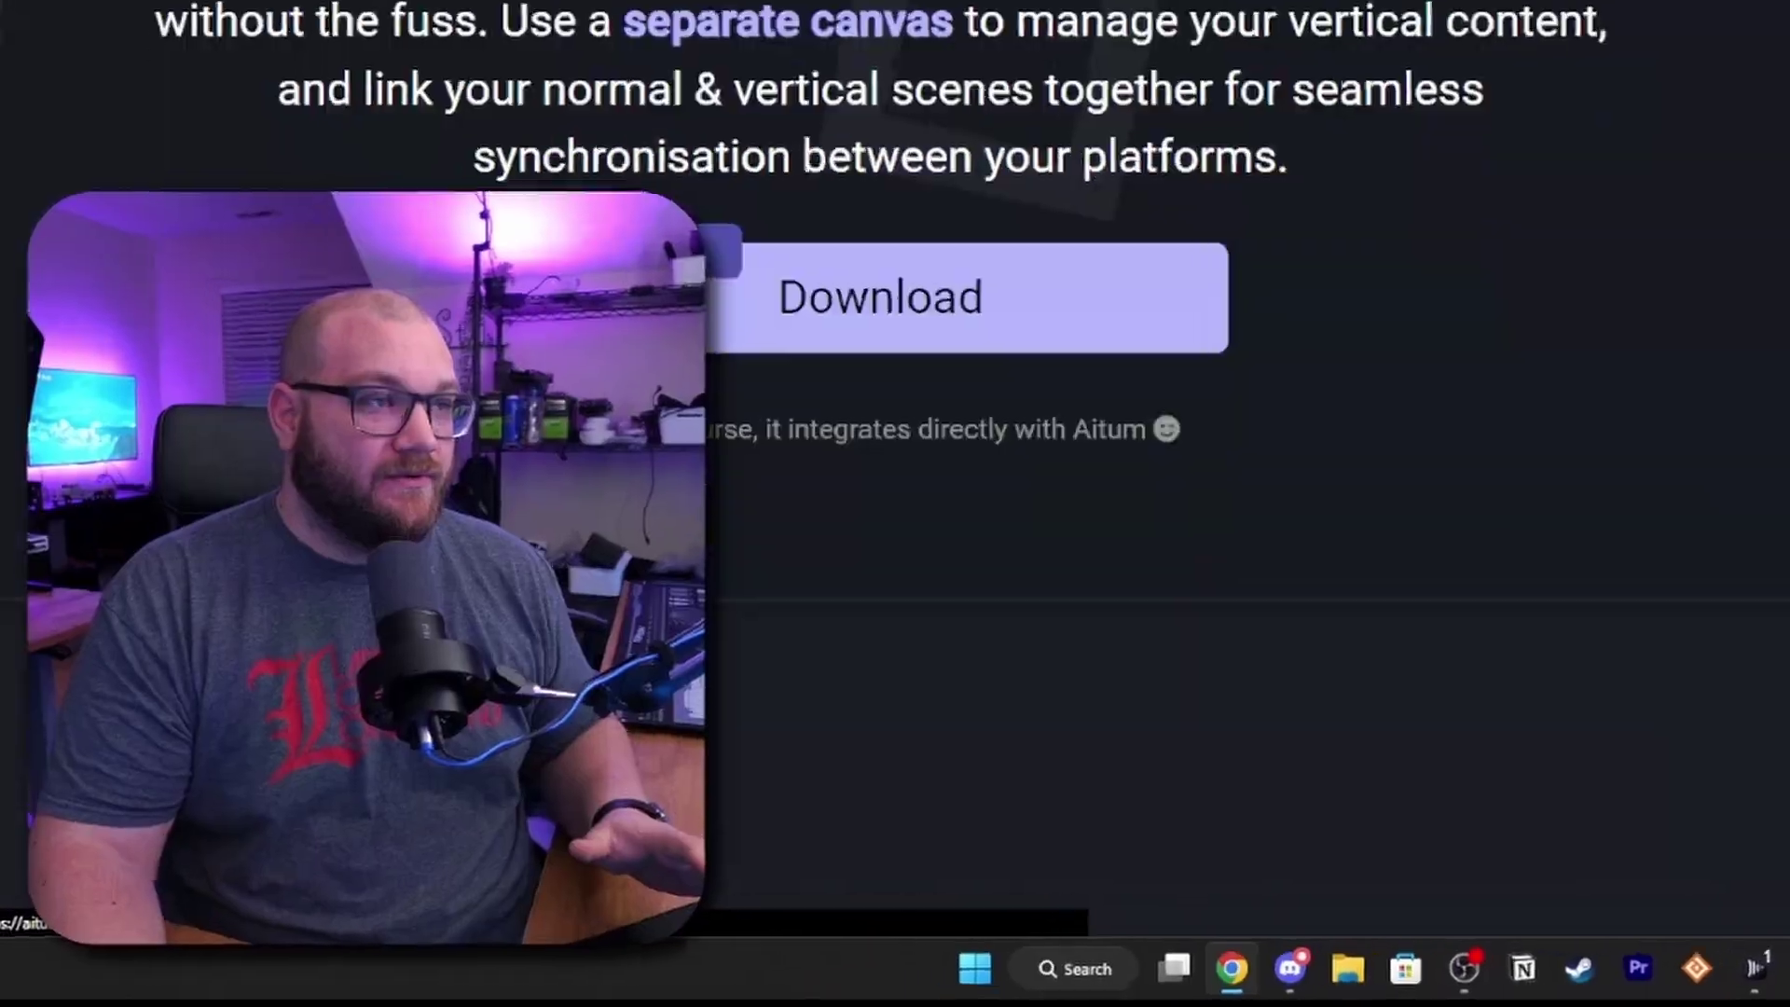
Step: Zoom in on the Aitum Vertical plugin section with its Download button
key("ctrl+plus")
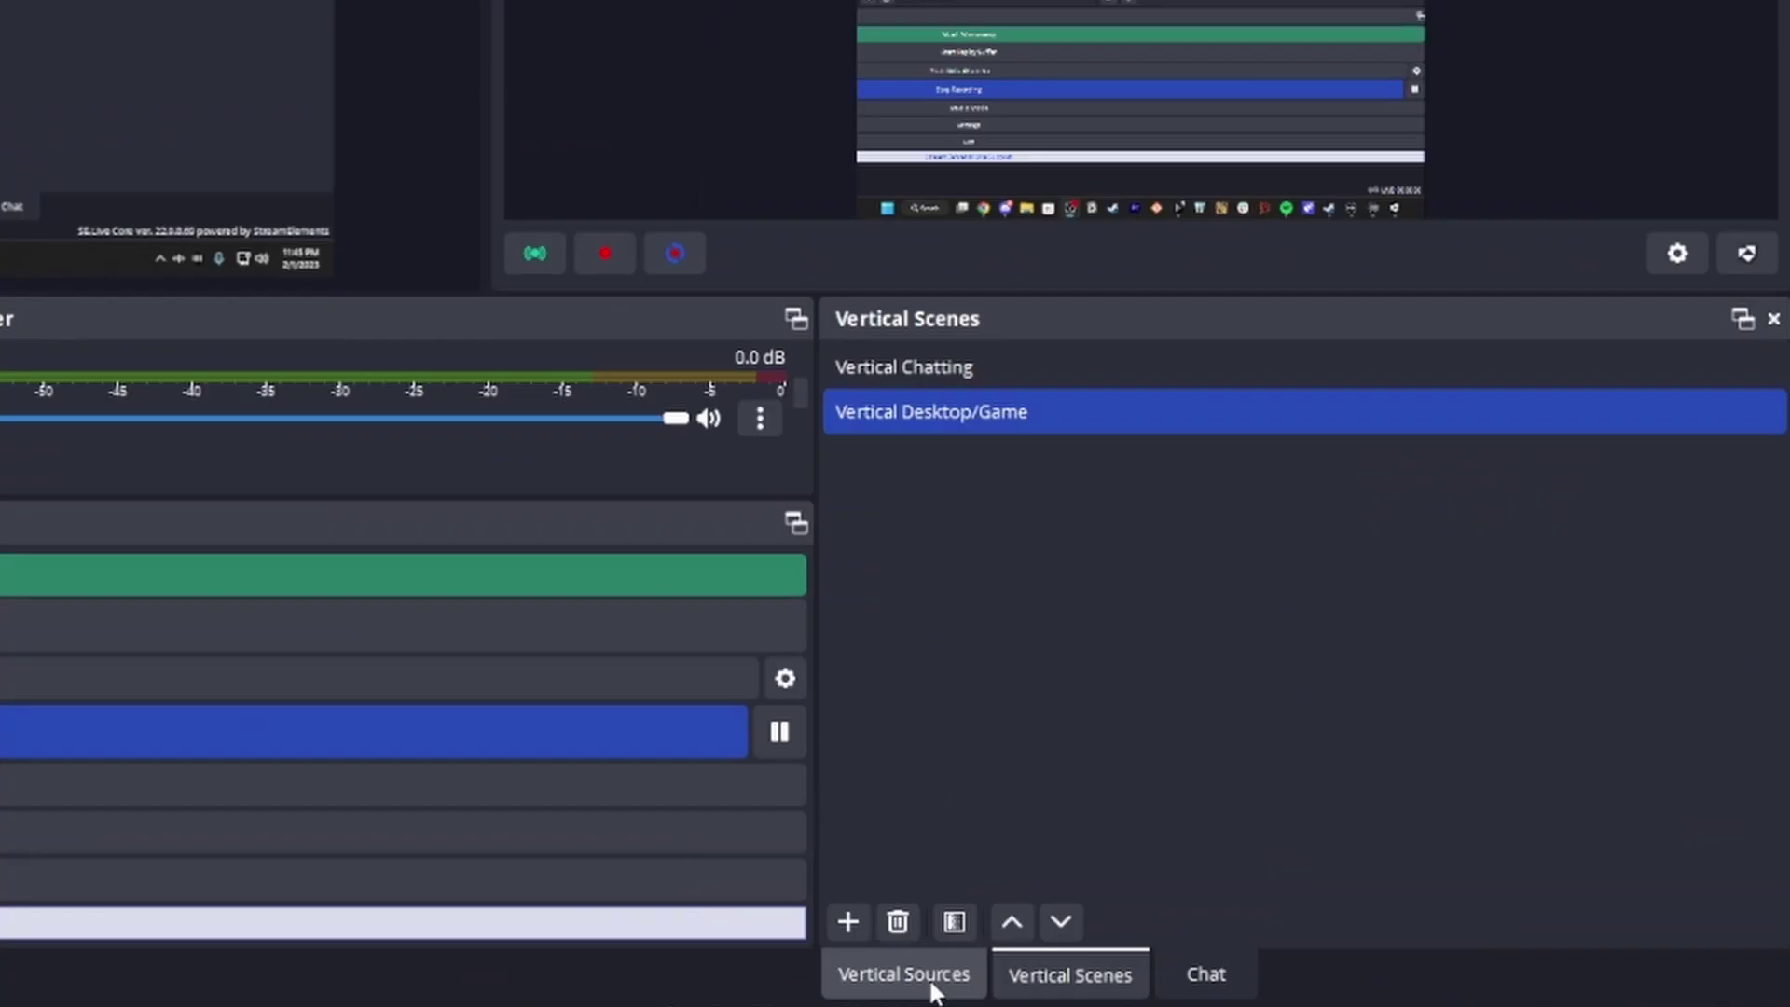
Step: Check the Vertical Sources list, then make Vertical Chatting the active vertical scene
left_click(923, 979)
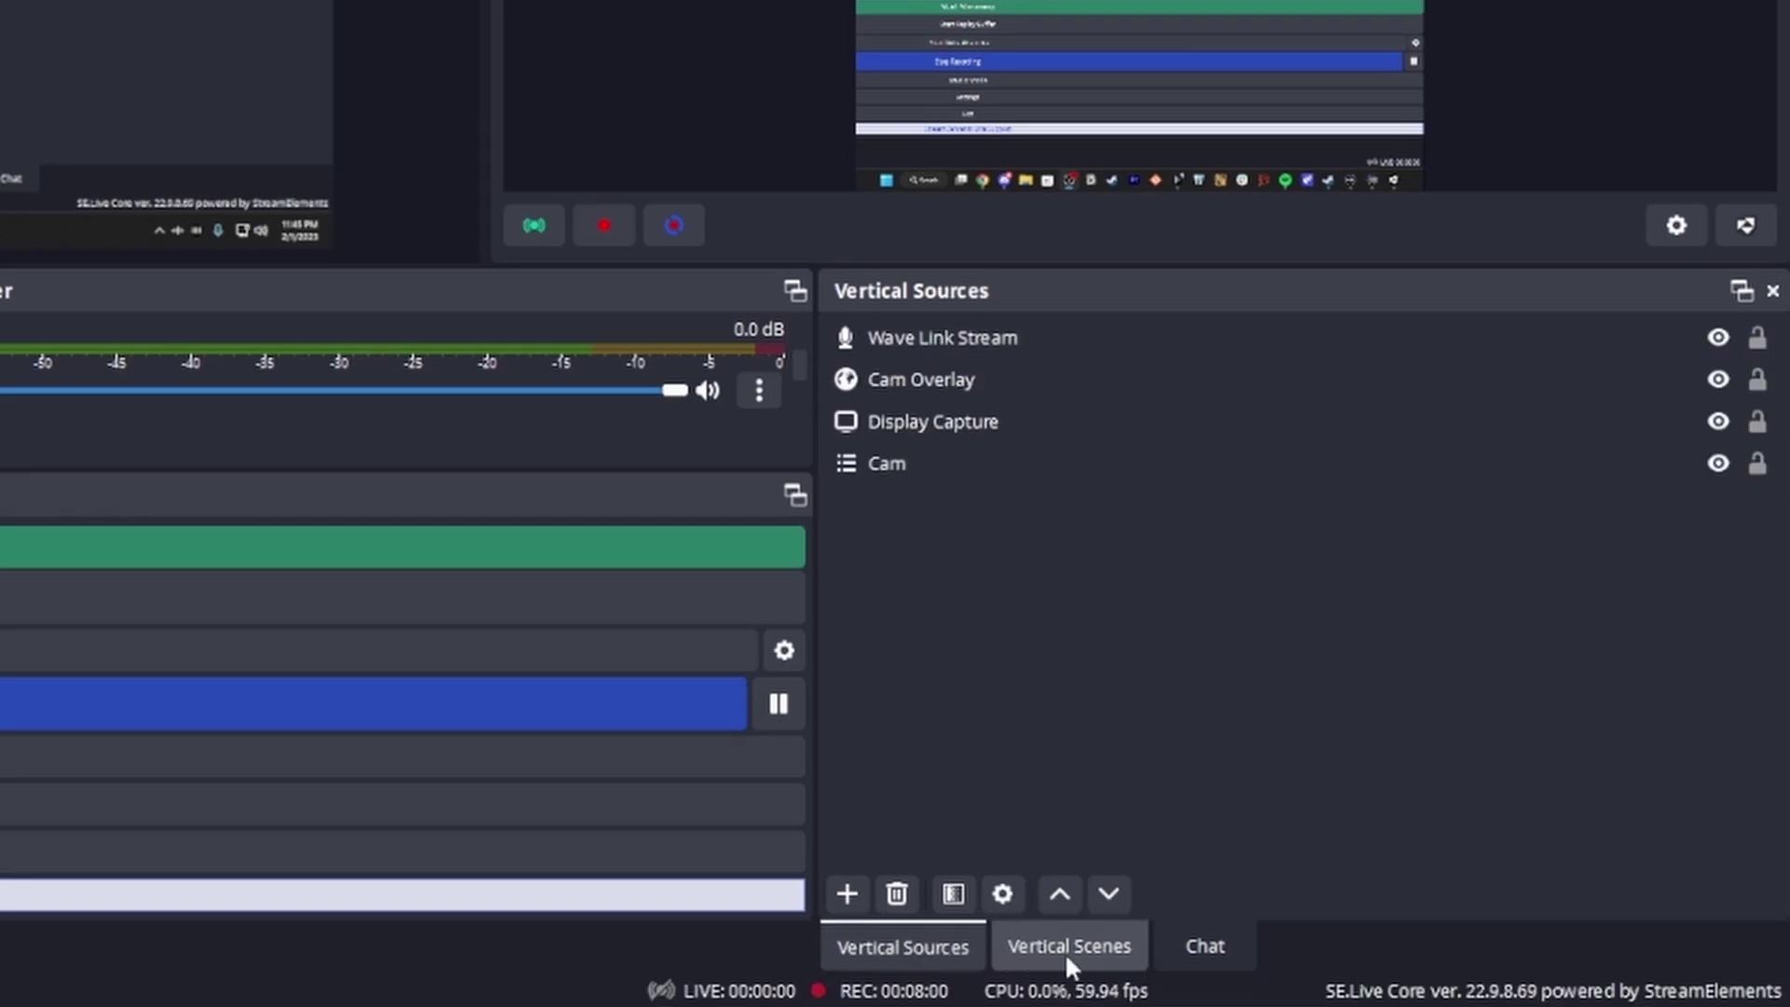
left_click(1069, 974)
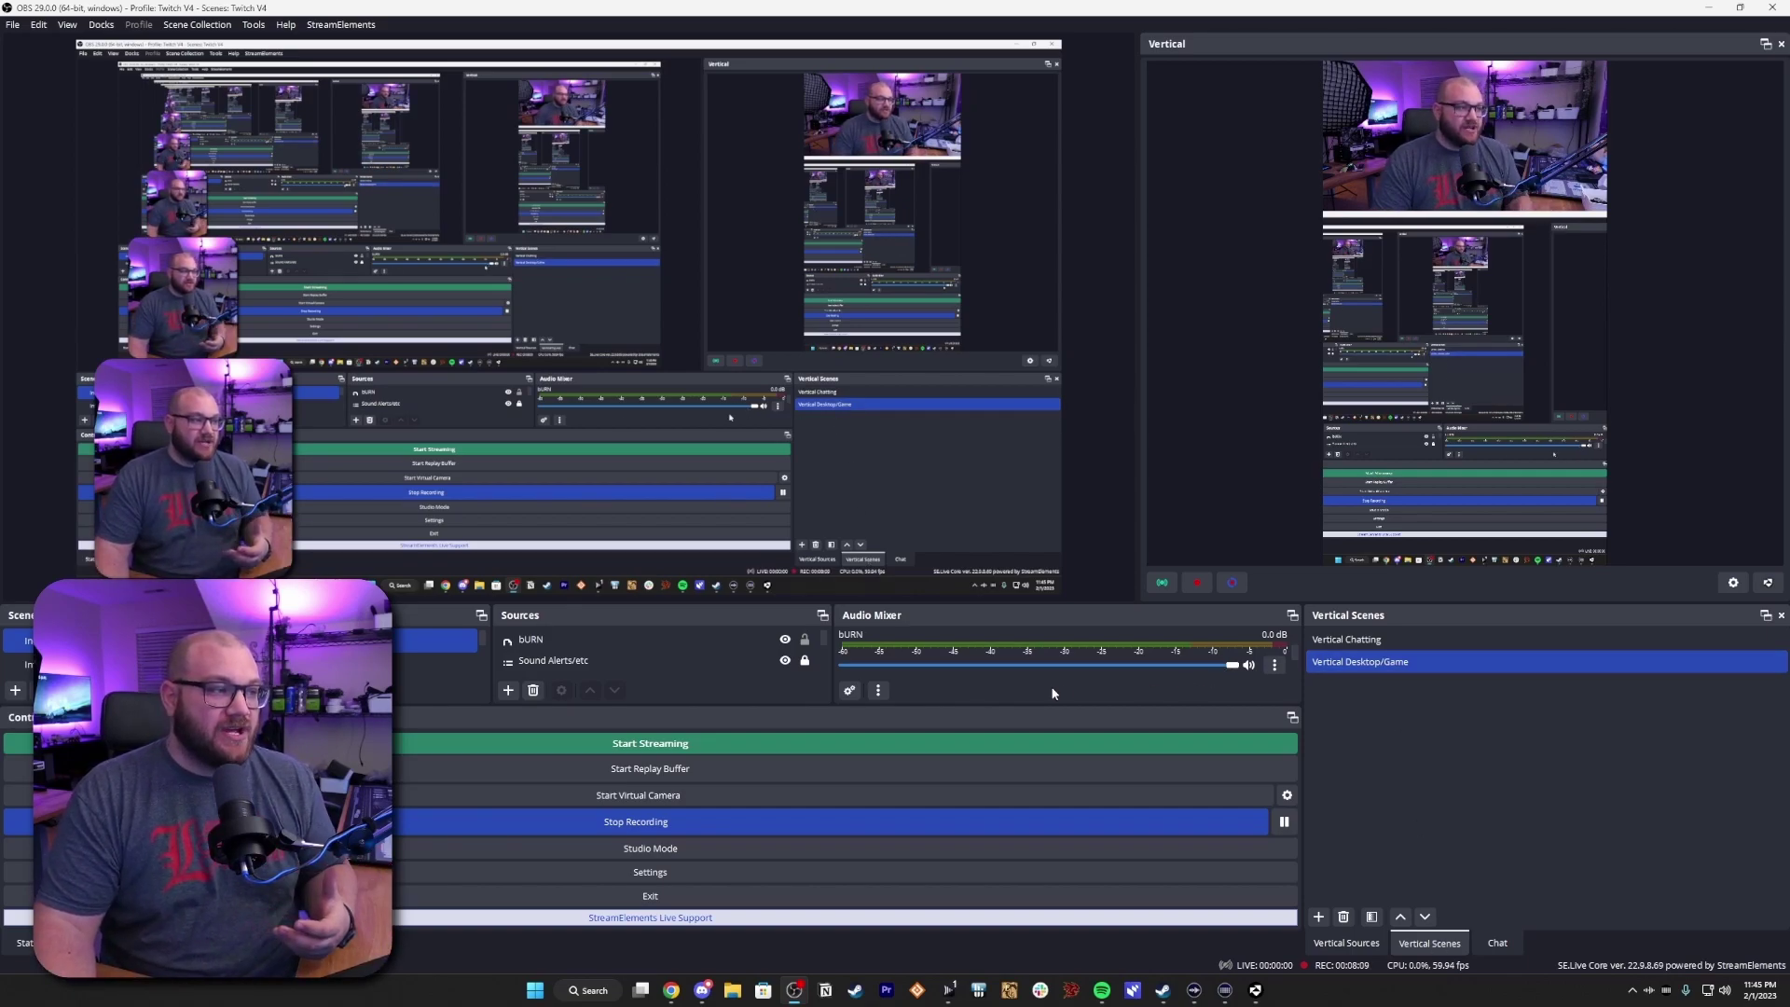
left_click(1381, 640)
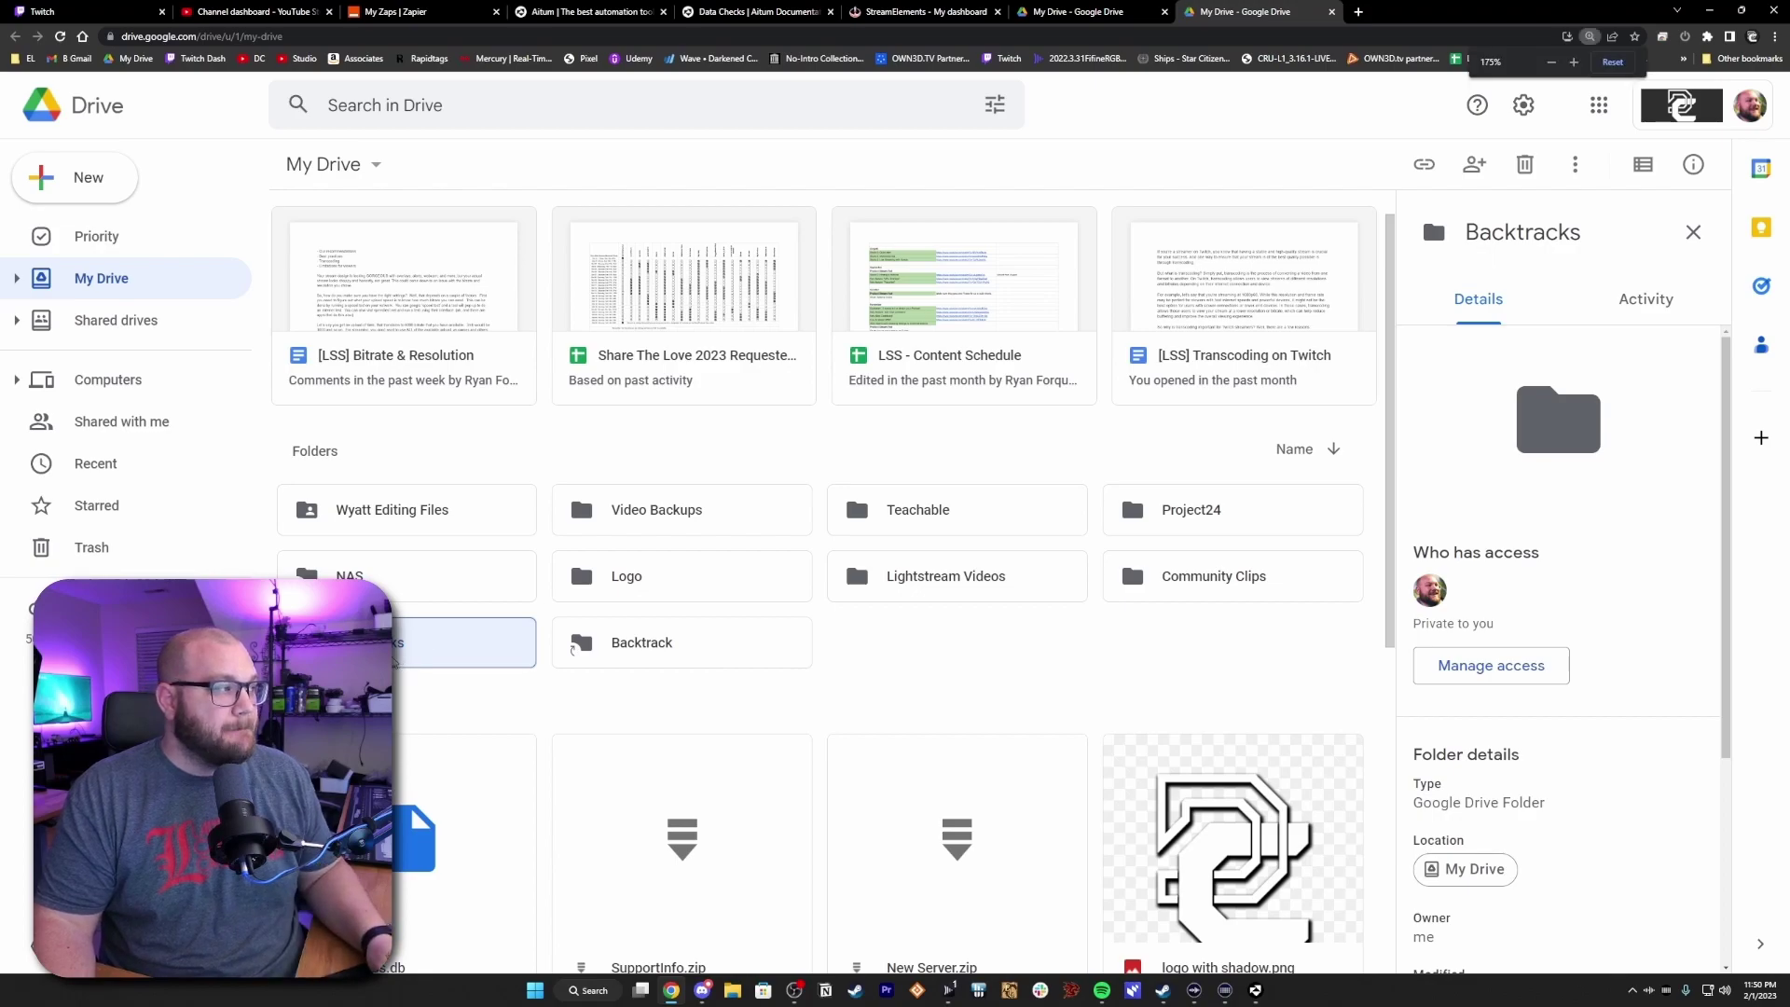
Step: Enlarge Drive, view the CommunityClip videos in Backtracks, then open Drive settings from My Drive
key("ctrl+plus")
scroll(524, 753, "down", 2)
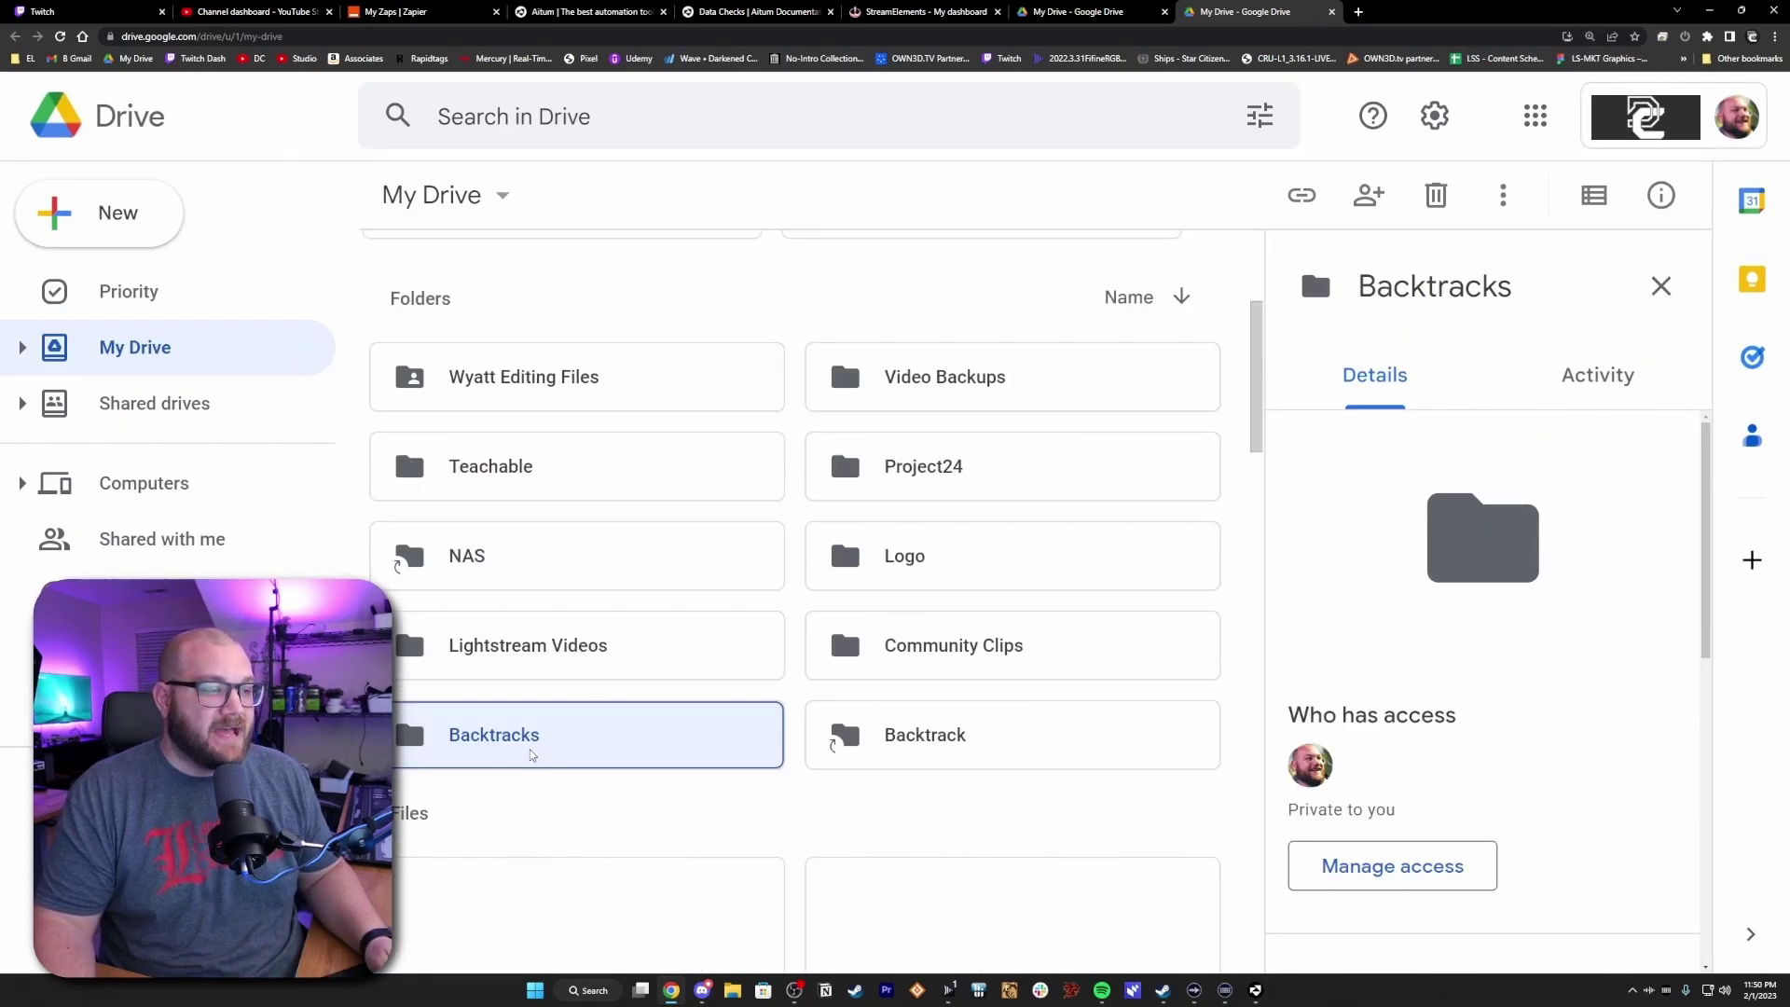
double_click(532, 754)
scroll(831, 689, "down", 3)
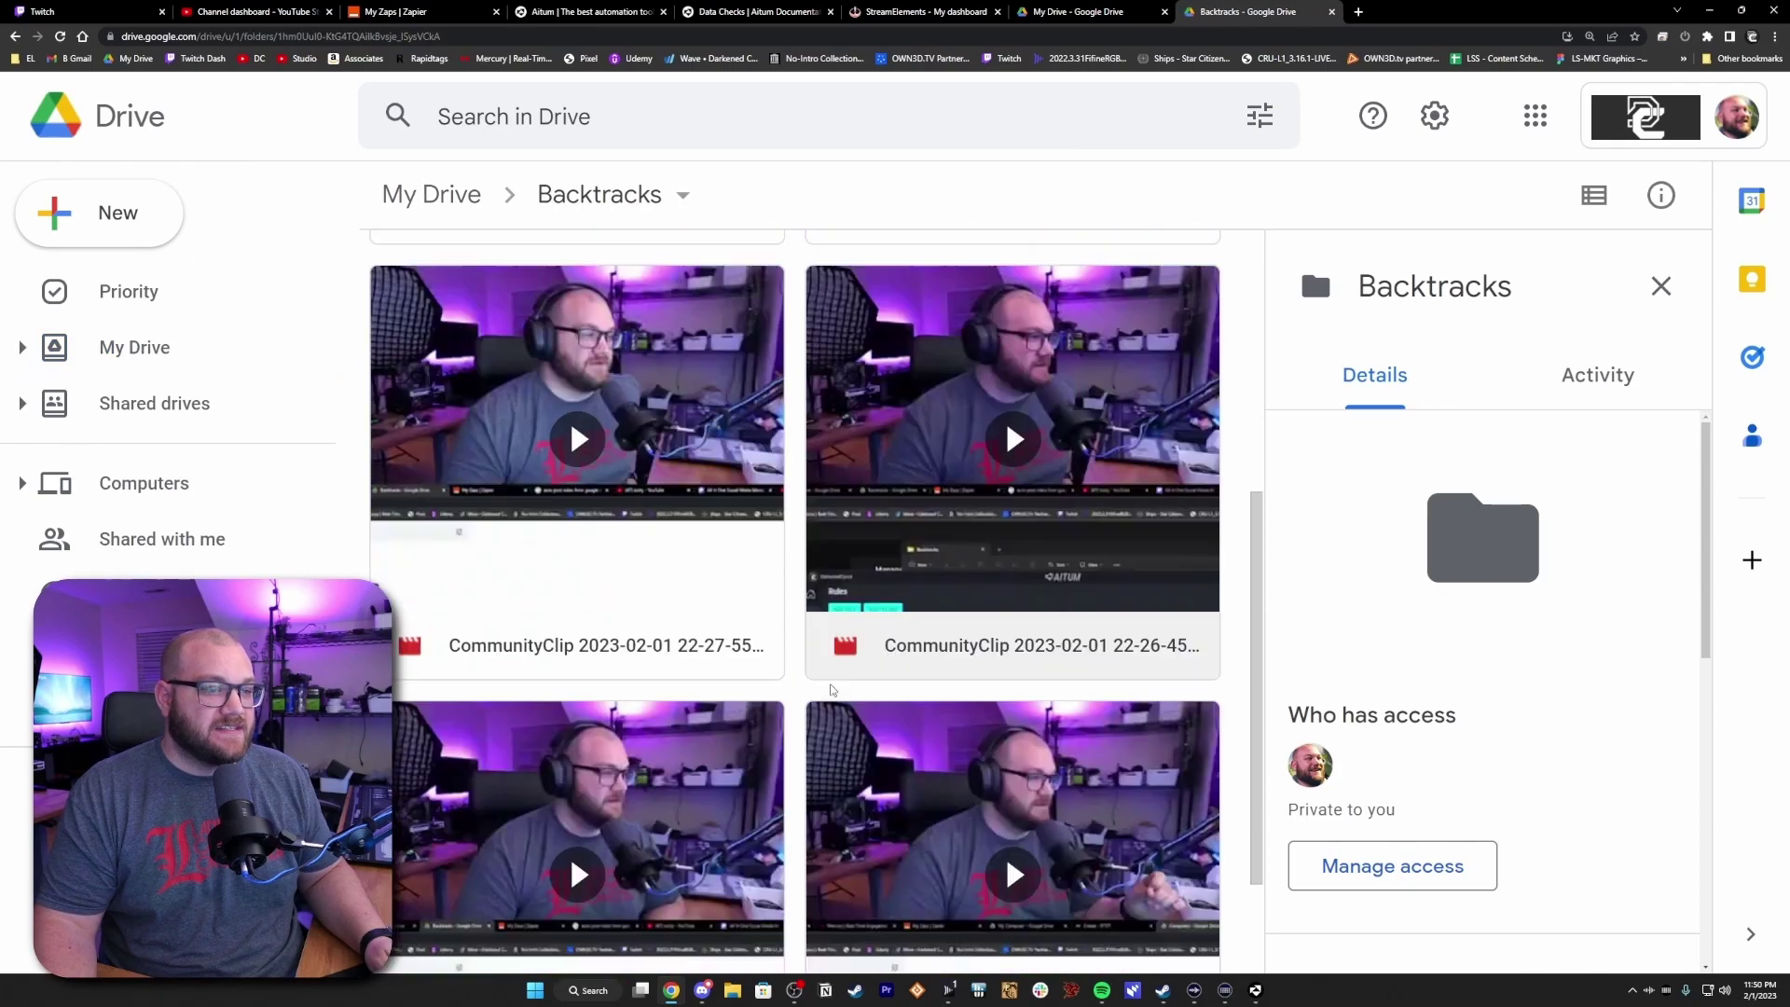
scroll(831, 688, "down", 2)
scroll(830, 688, "up", 5)
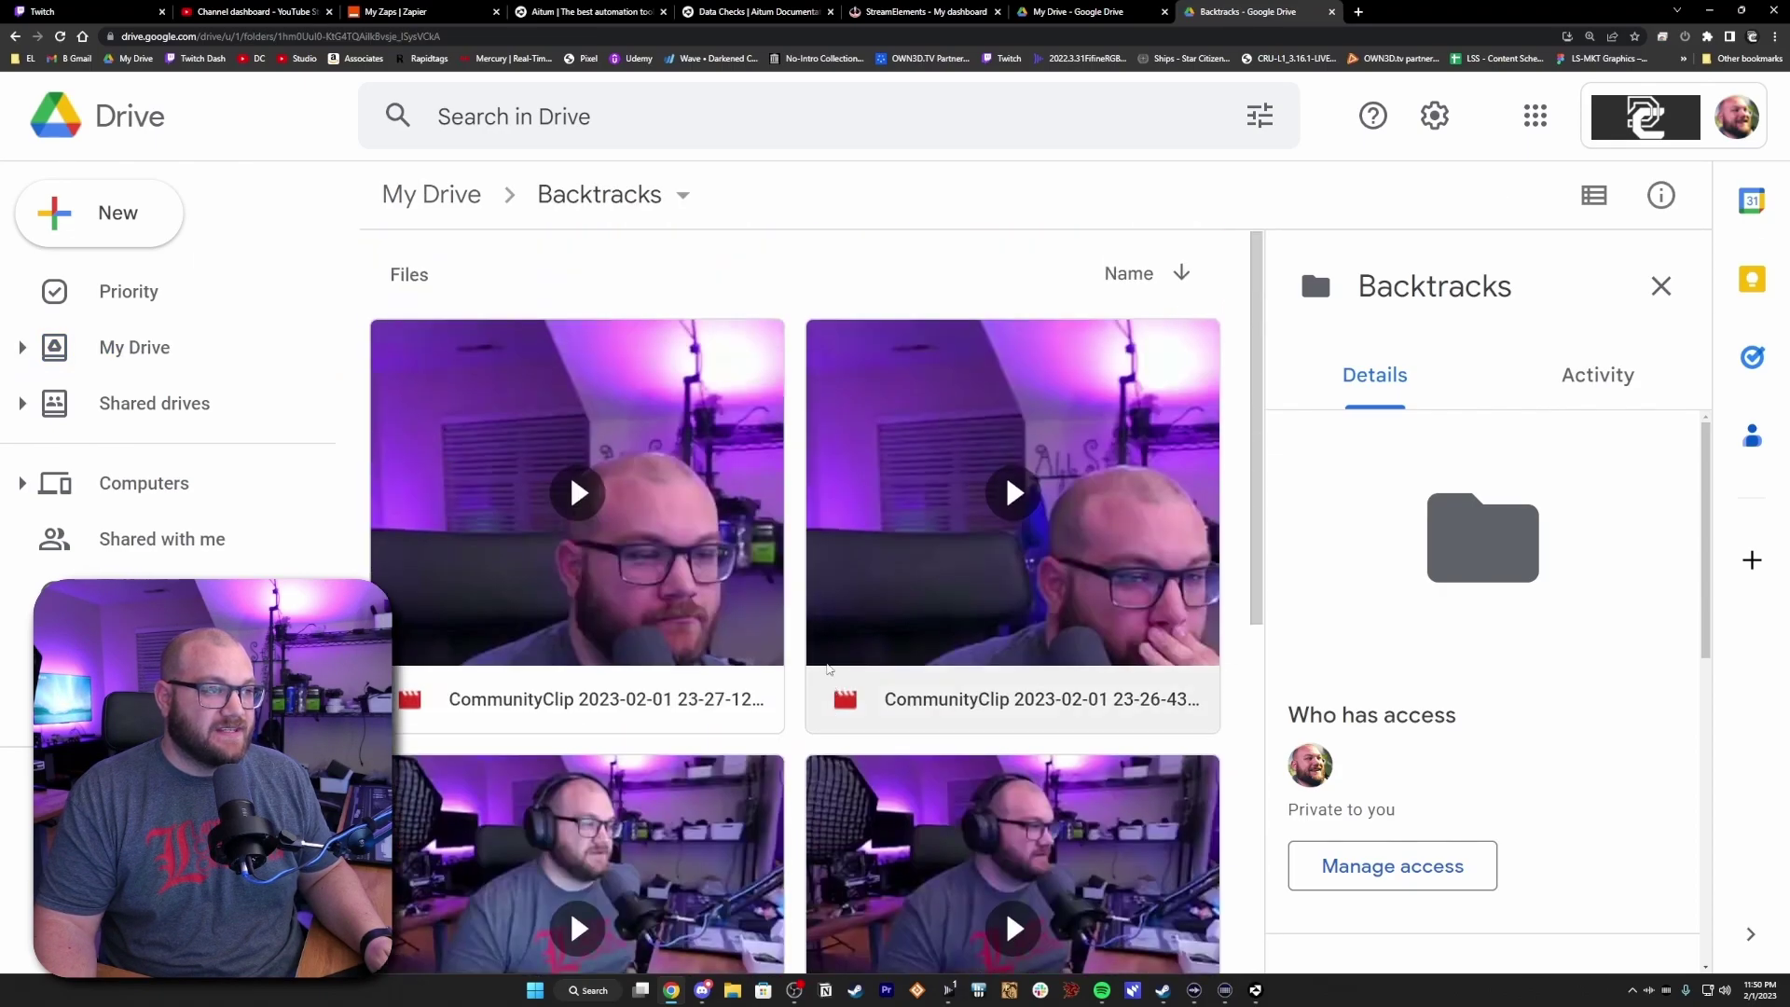
key("alt+Left")
scroll(841, 684, "down", 3)
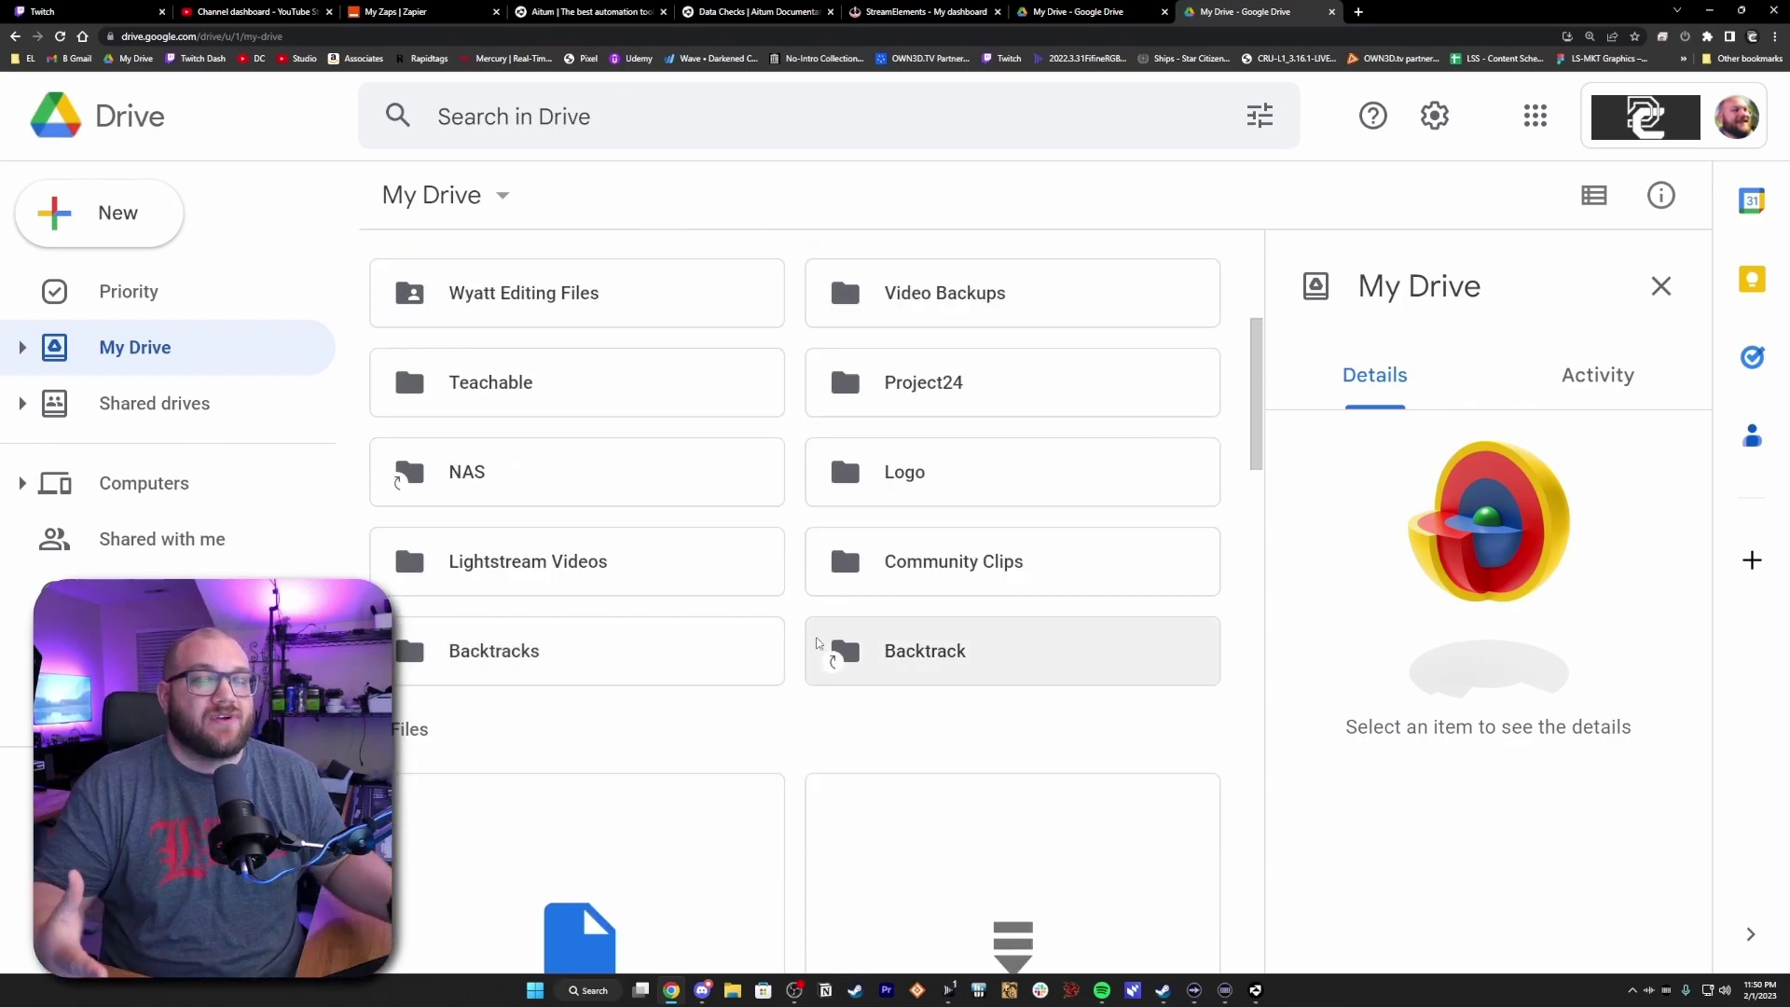
left_click(1434, 116)
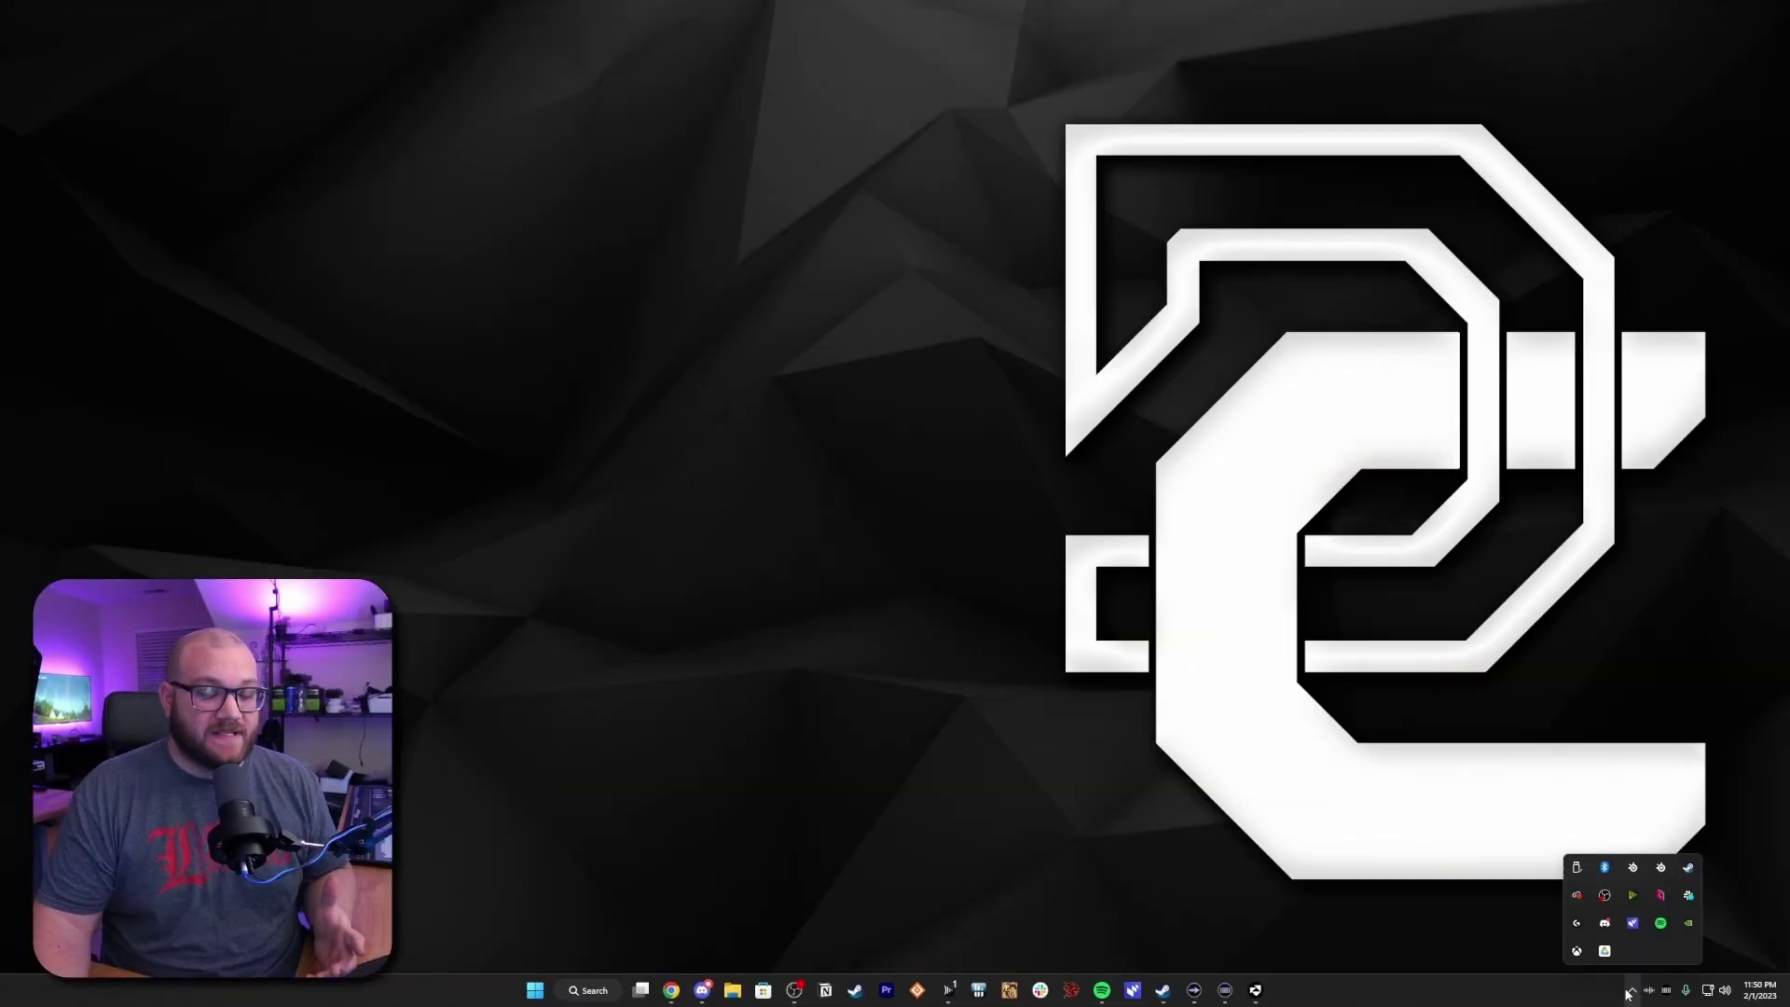
Step: Review Google Drive for desktop preferences for My Drive syncing and G: drive streaming
left_click(1605, 951)
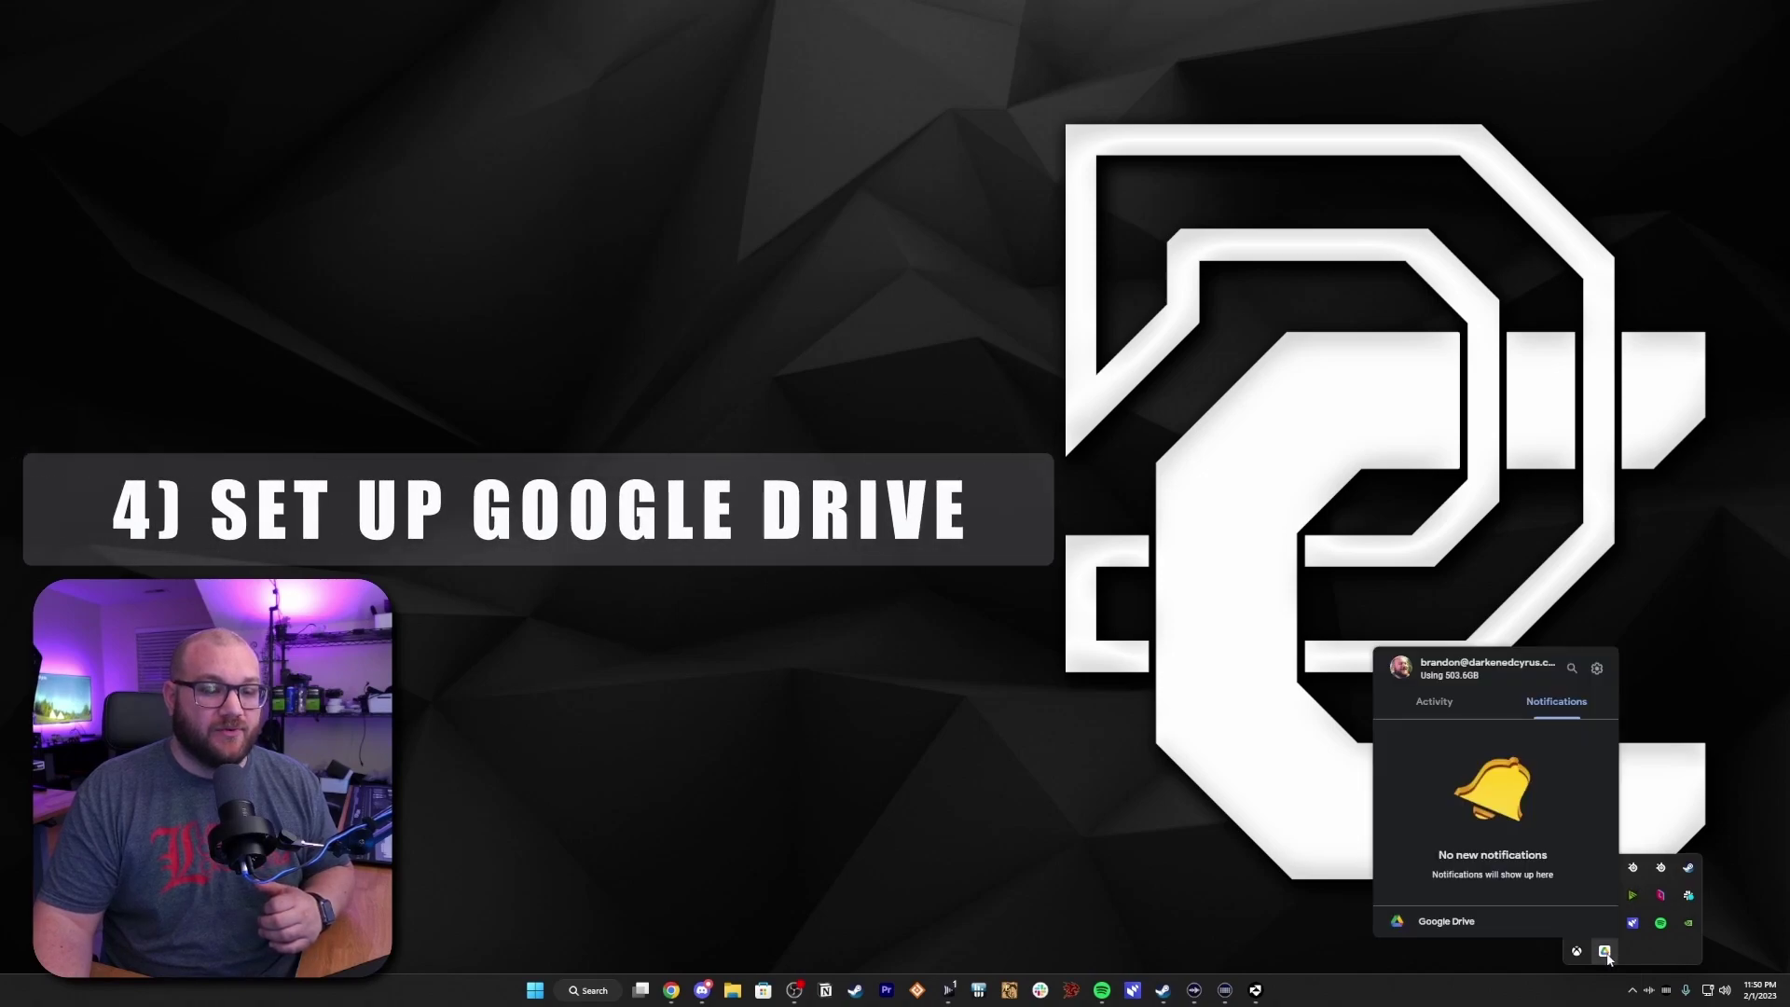
left_click(1594, 670)
left_click(1545, 704)
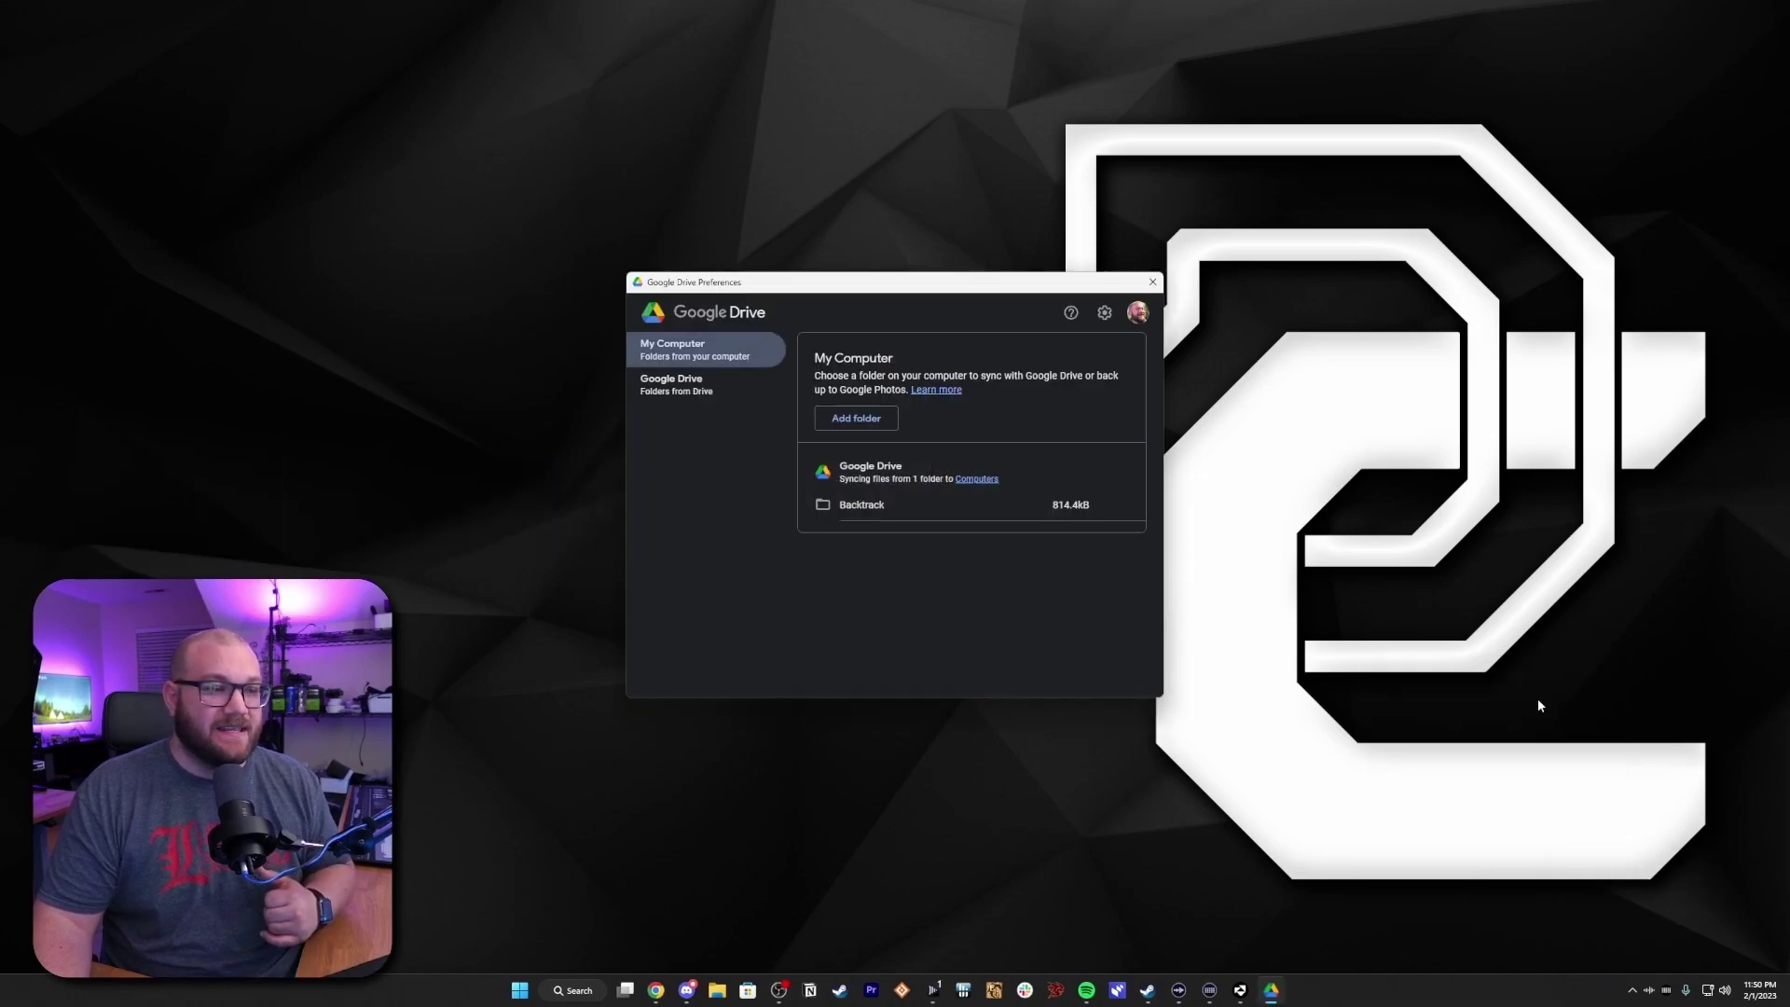
left_click(700, 390)
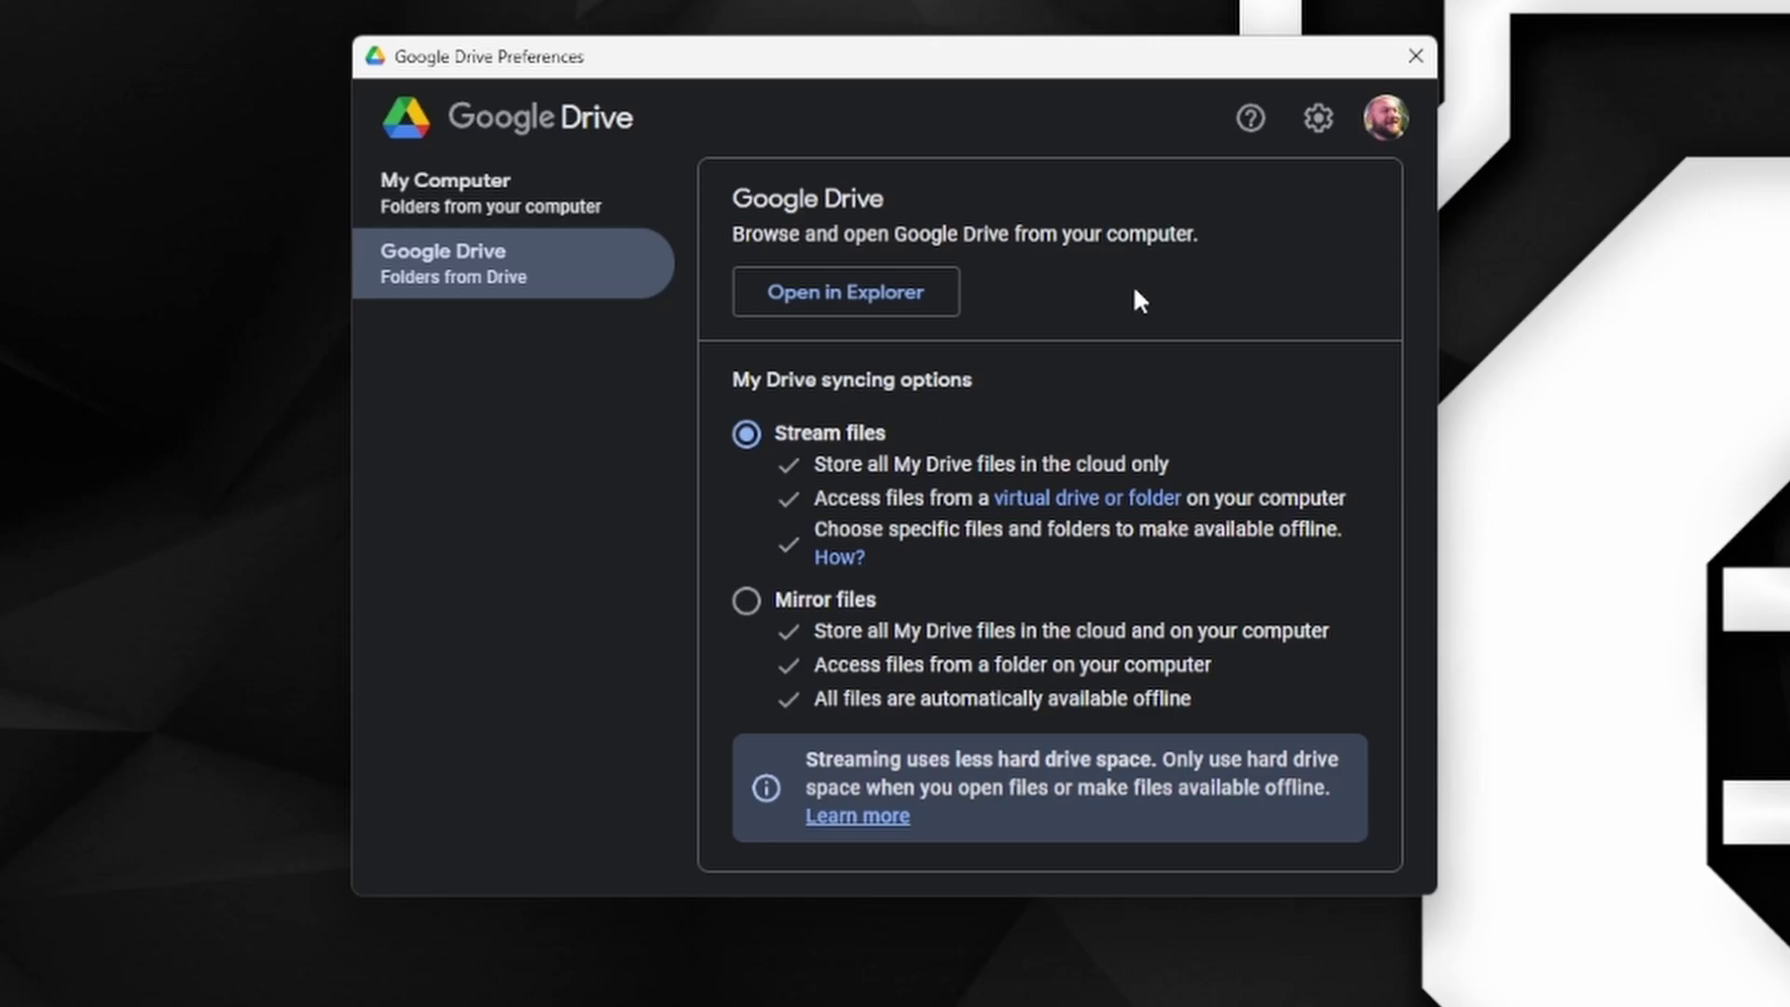
left_click(1318, 120)
scroll(457, 609, "down", 2)
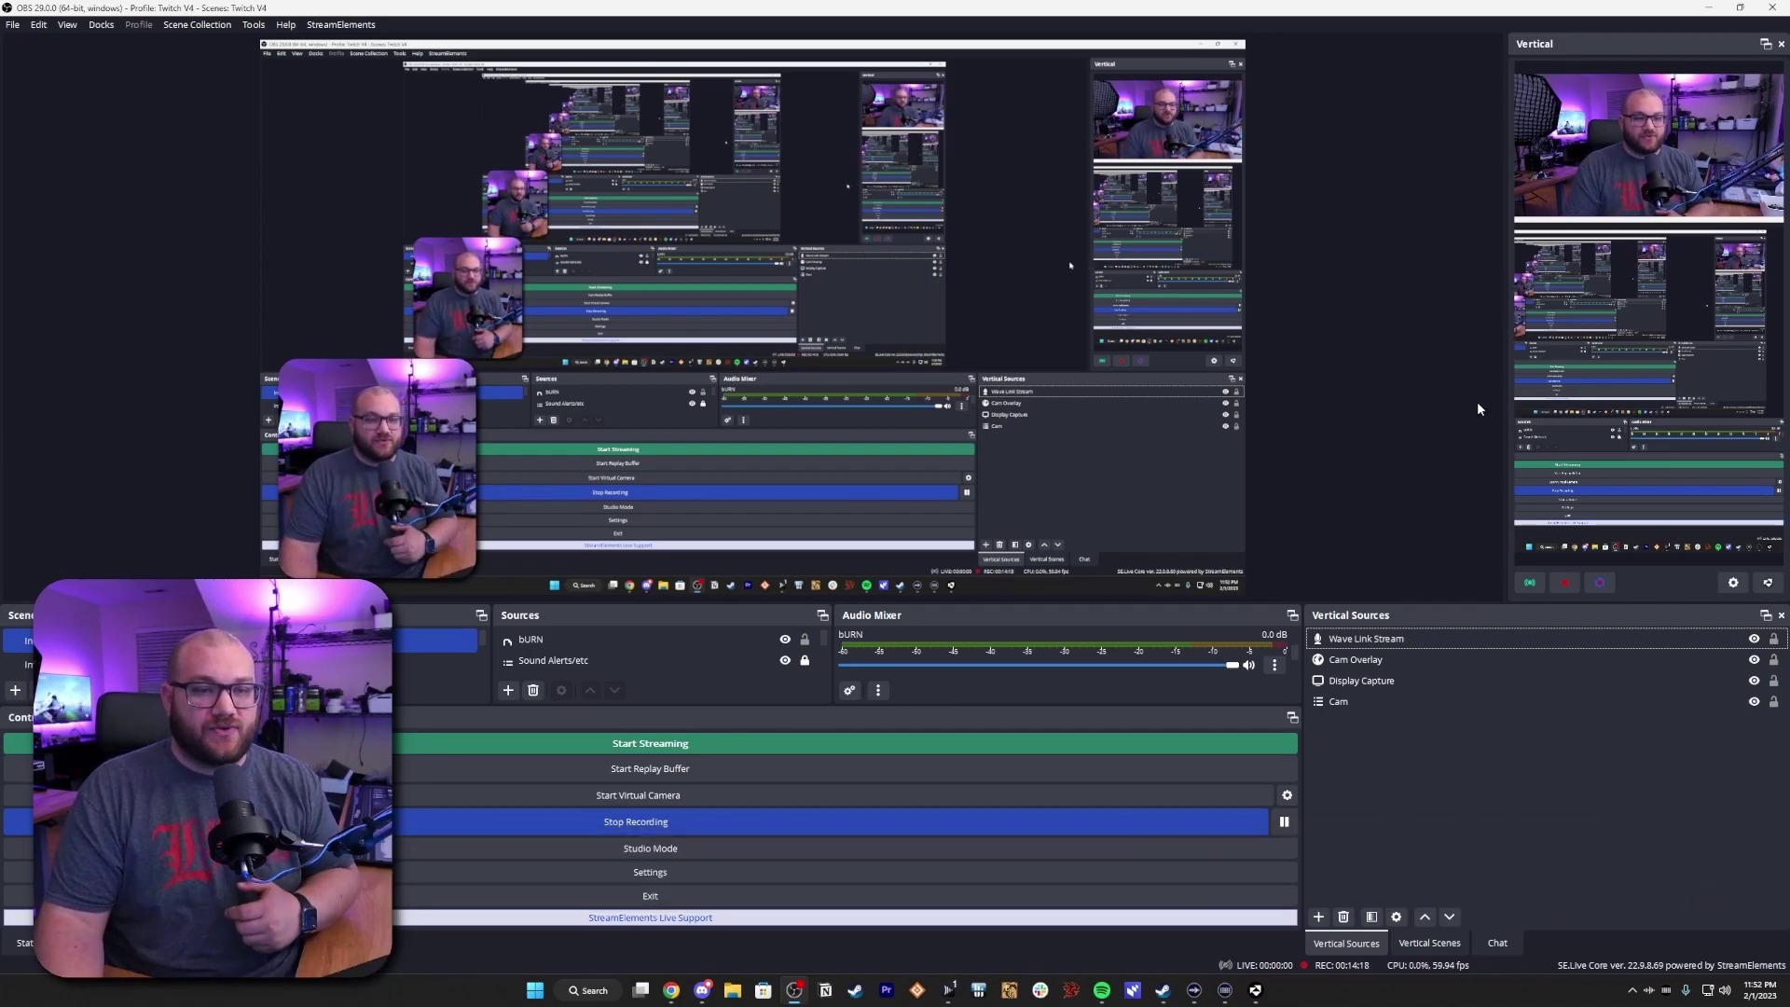
Step: Widen the Vertical dock, keep 1080x1920 in Vertical Settings, and check bitrate and backtrack length
left_click_drag(1507, 399, 1386, 402)
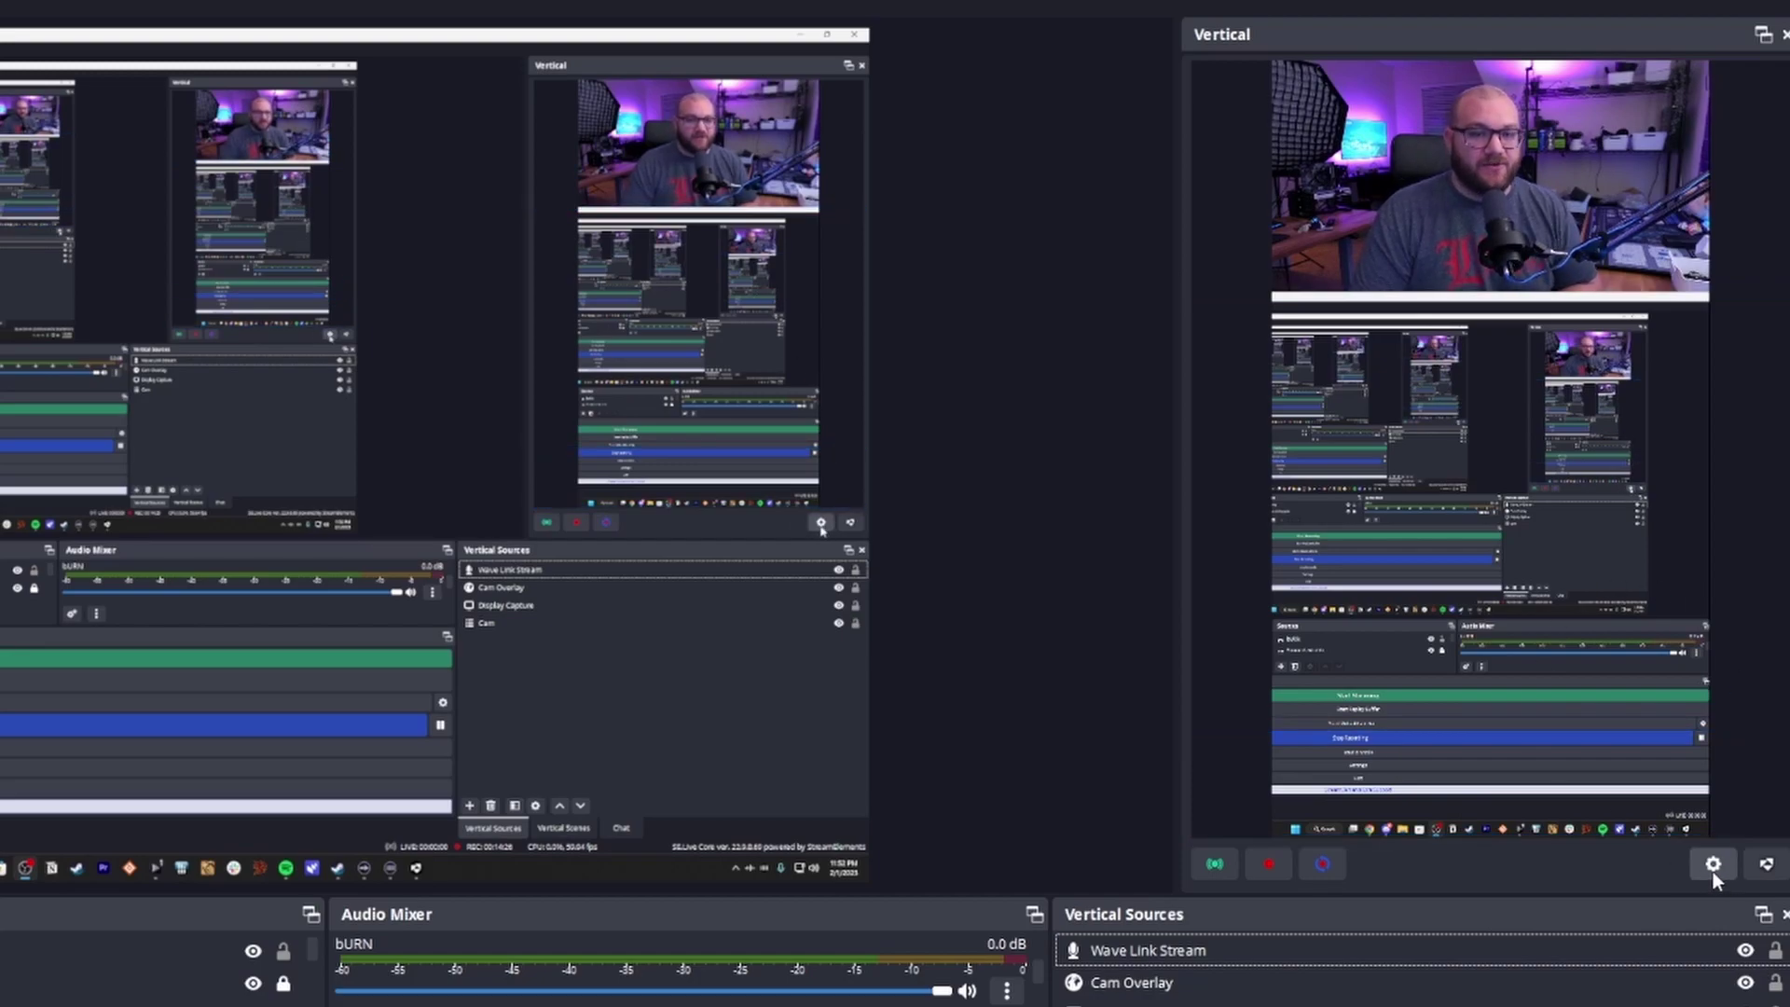
left_click(1714, 871)
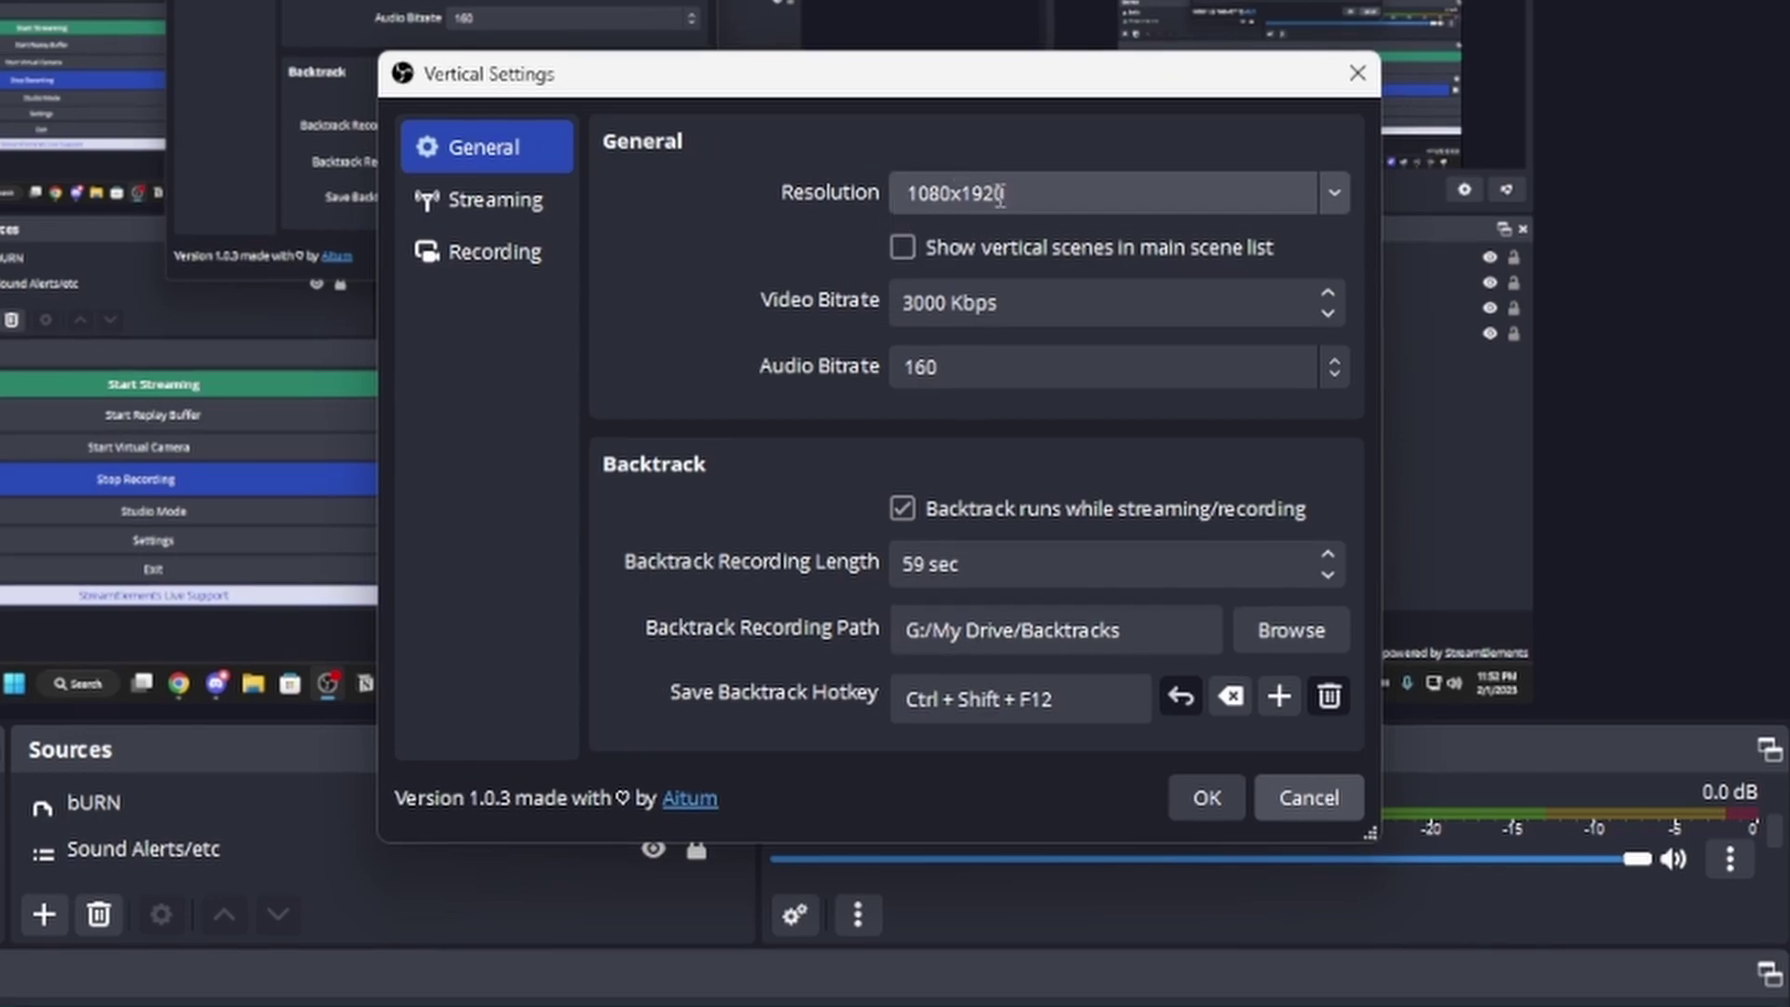
left_click(1334, 198)
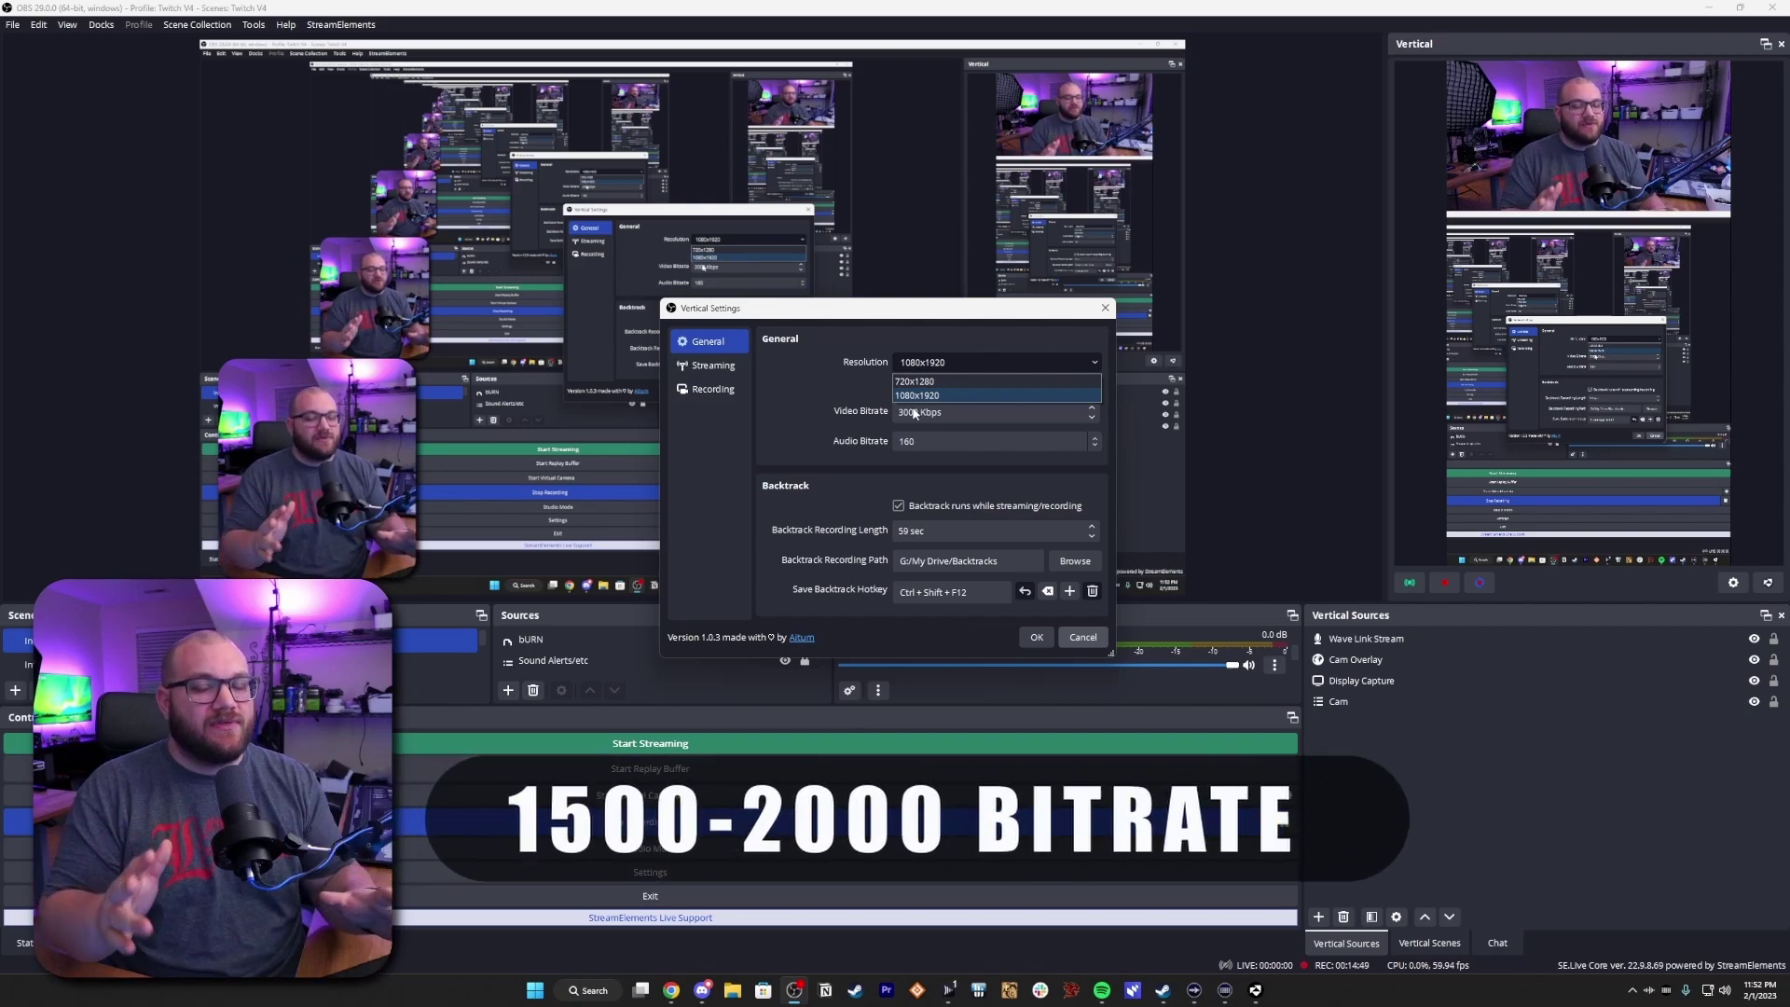
left_click(917, 397)
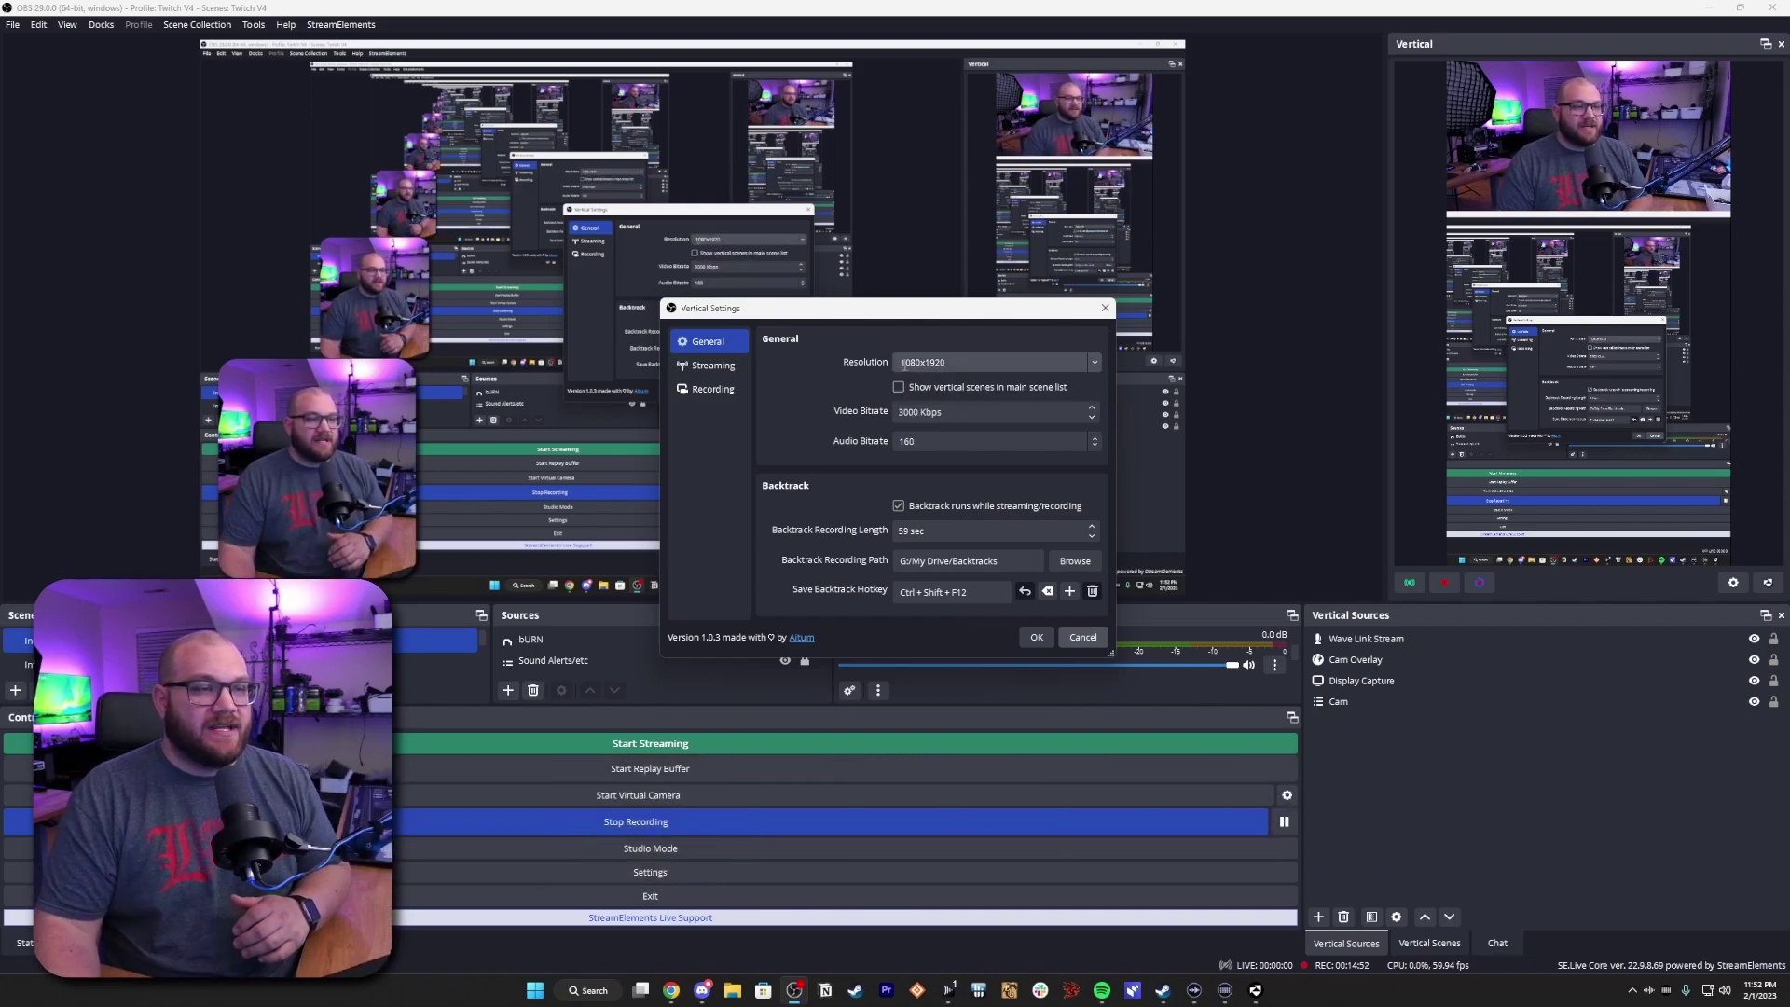
left_click(935, 412)
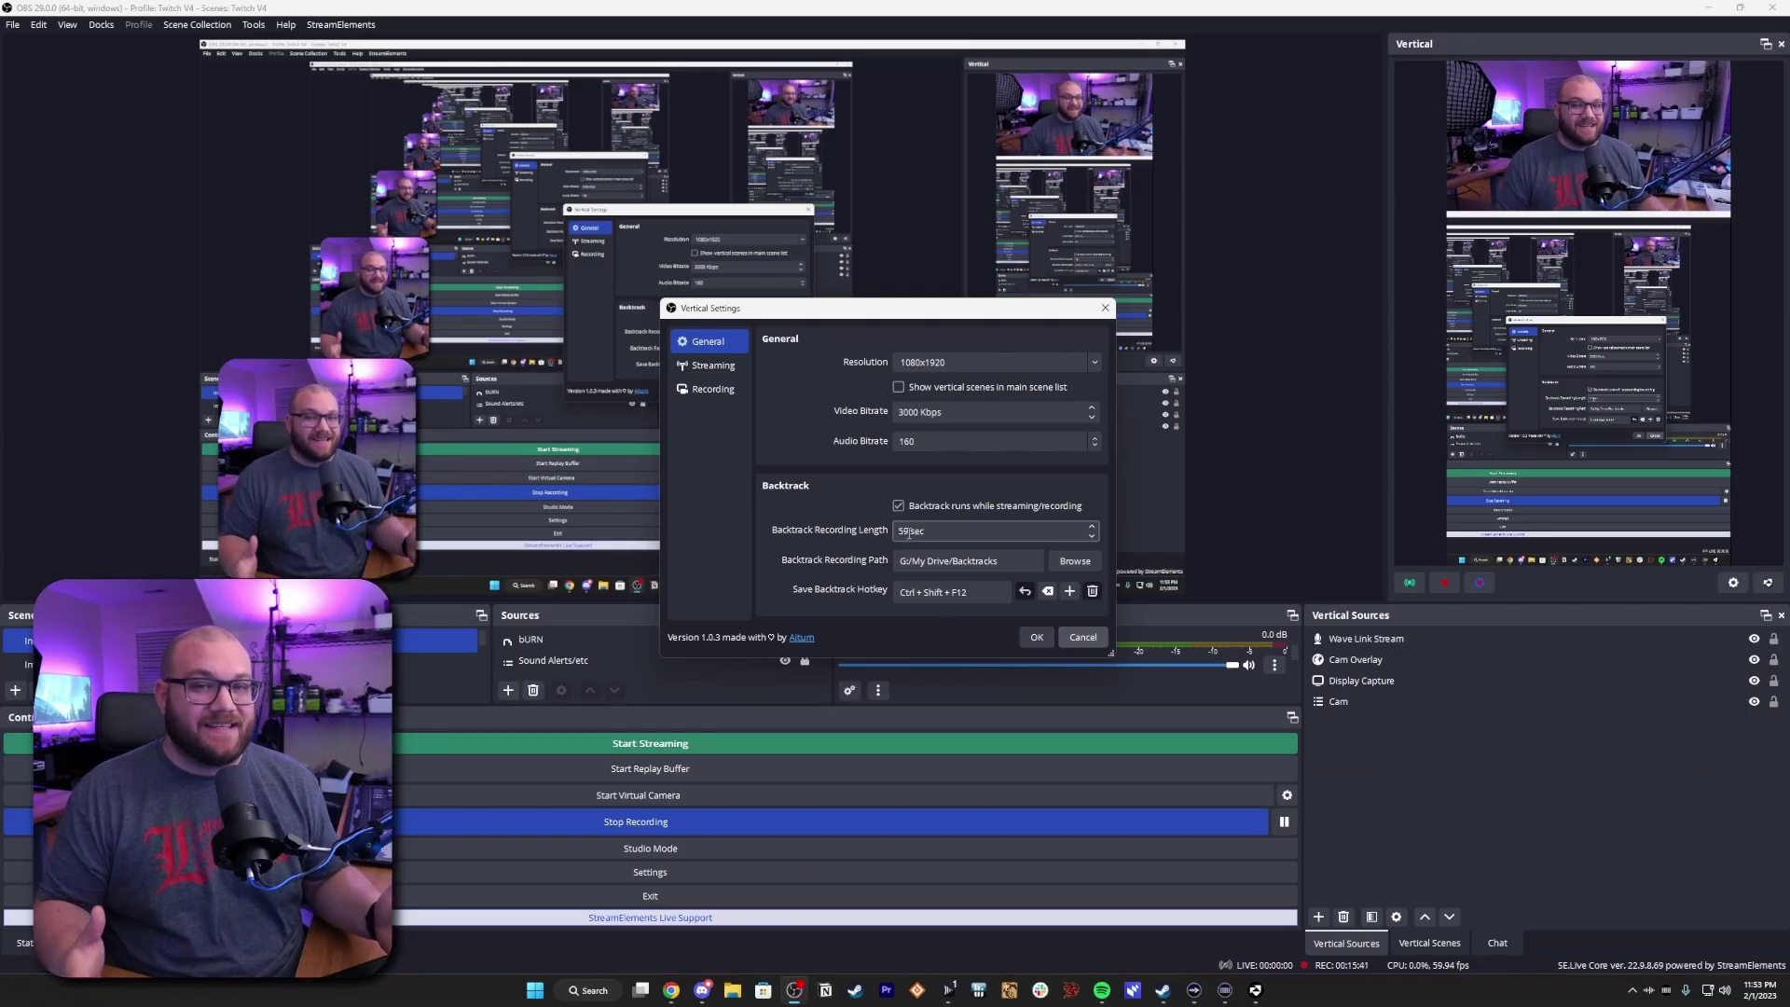
left_click(913, 531)
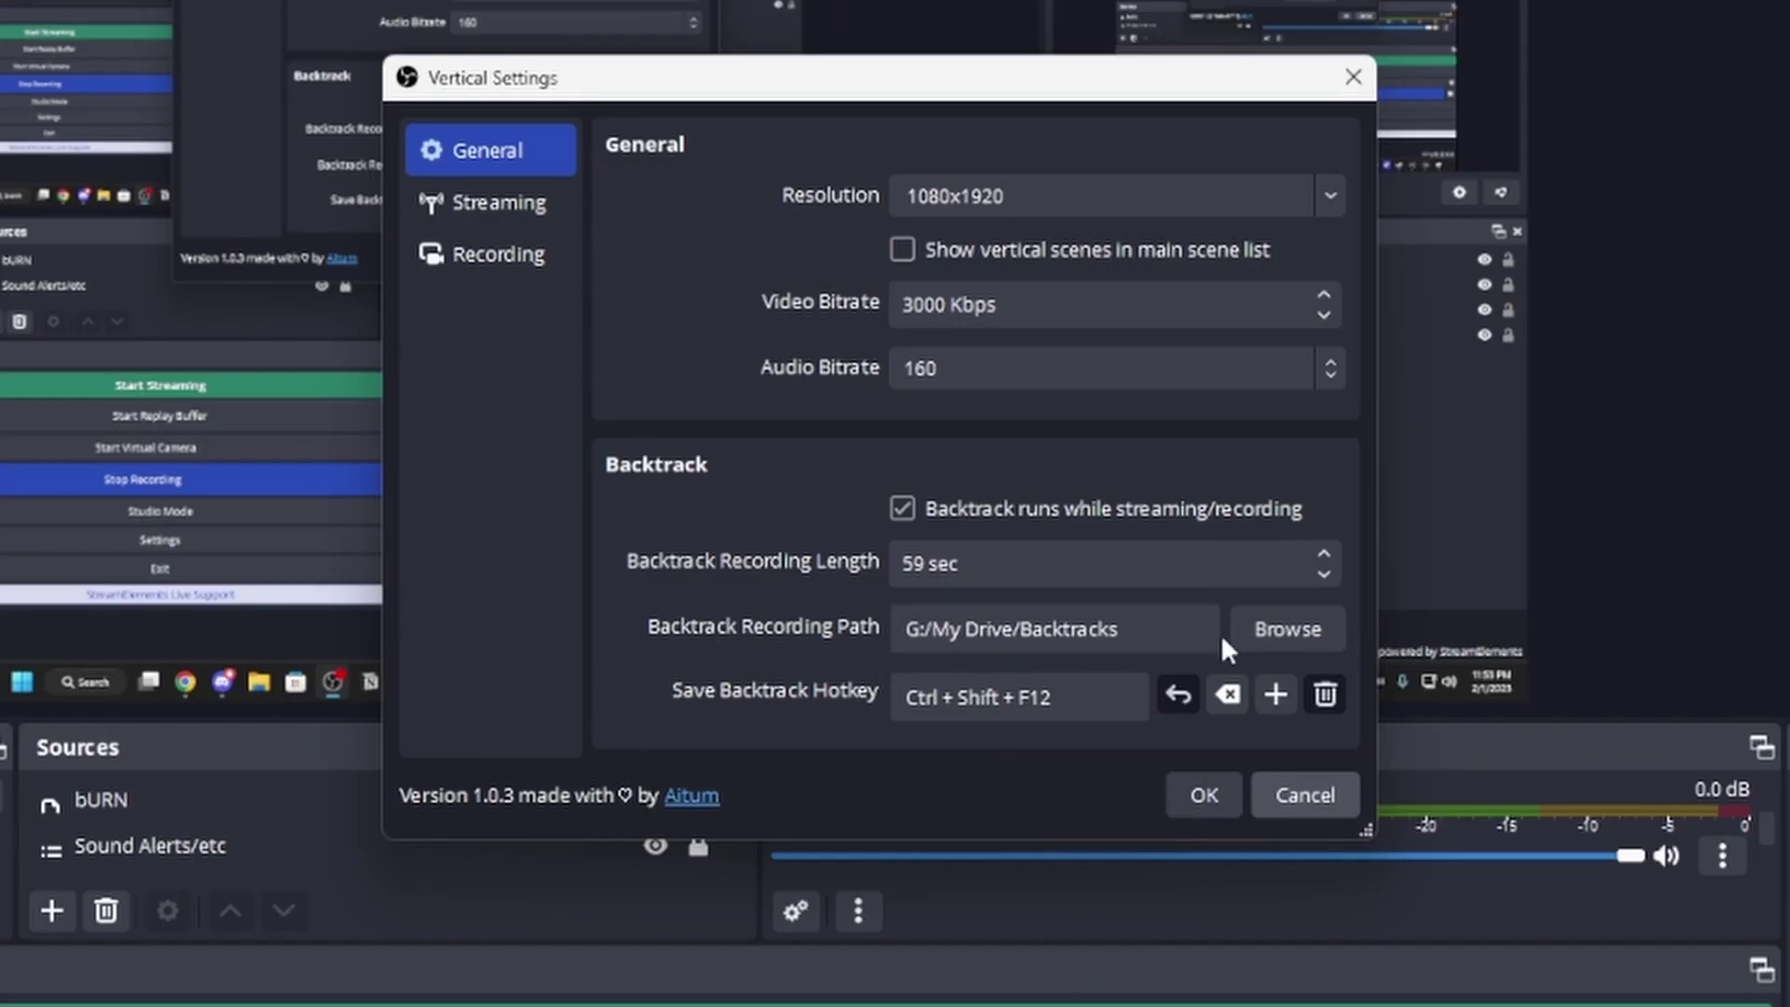
Step: Set the backtrack recording path to G:/My Drive/Backtracks
left_click(1276, 631)
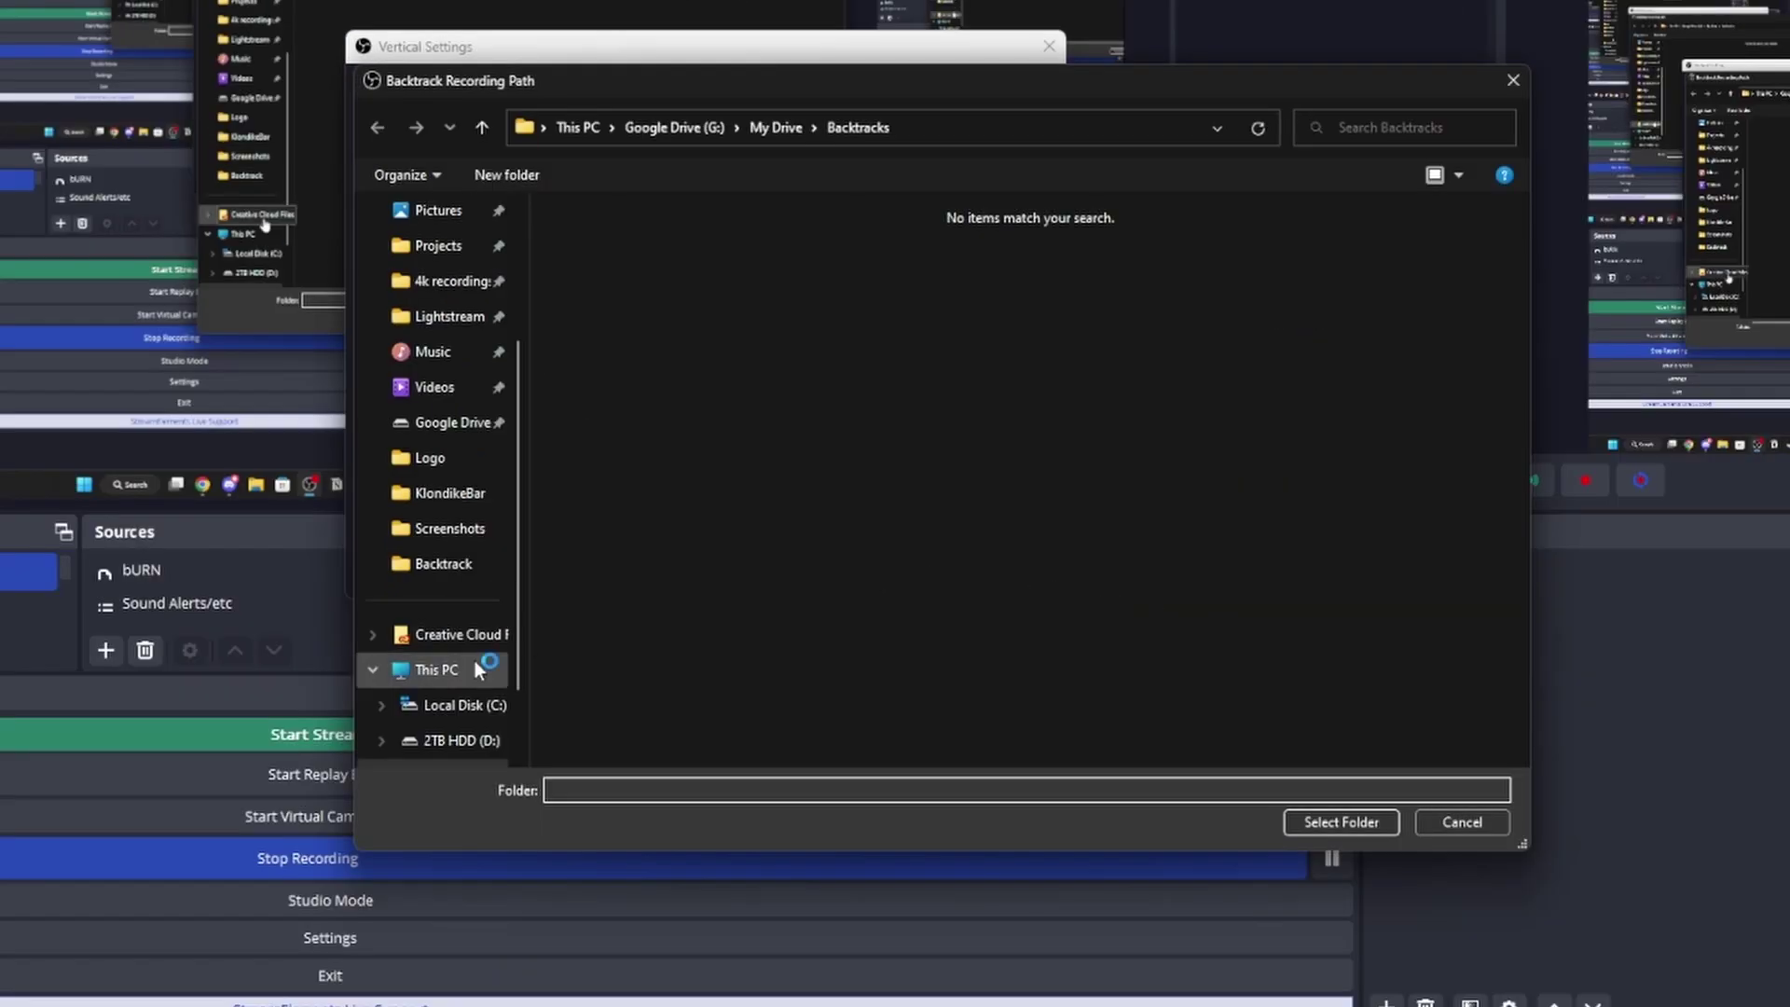
scroll(473, 661, "down", 3)
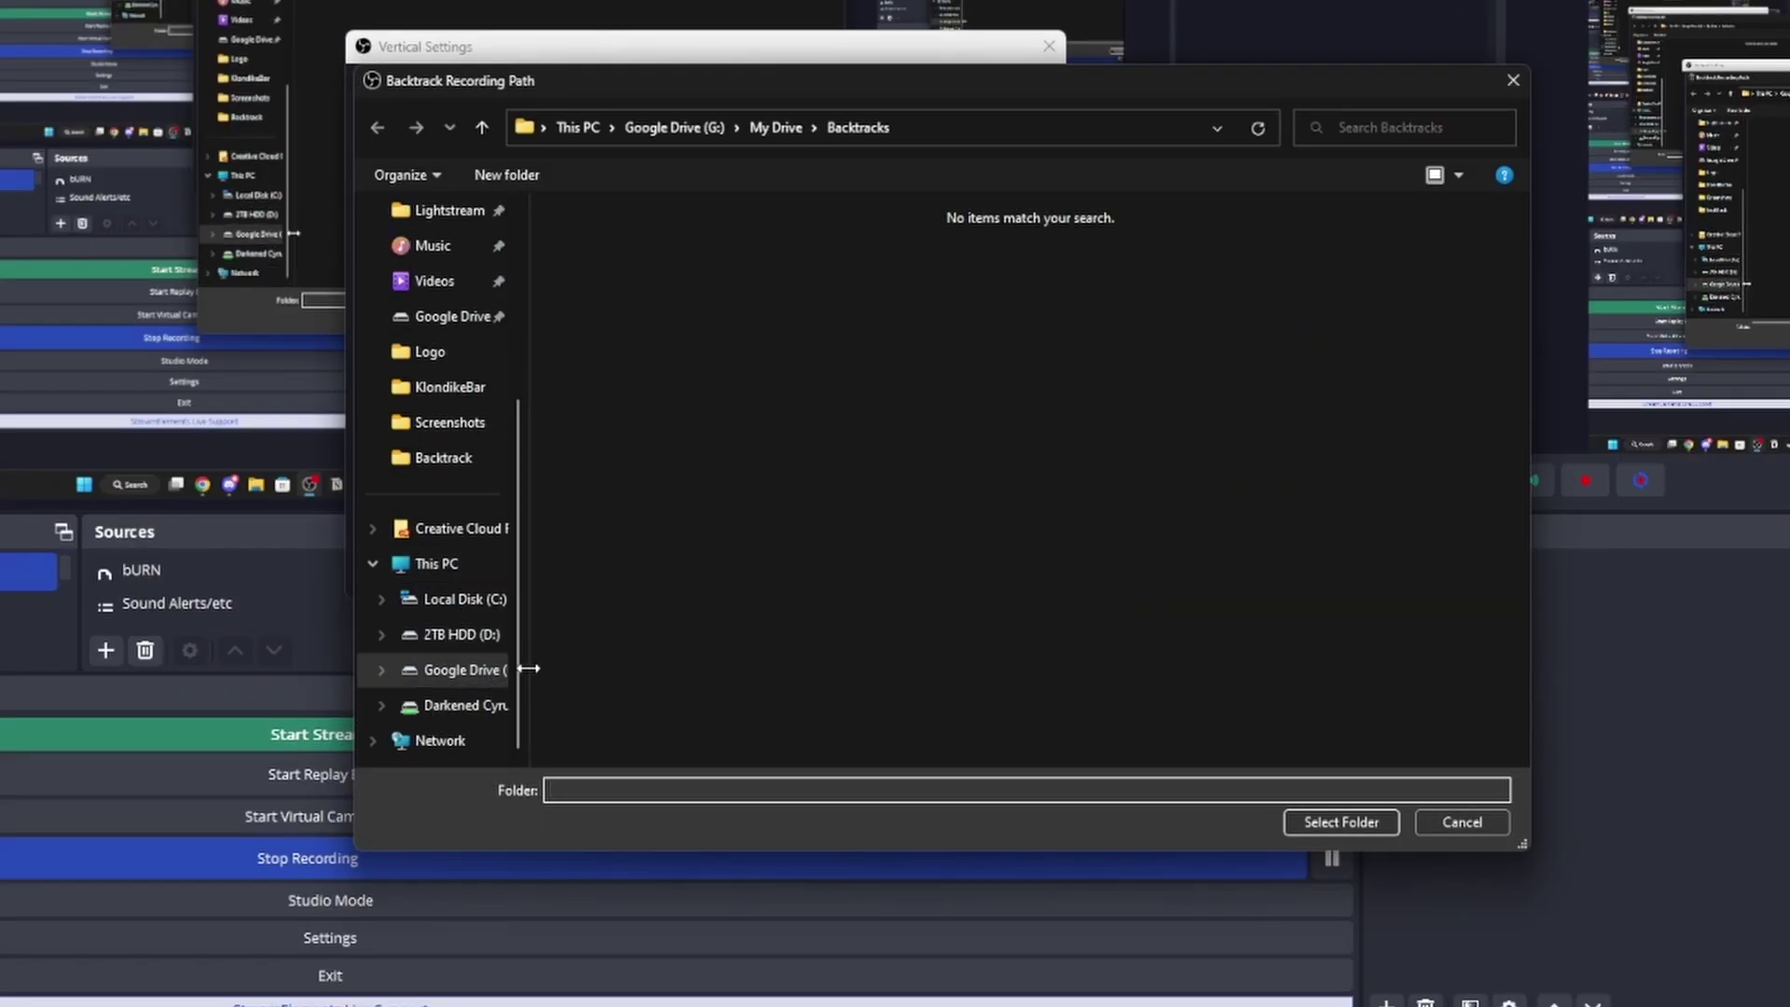
left_click_drag(518, 672, 588, 672)
left_click(473, 670)
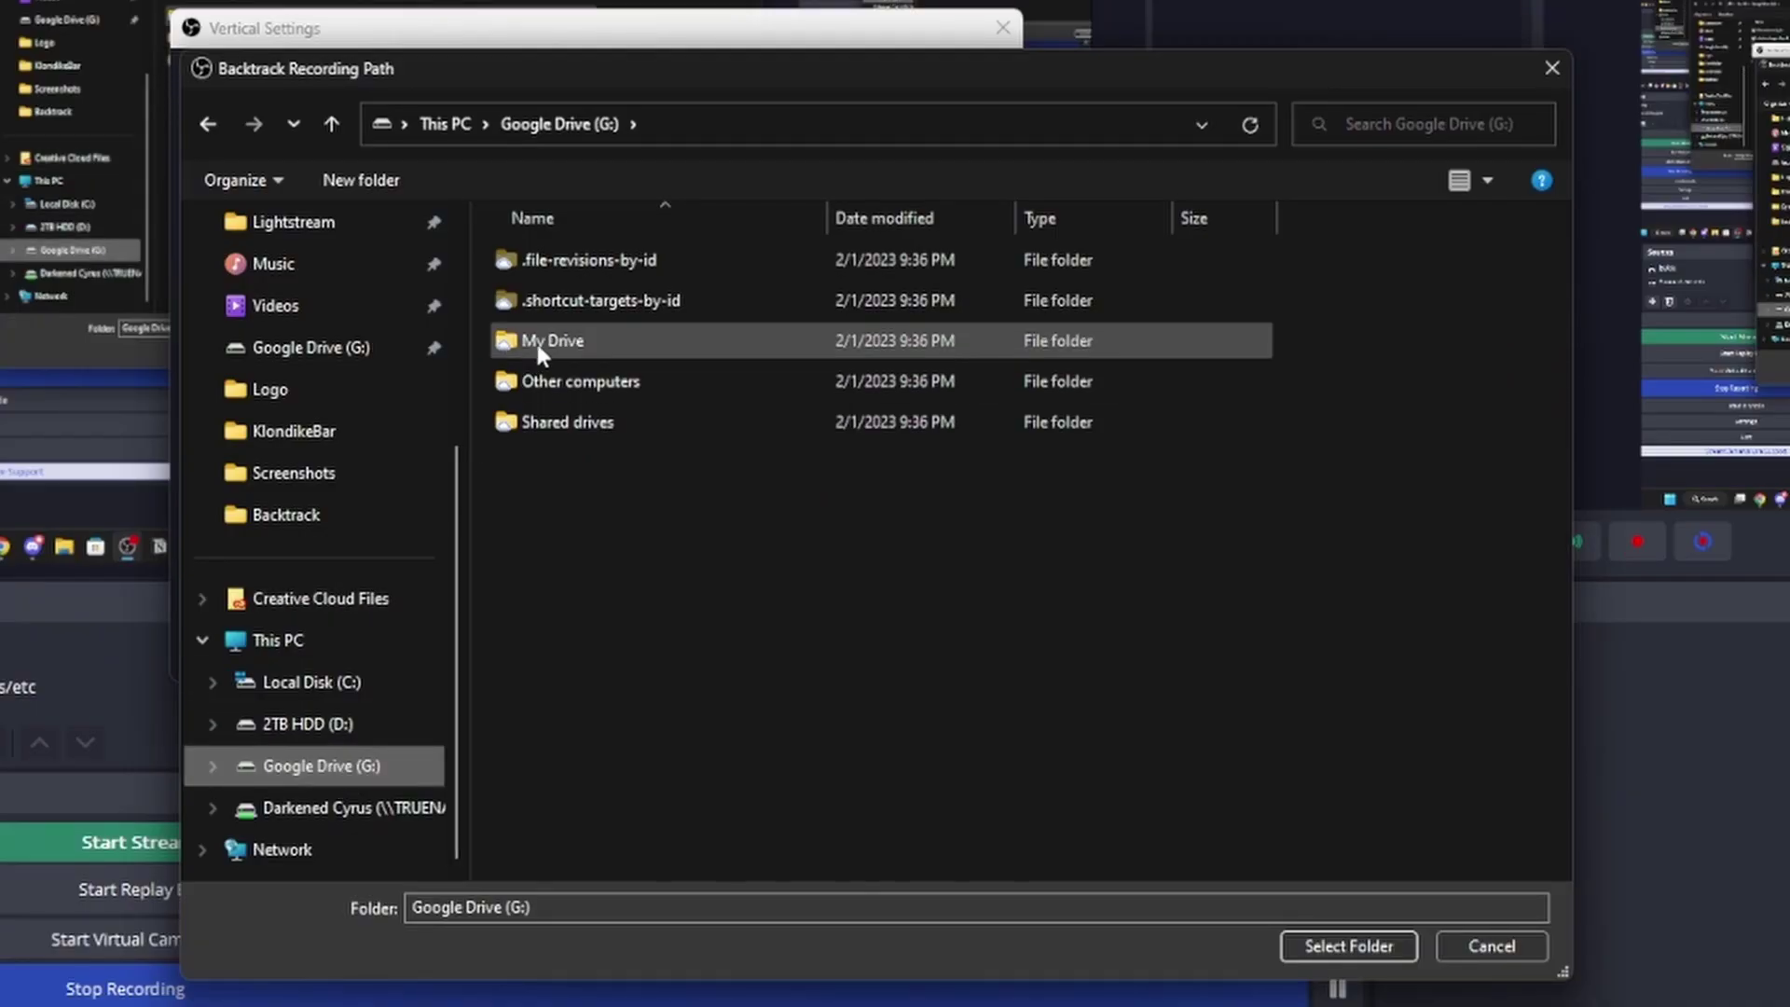
double_click(552, 340)
mouse_move(1562, 276)
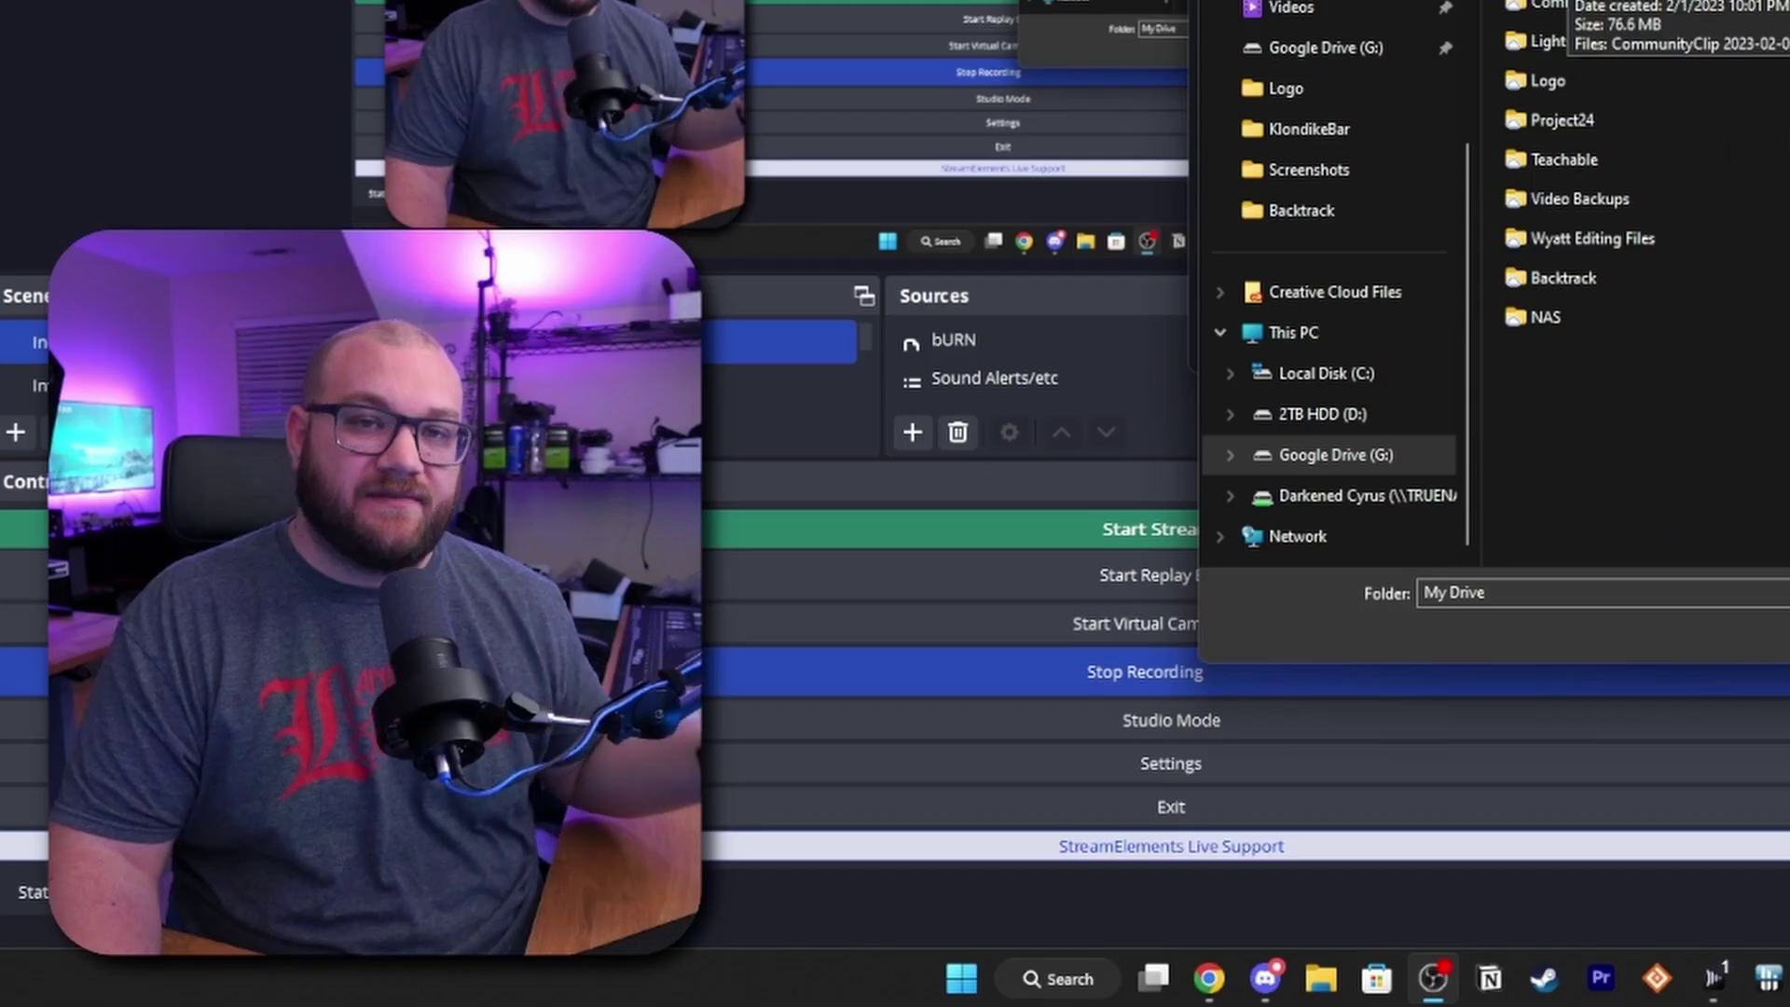
double_click(563, 265)
left_click(1288, 798)
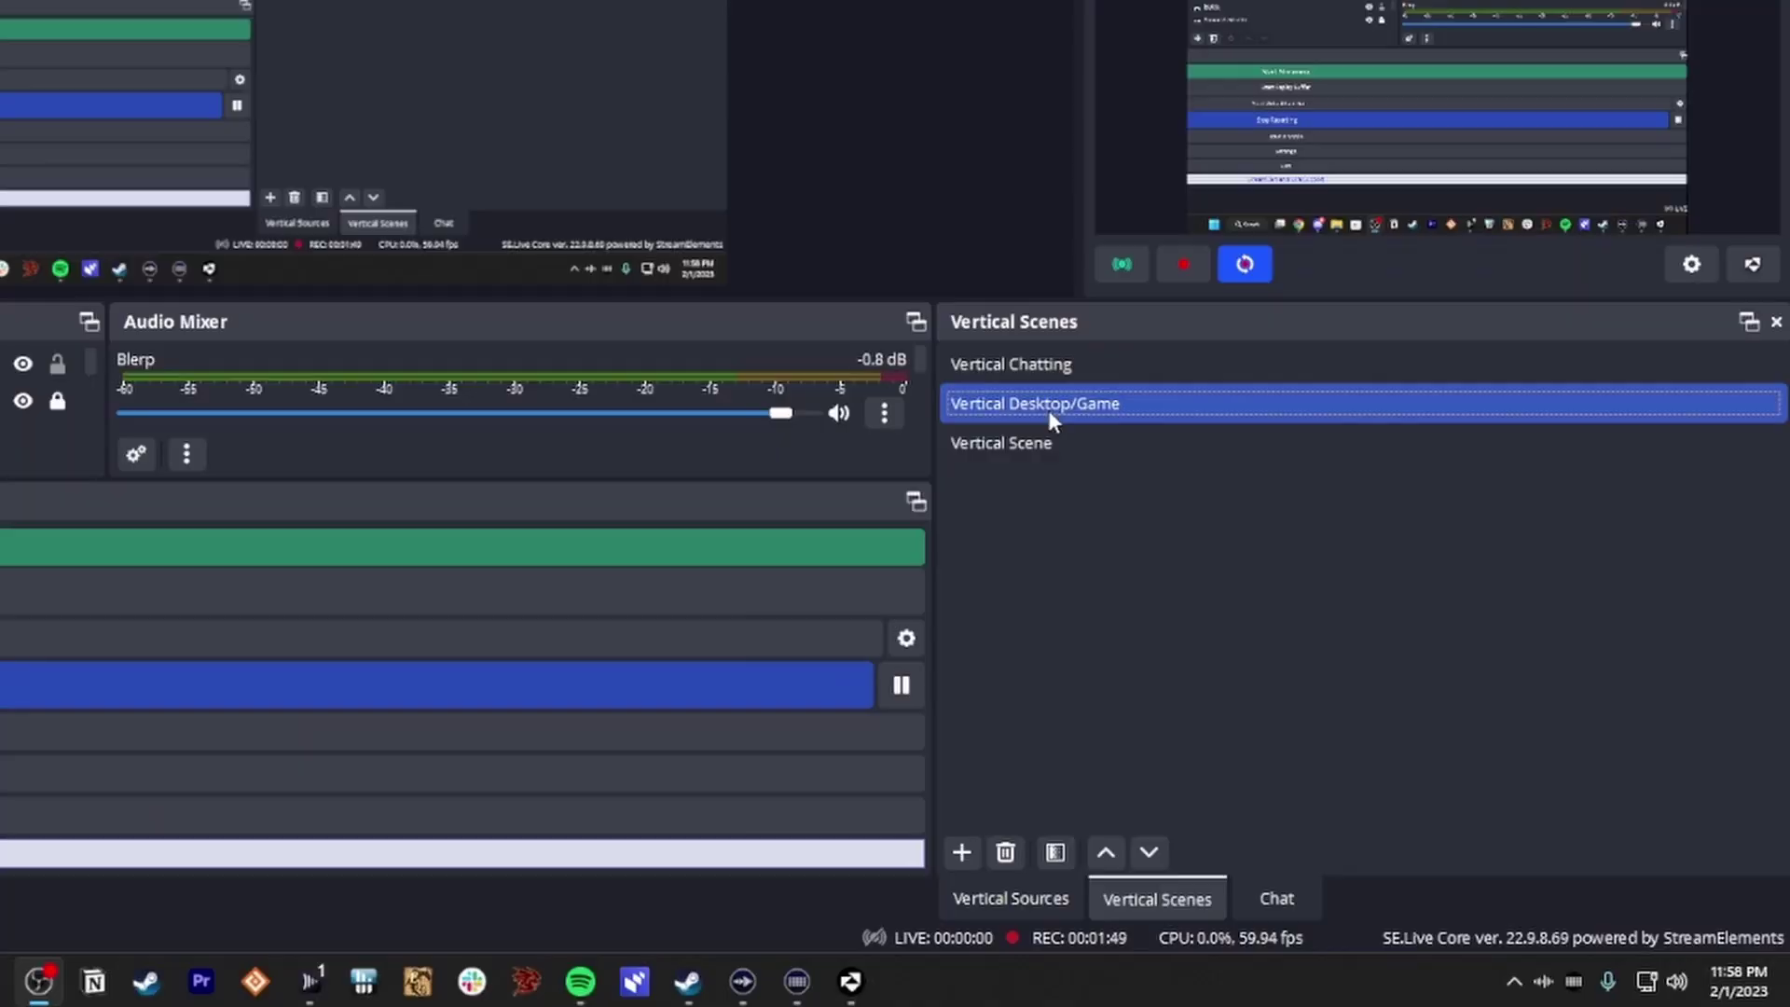
Step: Switch vertical output to Vertical Desktop/Game, then back to Vertical Chatting, checking scene options
right_click(1364, 662)
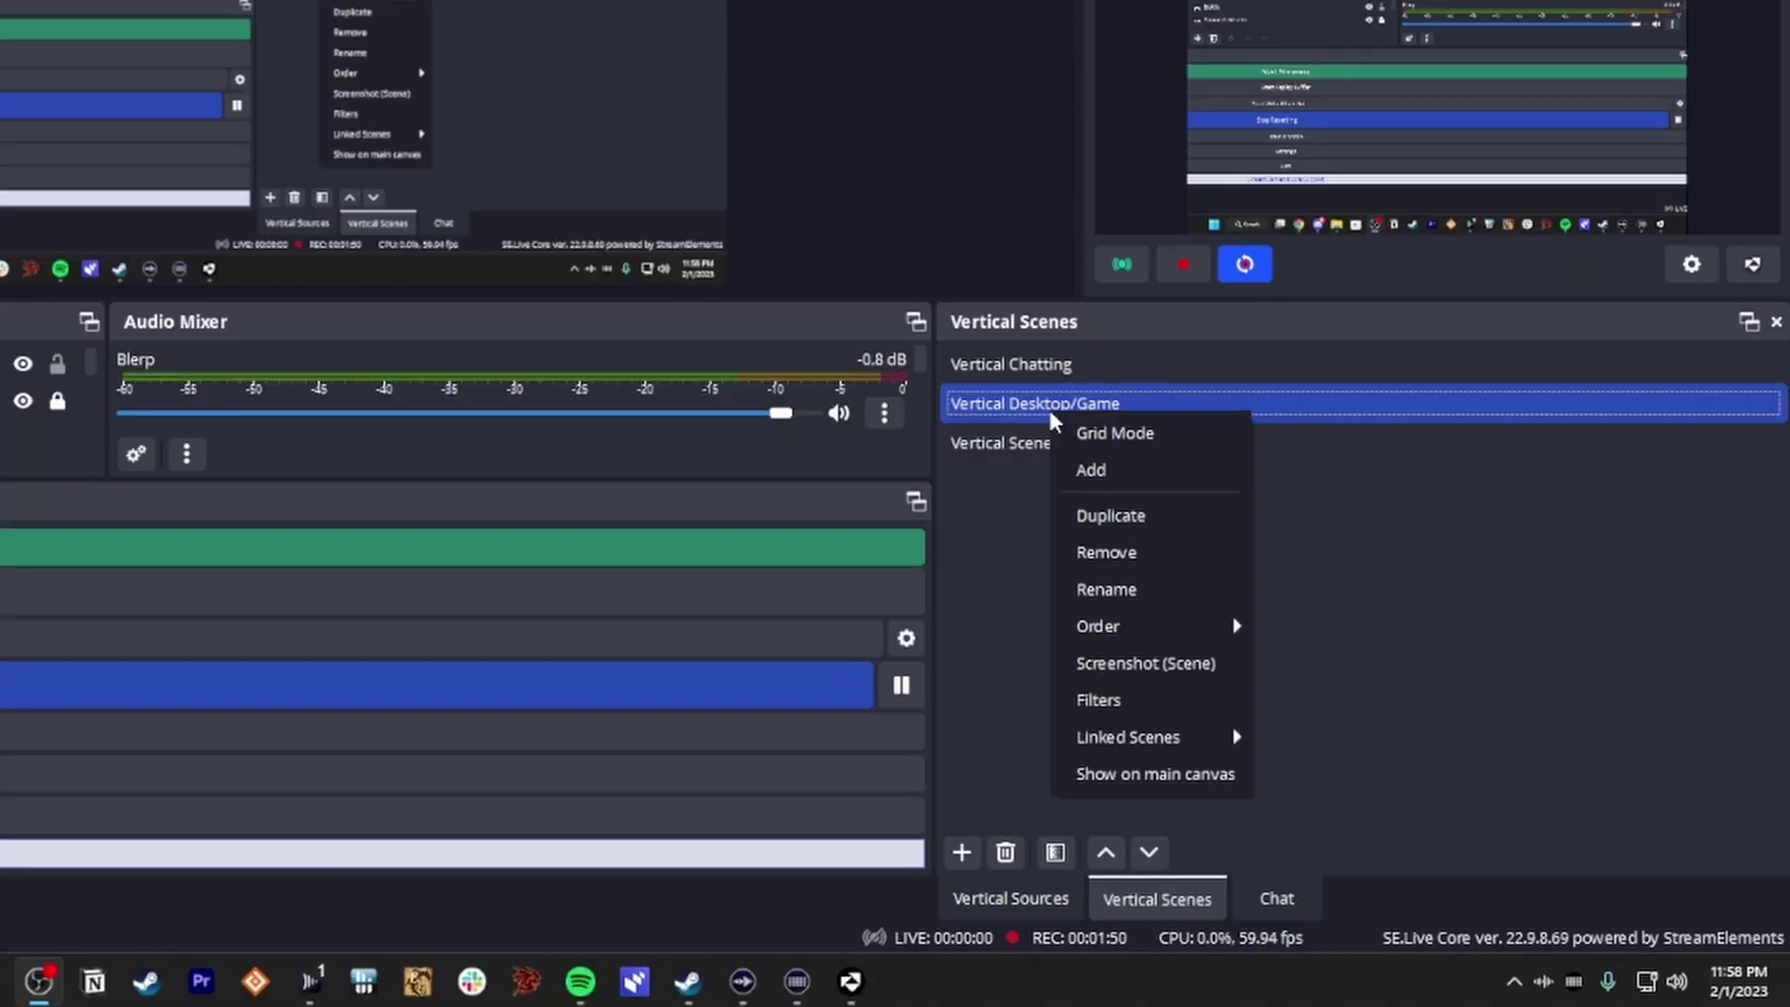
mouse_move(1368, 319)
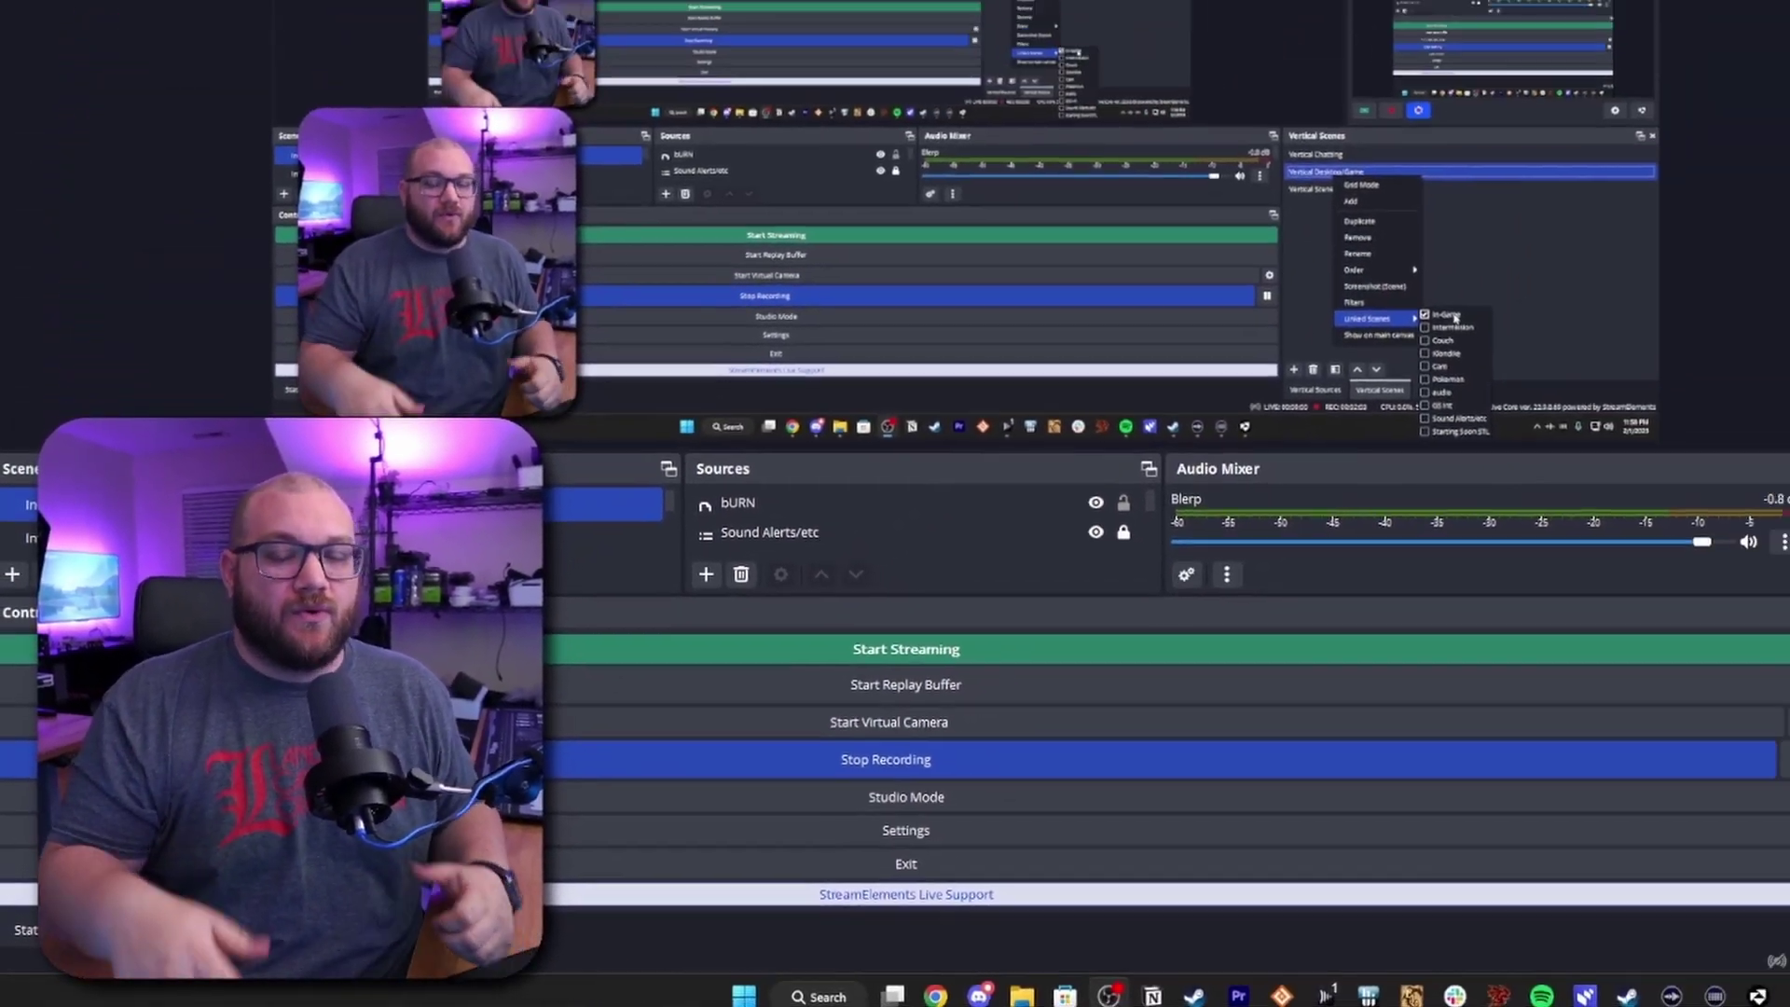
left_click(1454, 320)
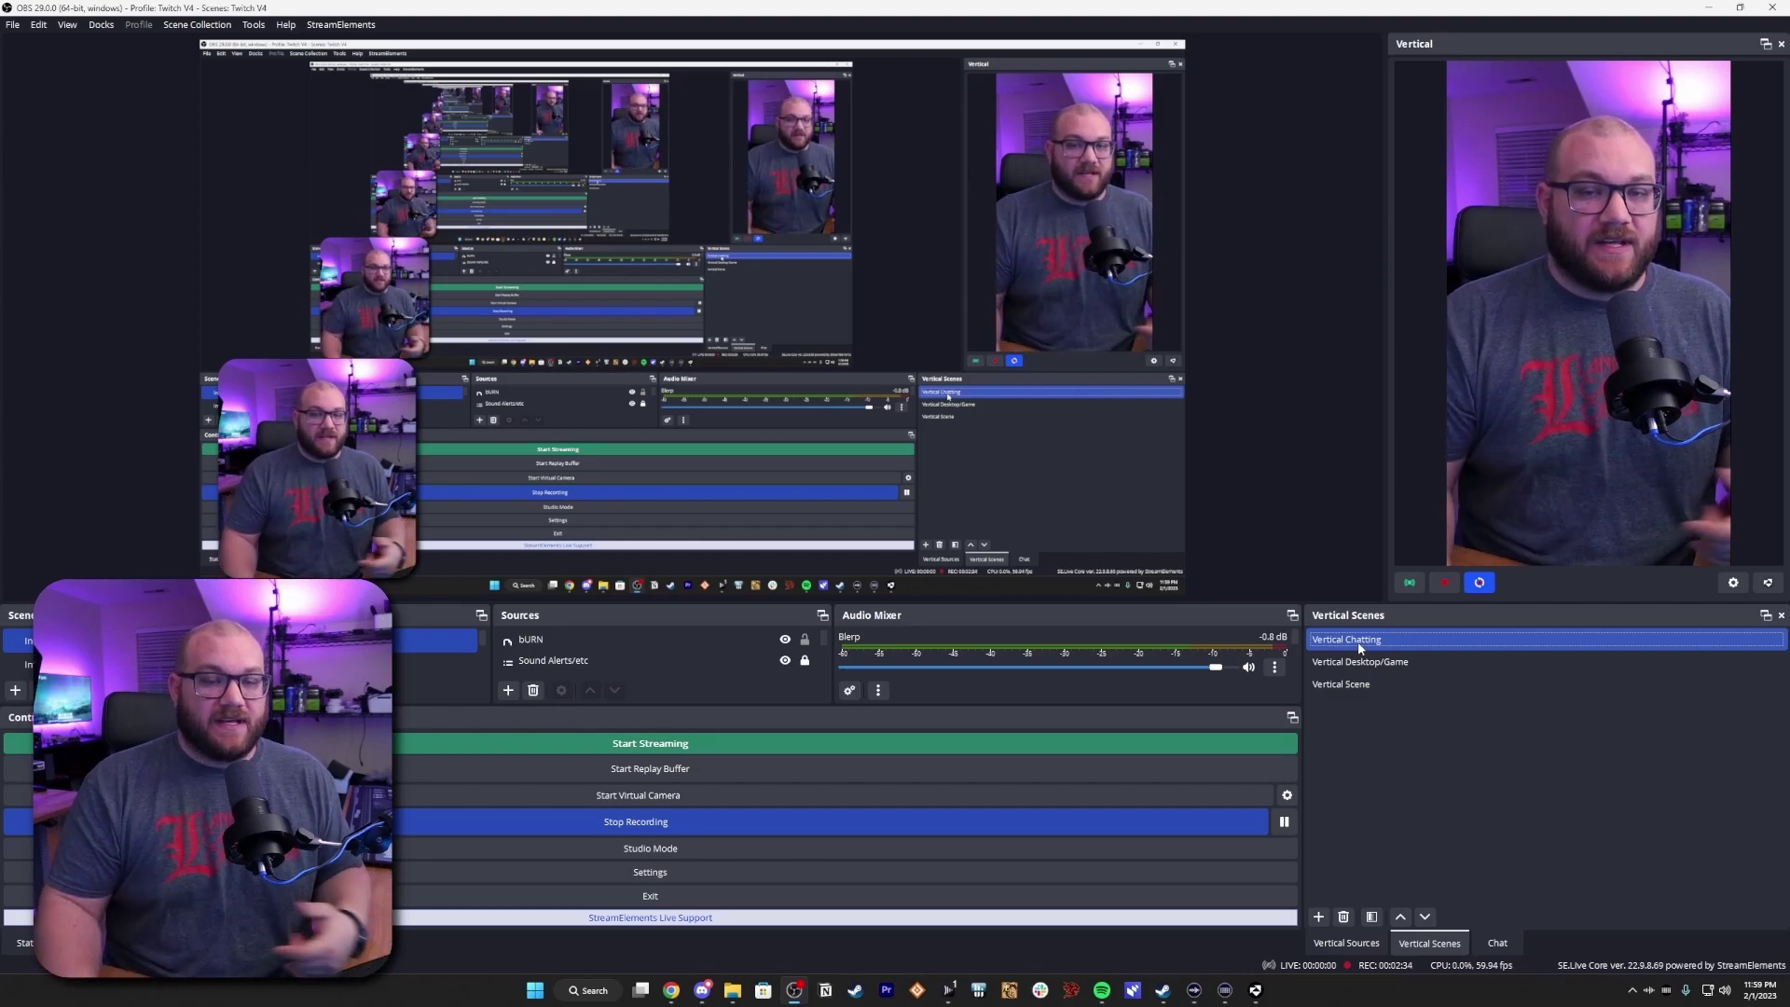
left_click(1354, 663)
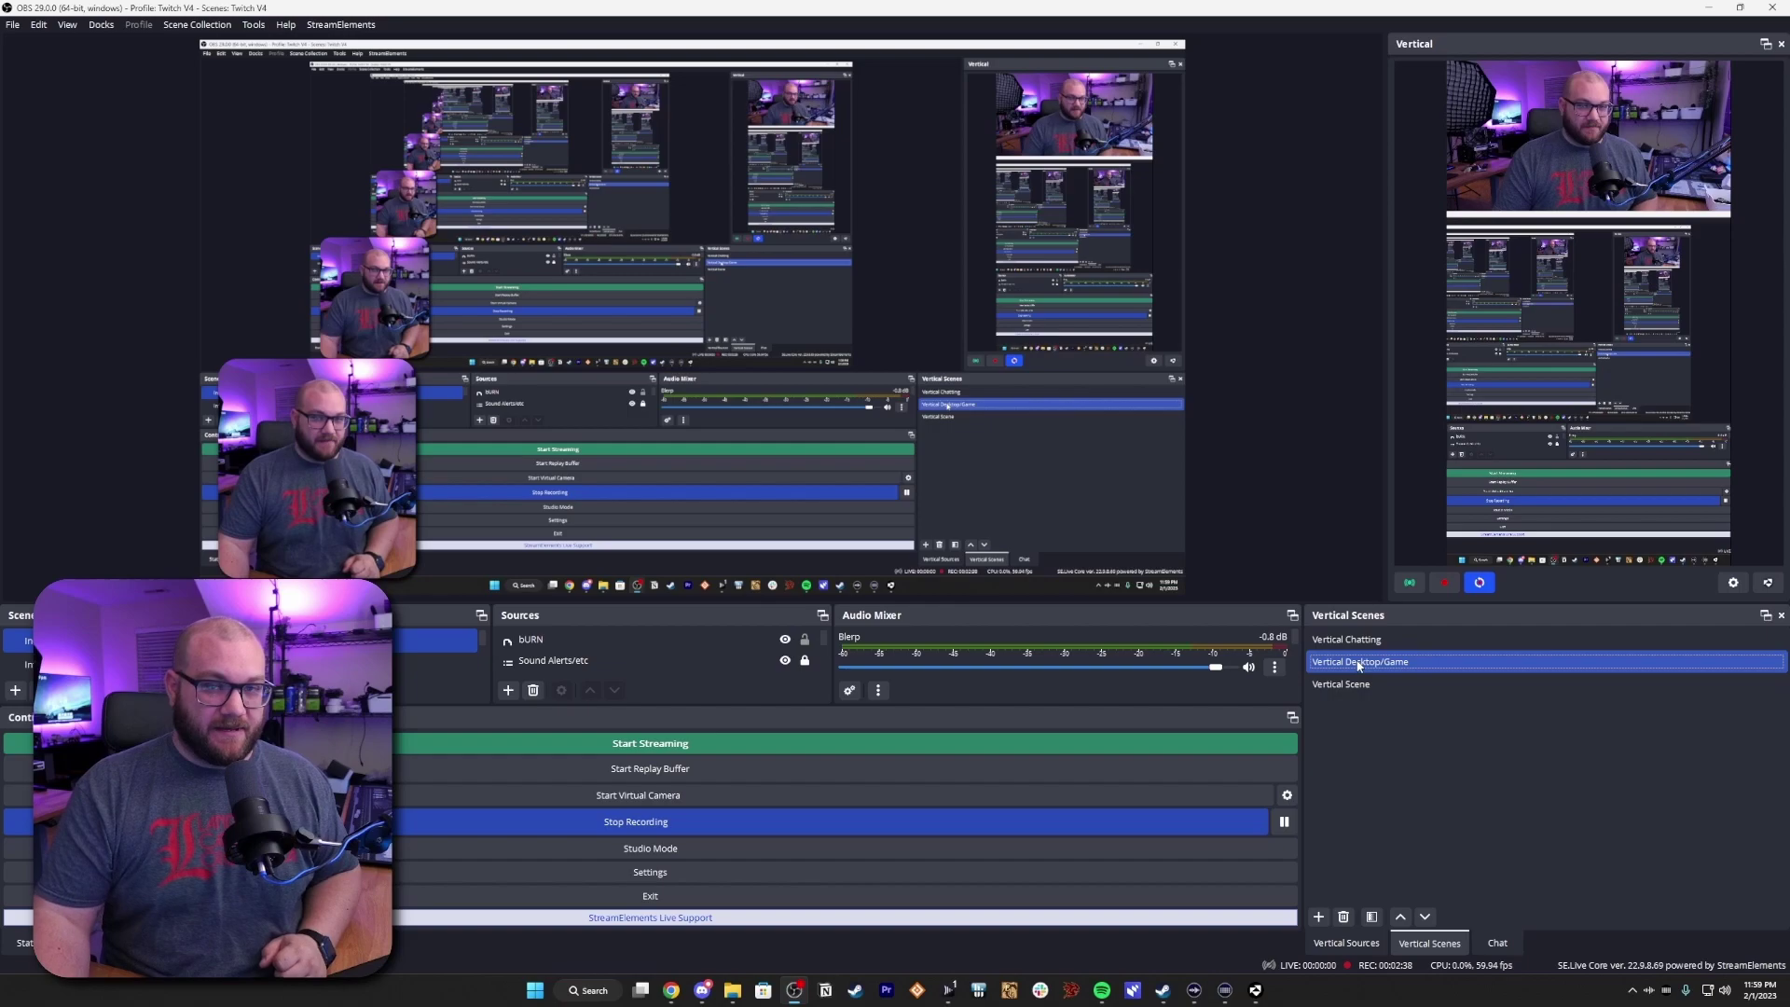
left_click(1345, 640)
right_click(1345, 639)
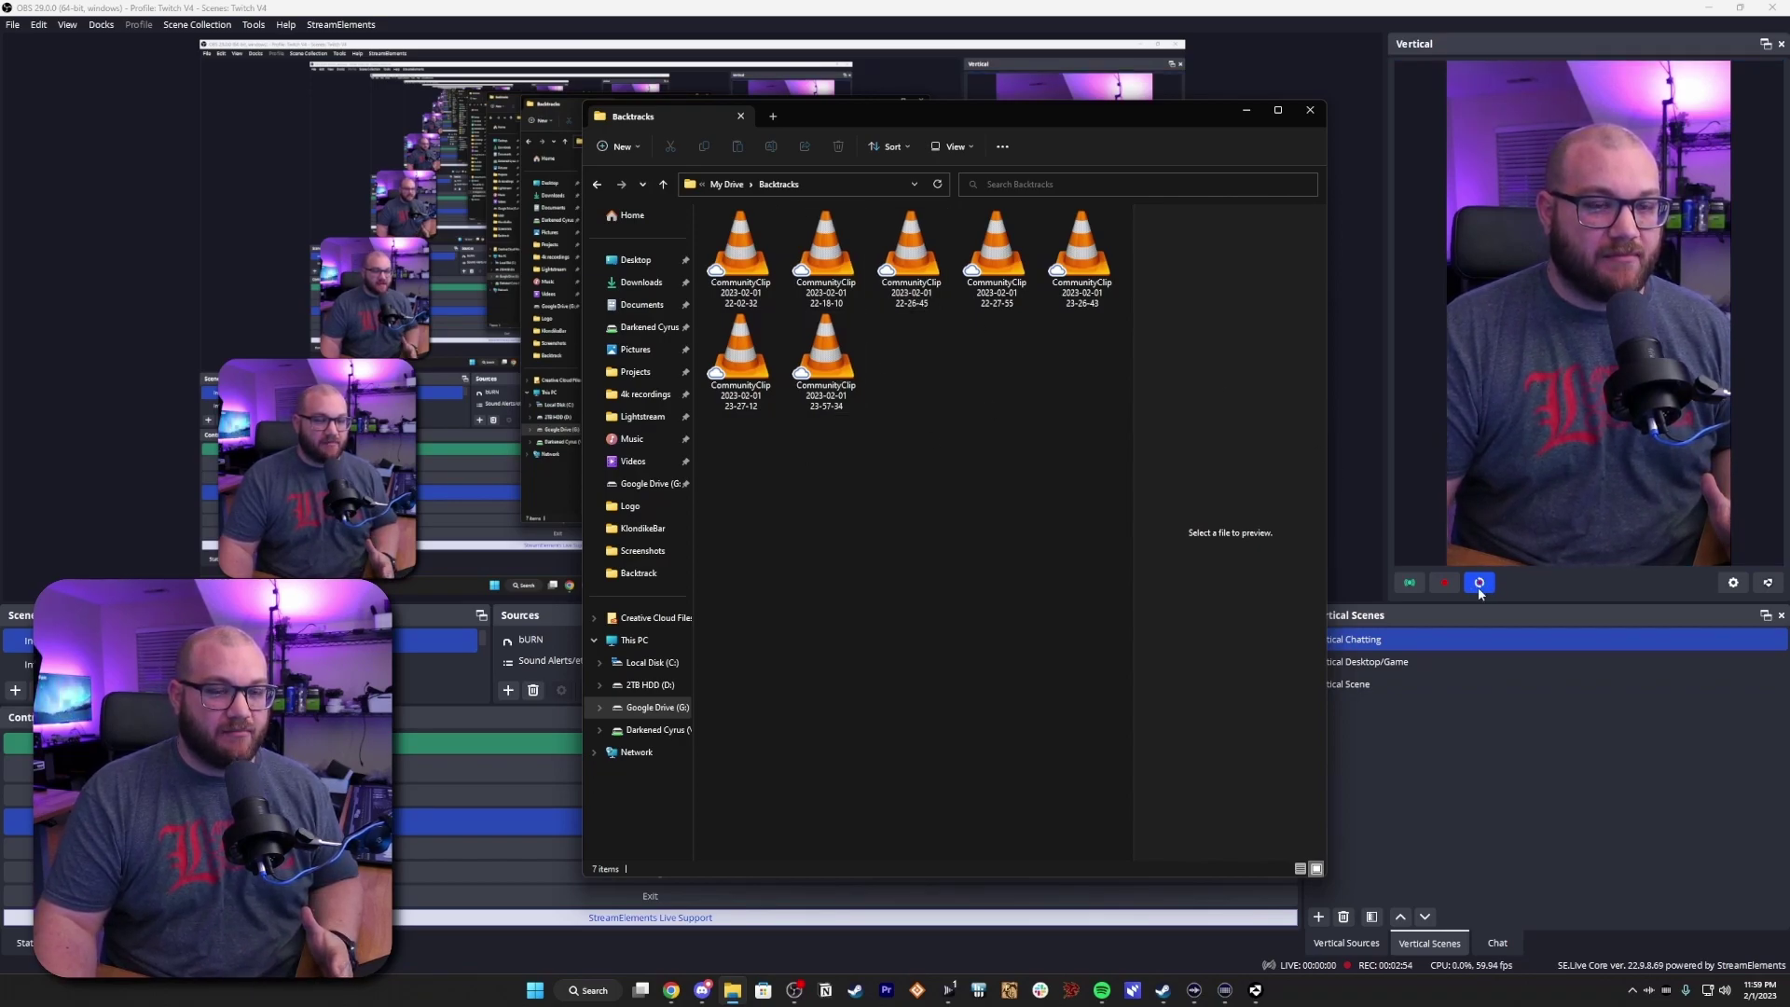
Step: Save a vertical backtrack clip and bring the Backtracks folder window back
left_click(1482, 584)
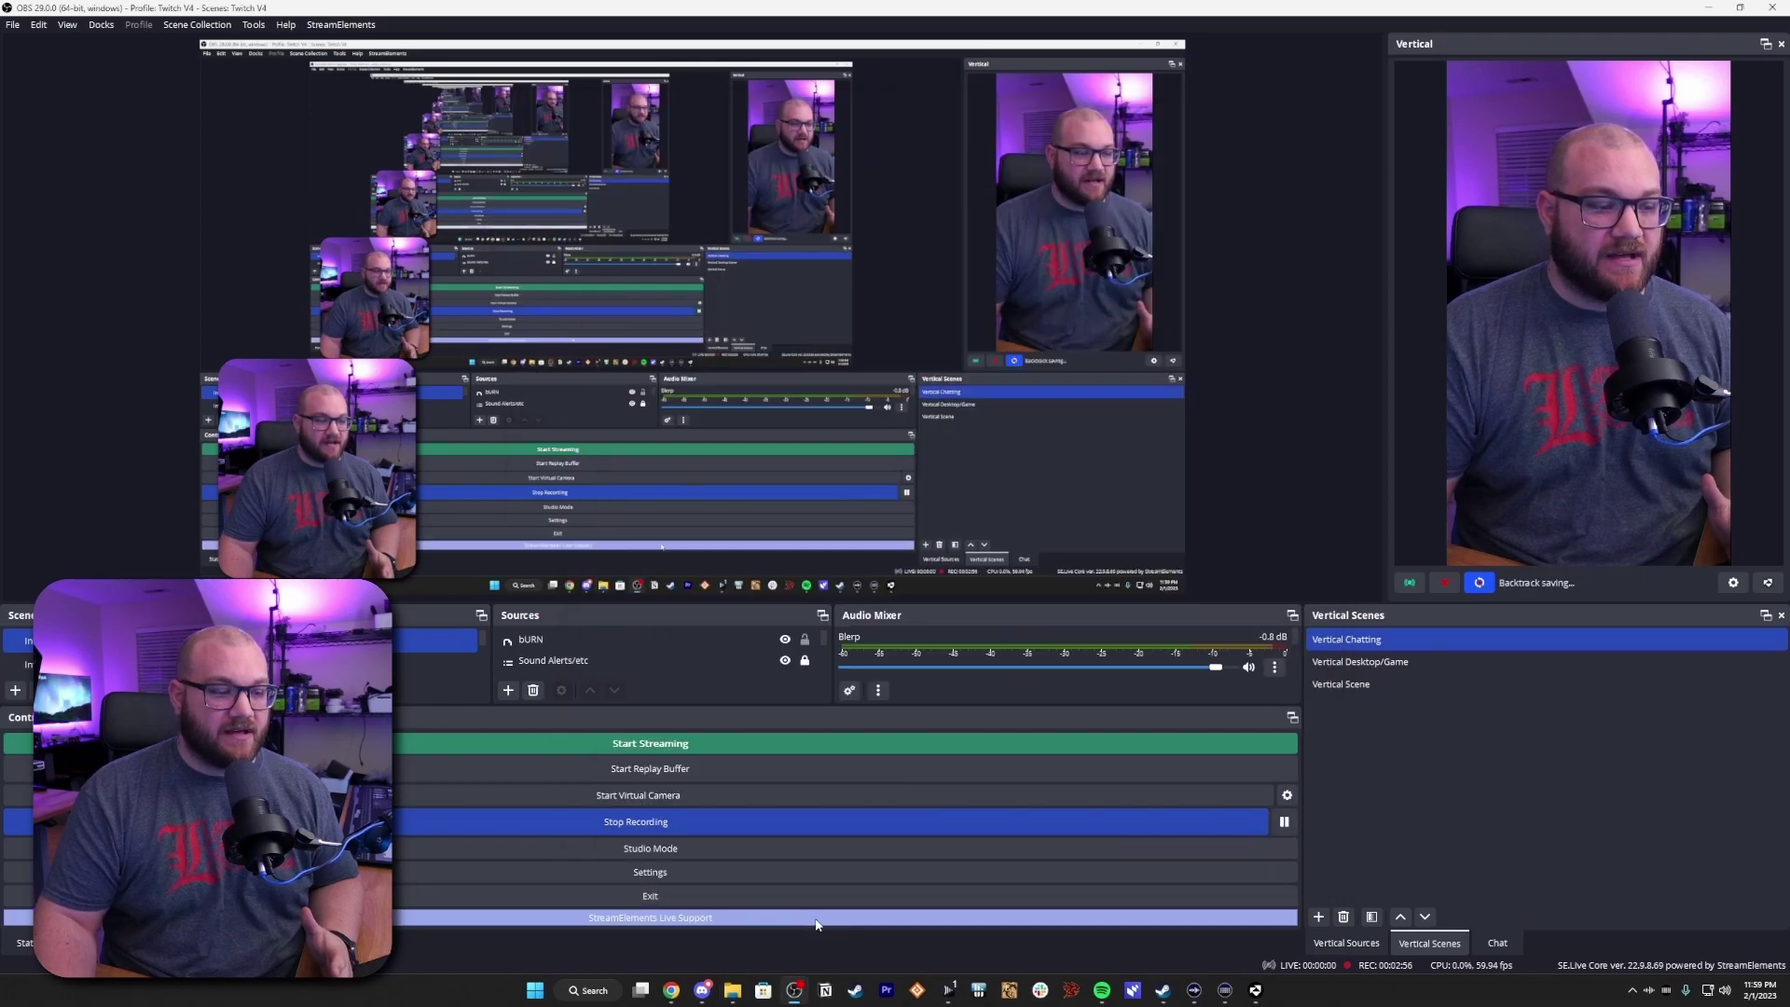
left_click(762, 990)
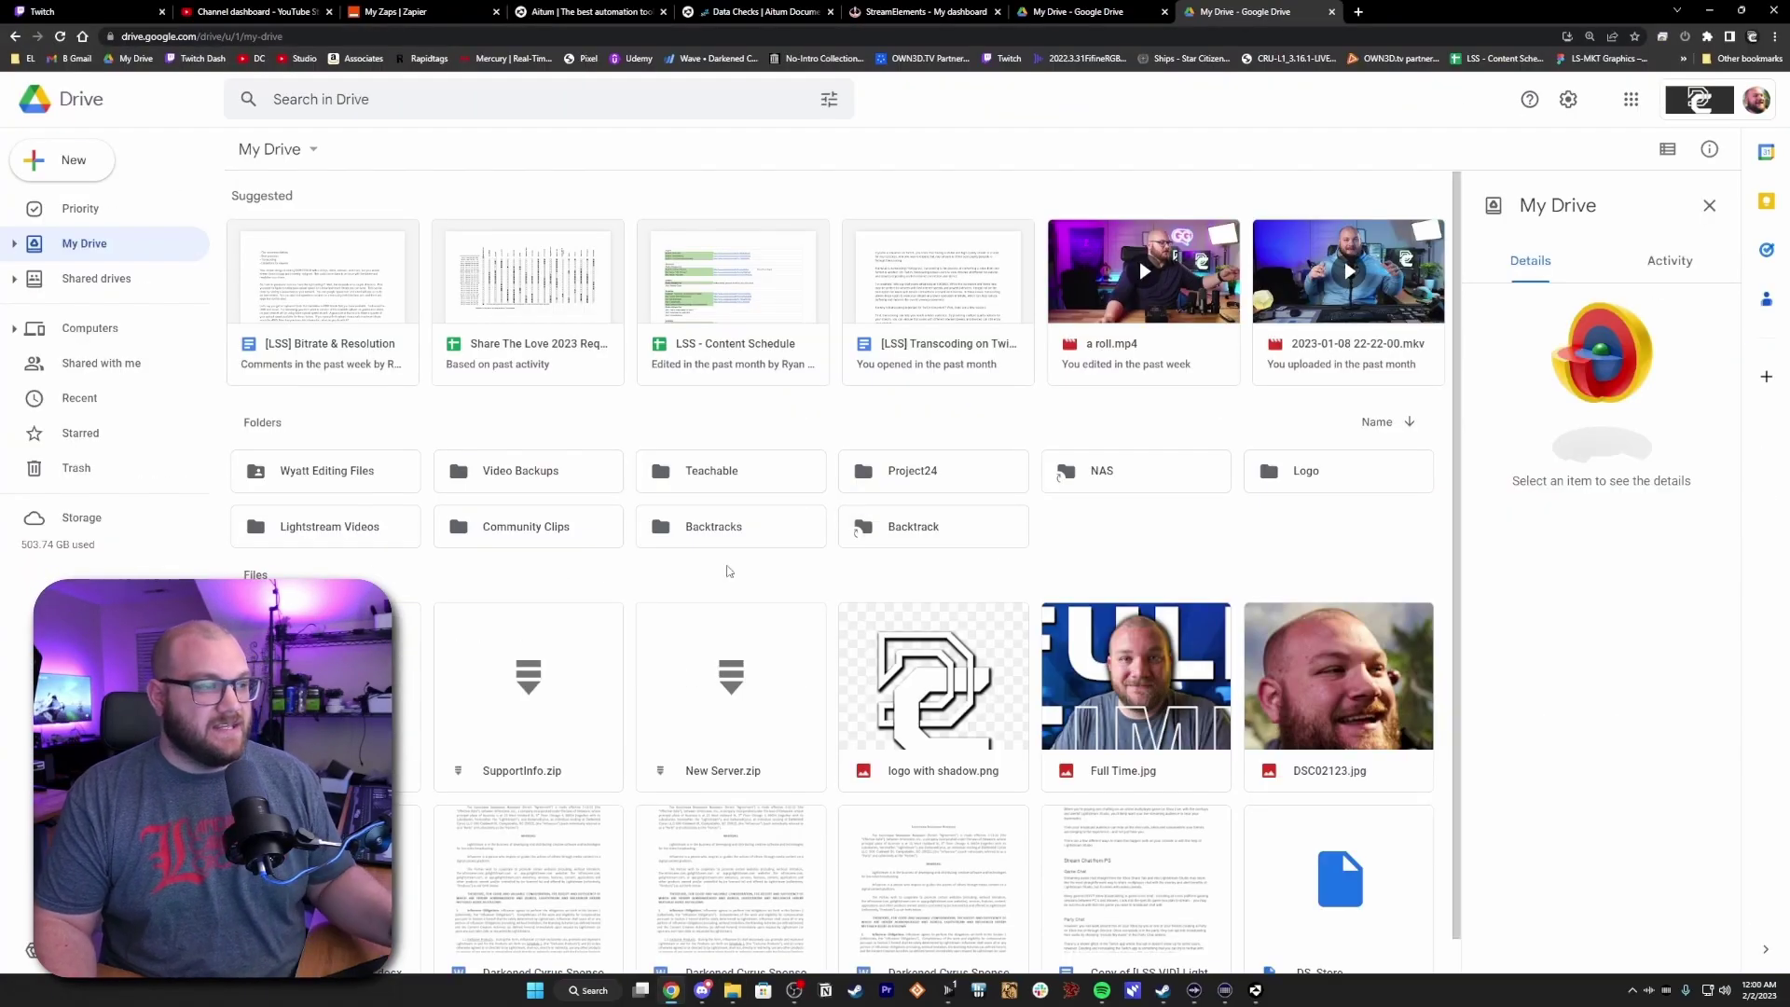
Step: Open Backtracks in My Drive and select a CommunityClip video to see its details
double_click(713, 526)
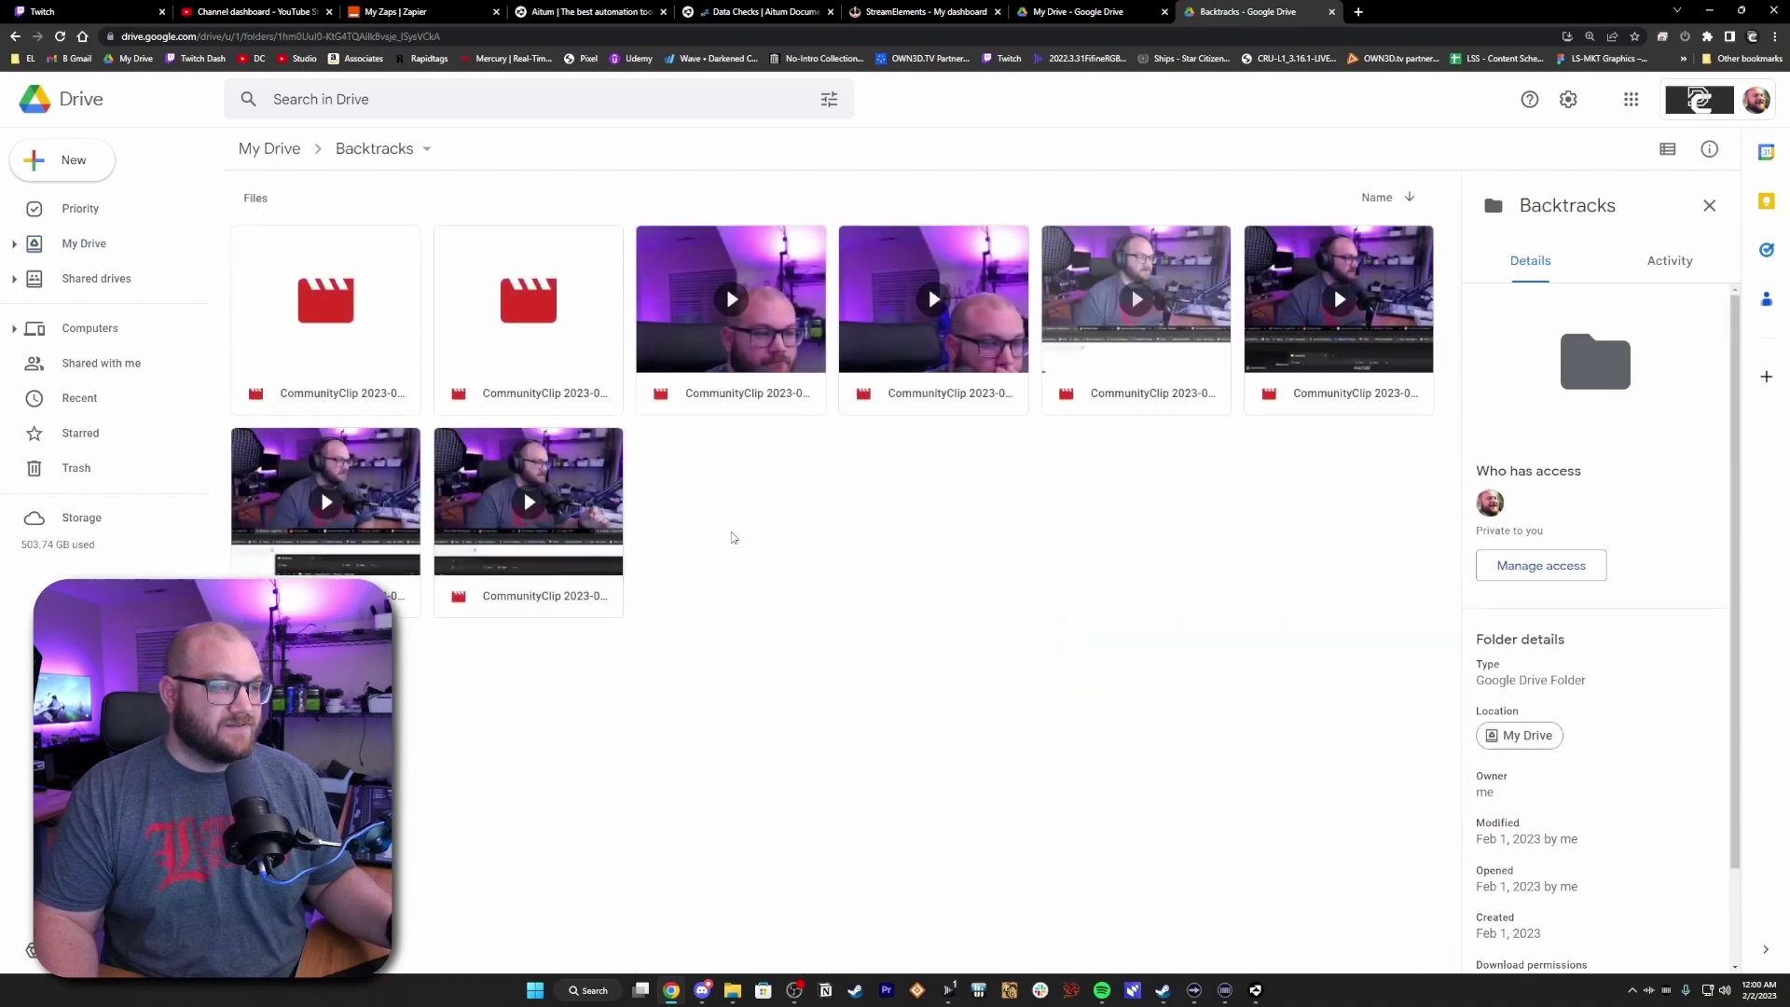
left_click(355, 360)
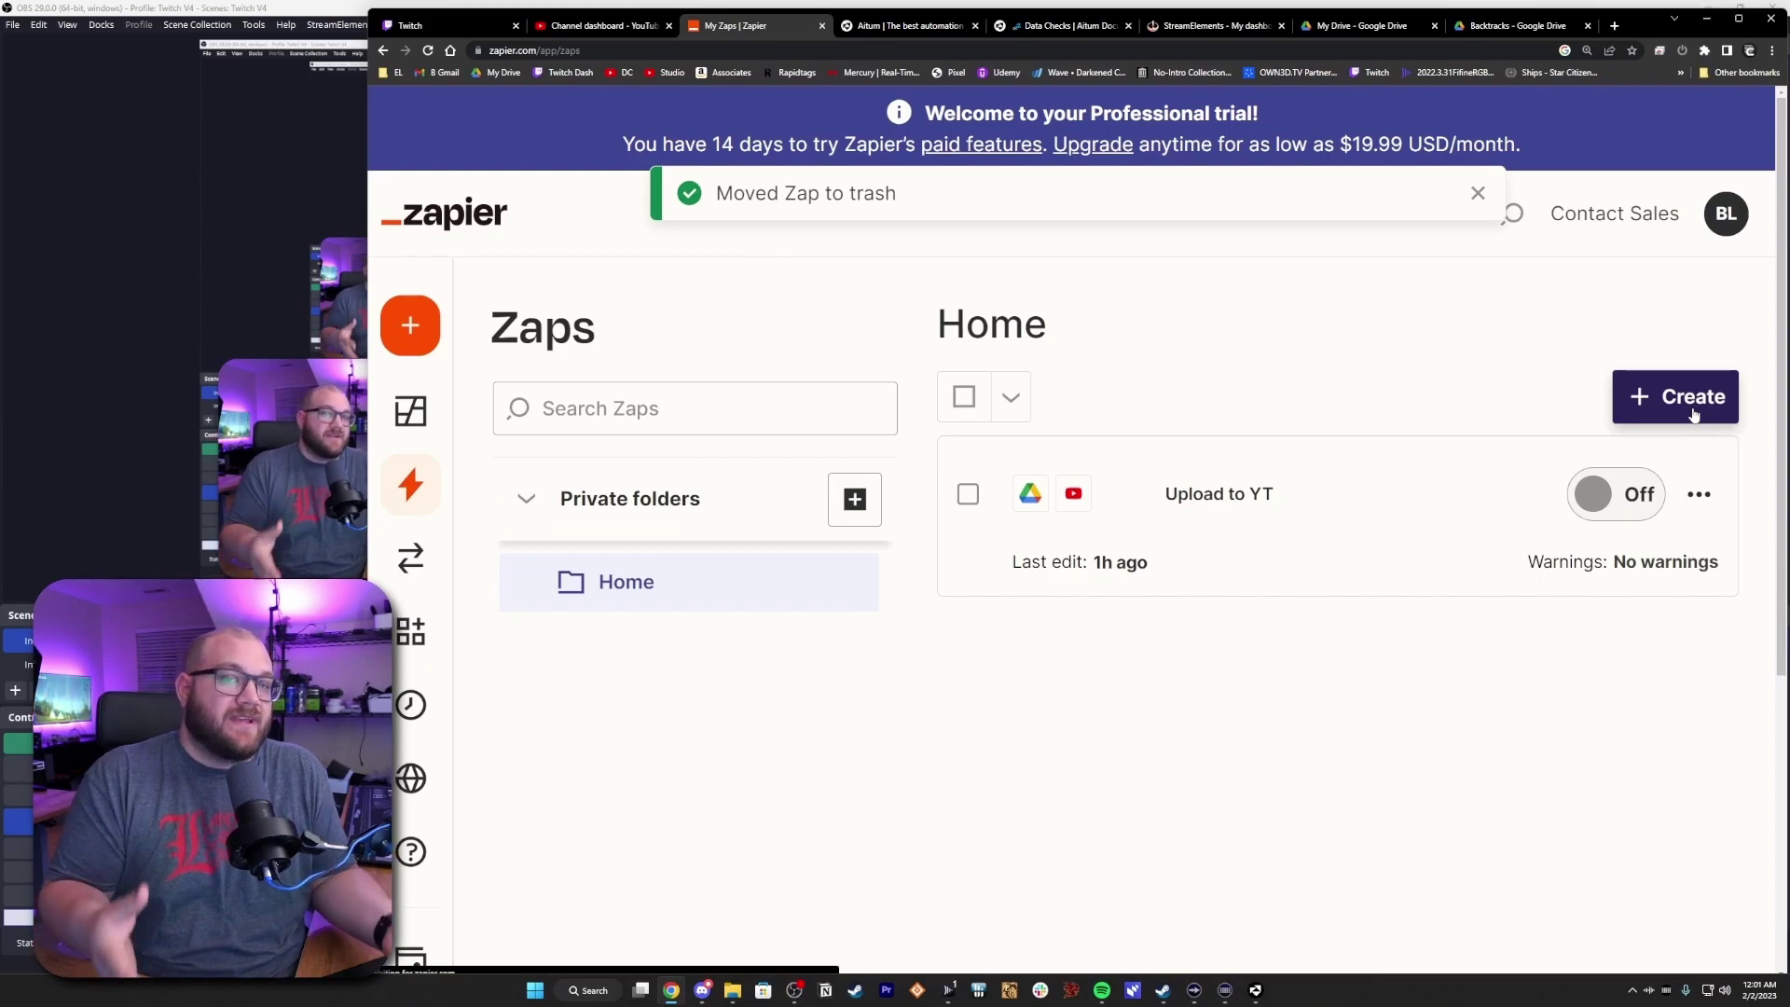
Step: Start a new Untitled Zap from the Zapier Zaps page
left_click(1676, 397)
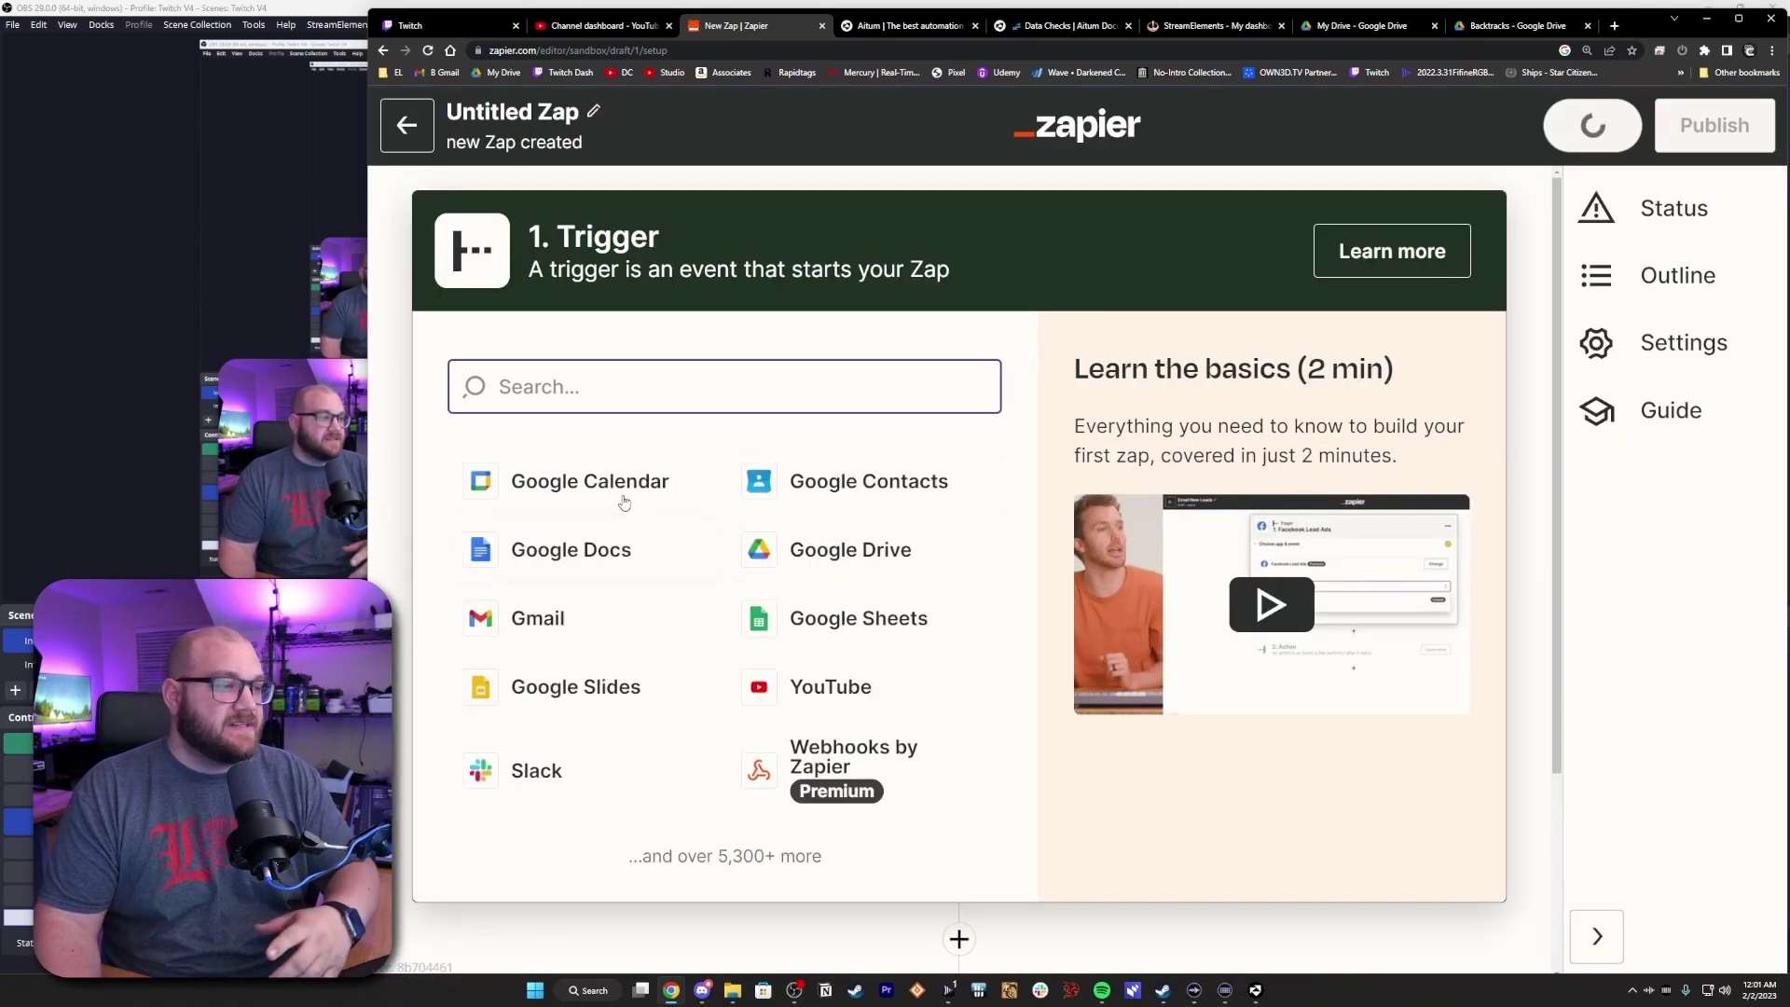
Step: Make Google Drive's New File in Folder the zap's trigger
left_click(850, 548)
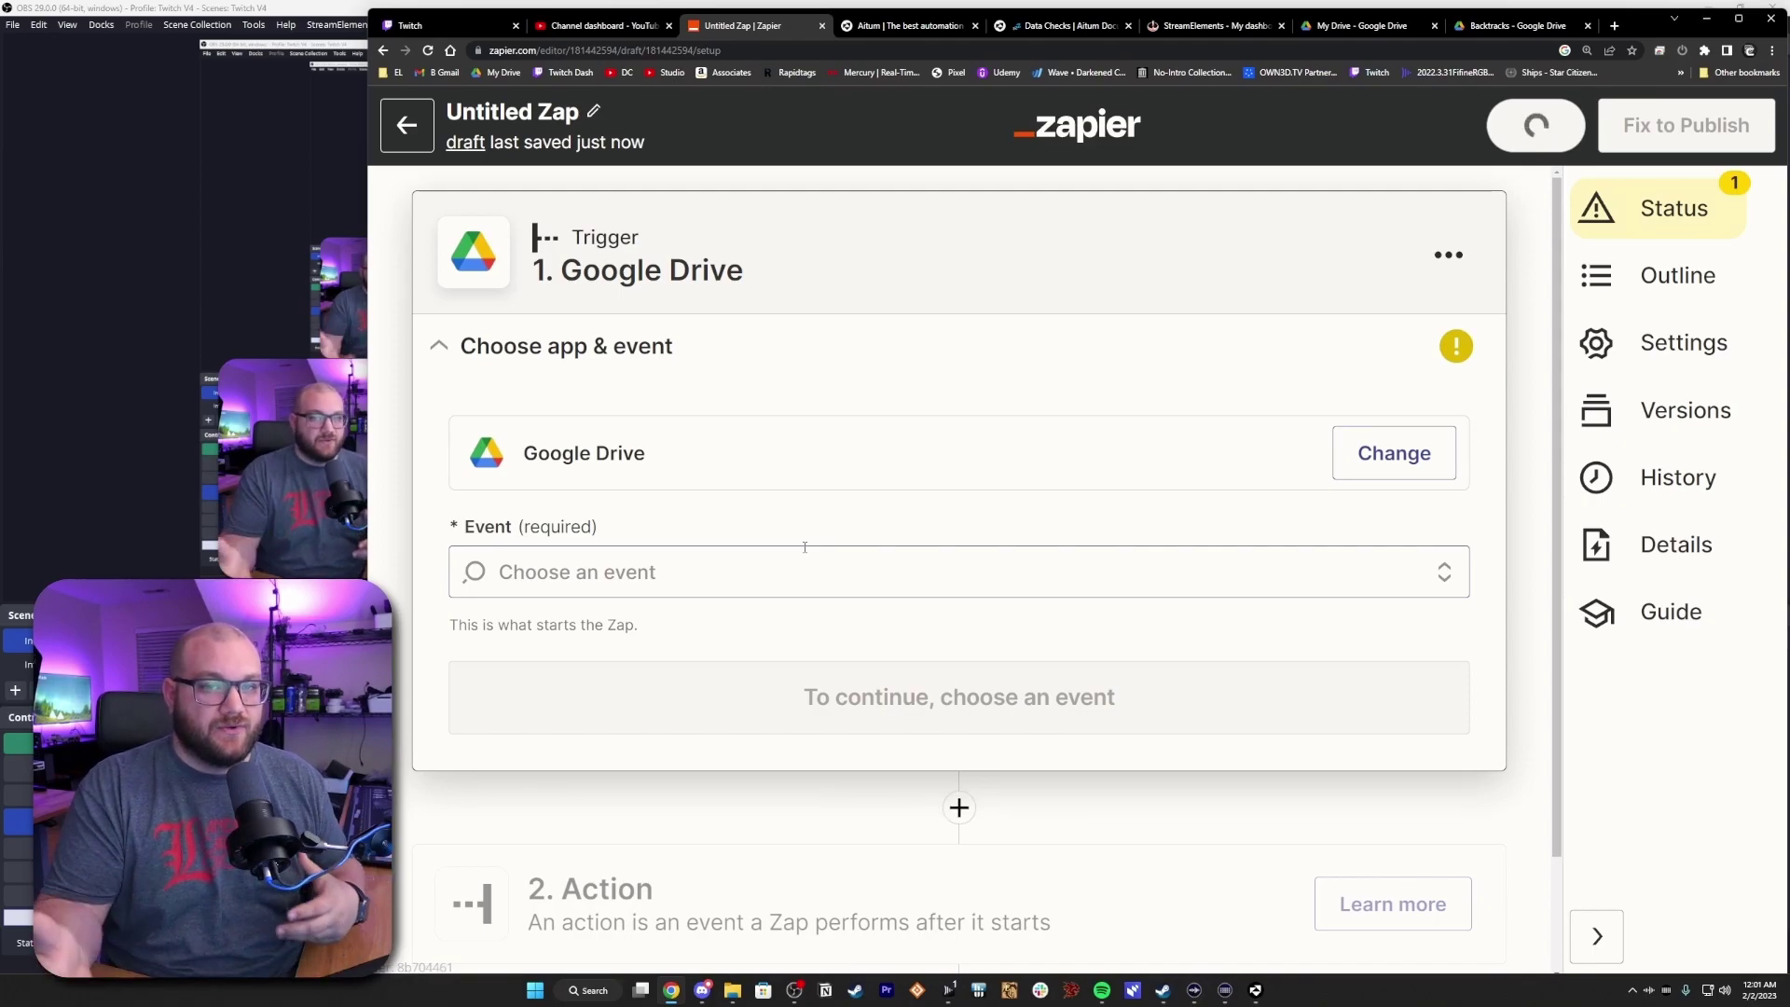
left_click(733, 574)
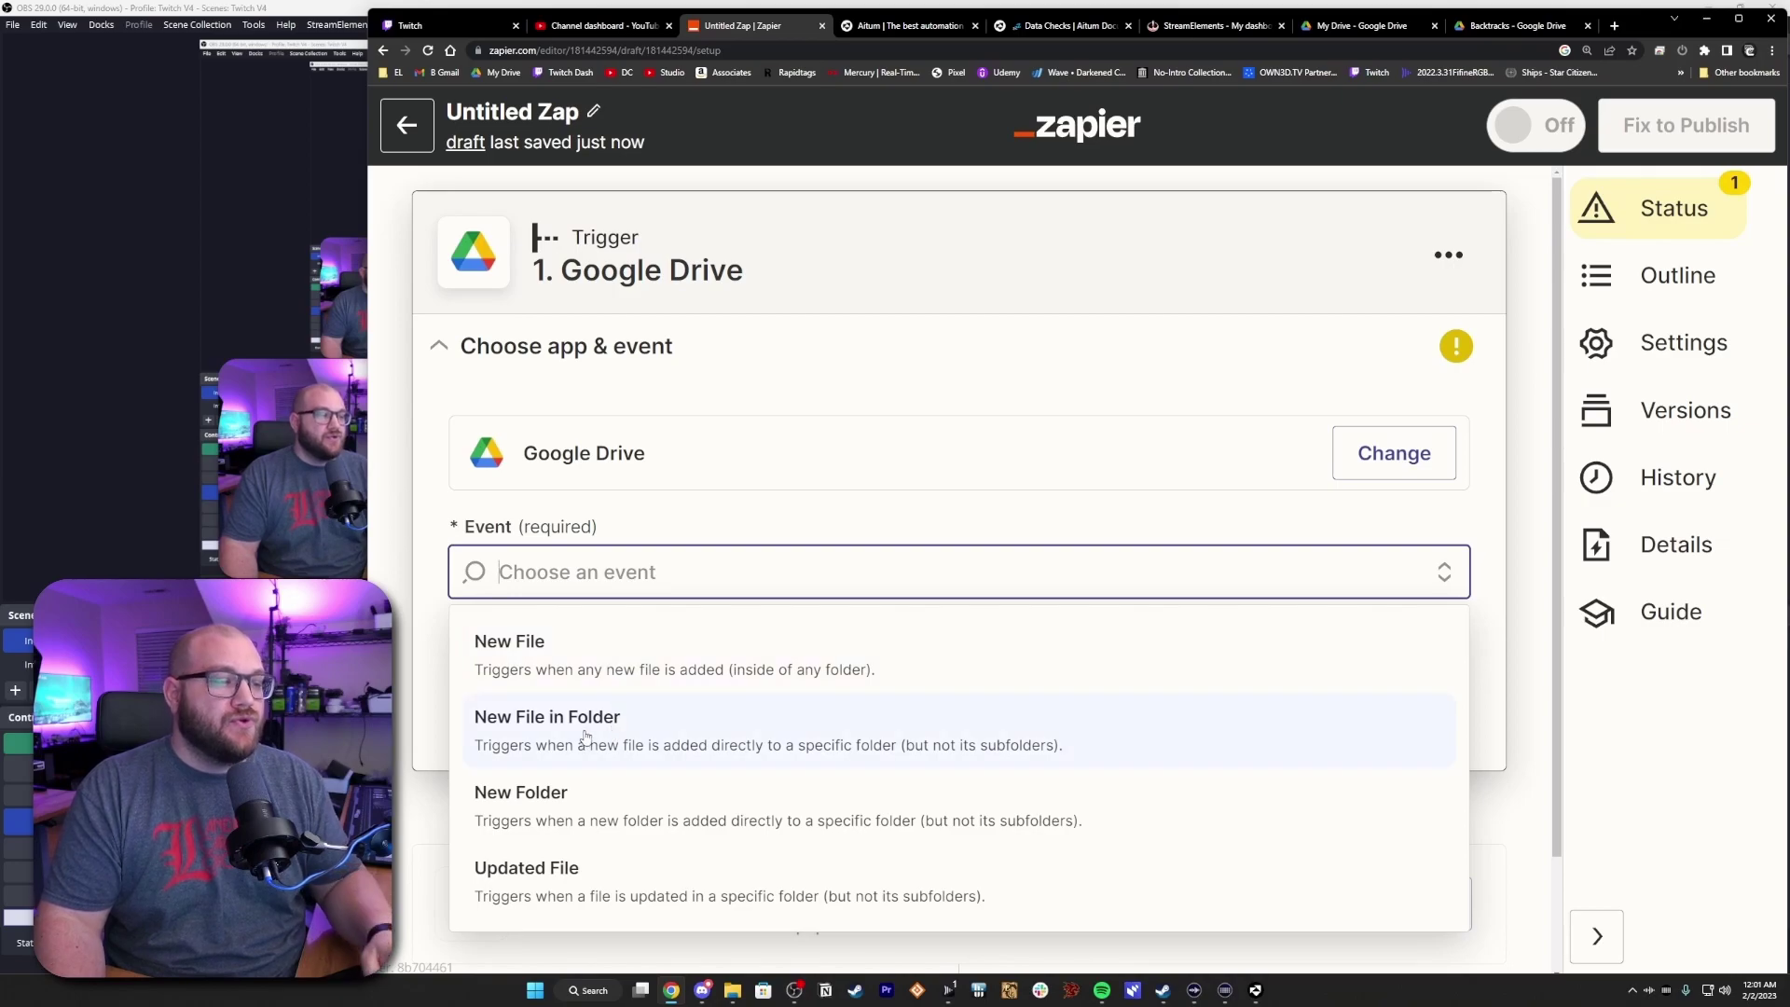
scroll(585, 748, "up", 1)
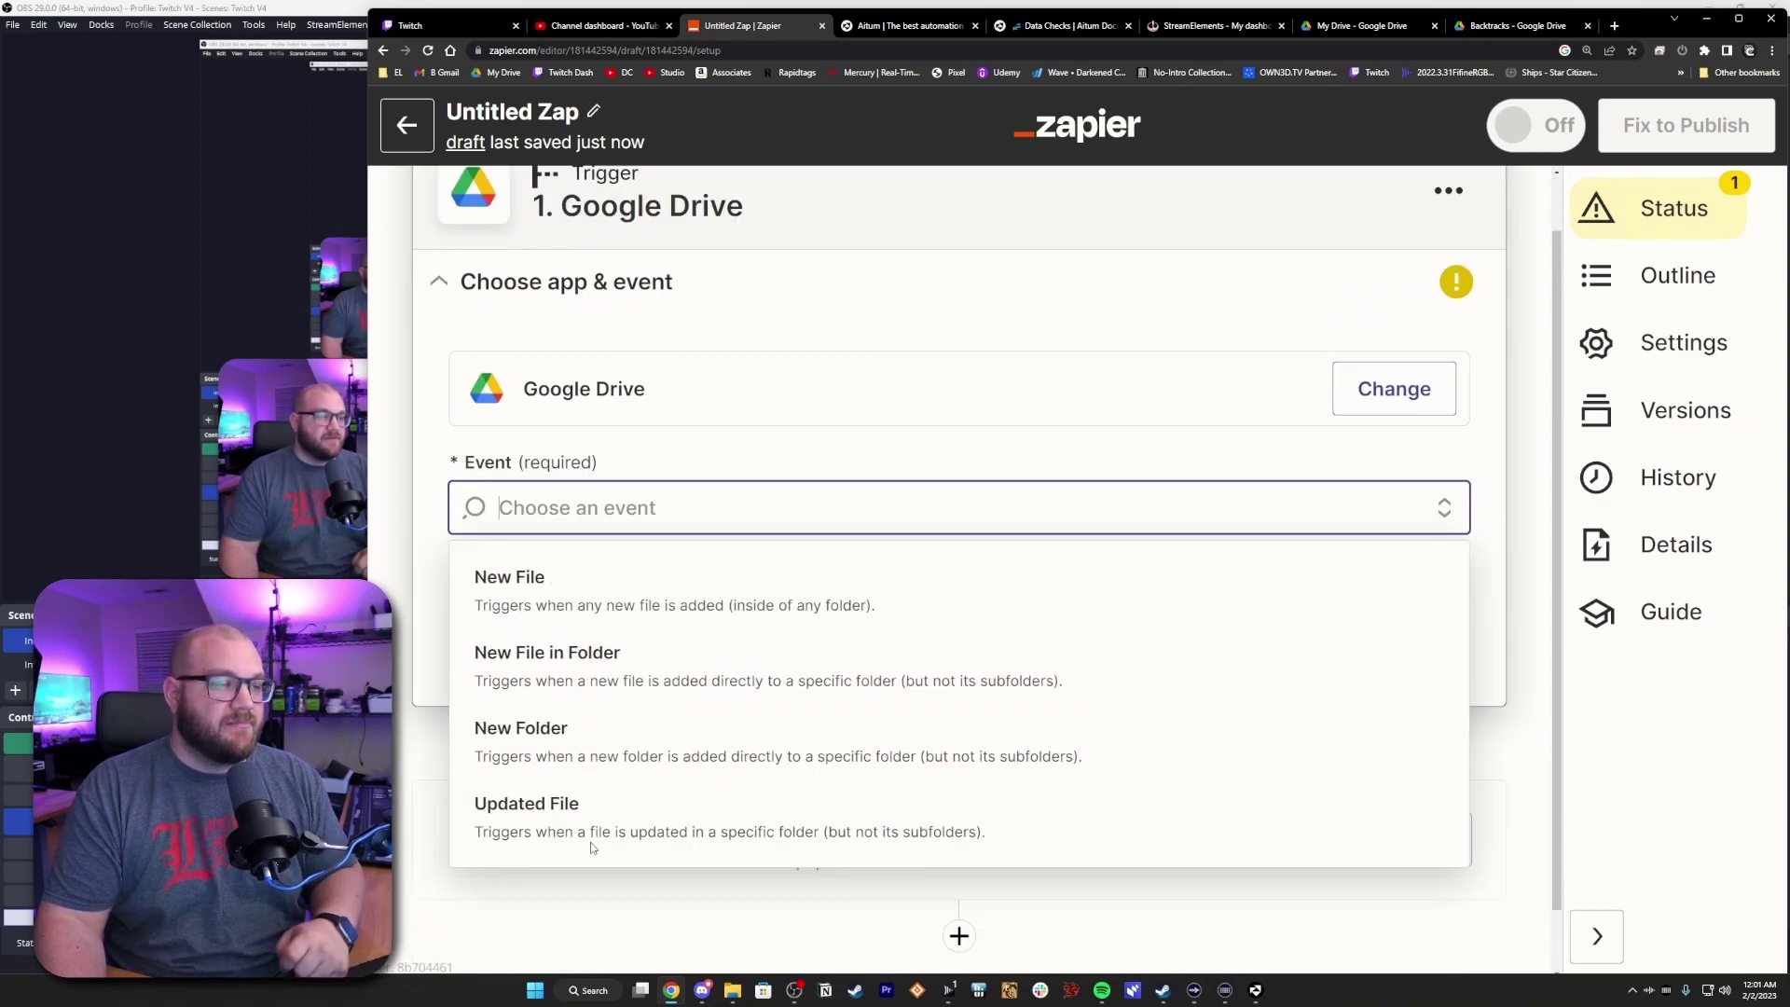
scroll(585, 769, "down", 1)
left_click(609, 728)
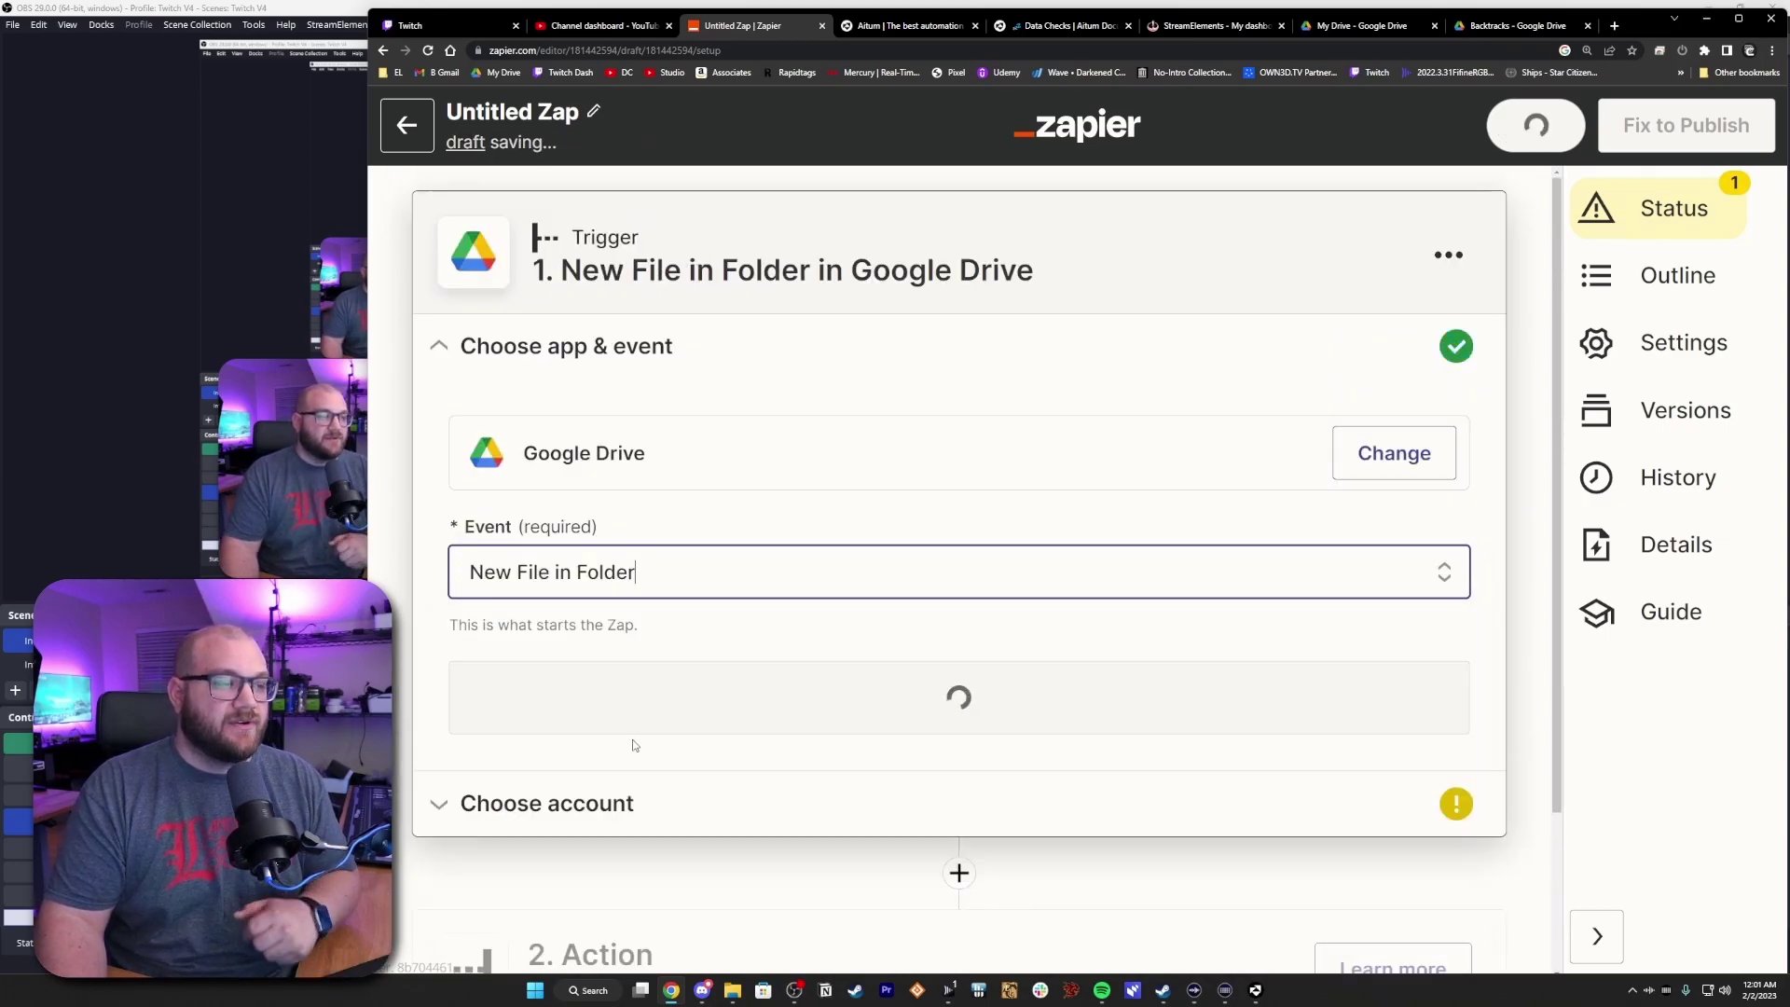
left_click(767, 695)
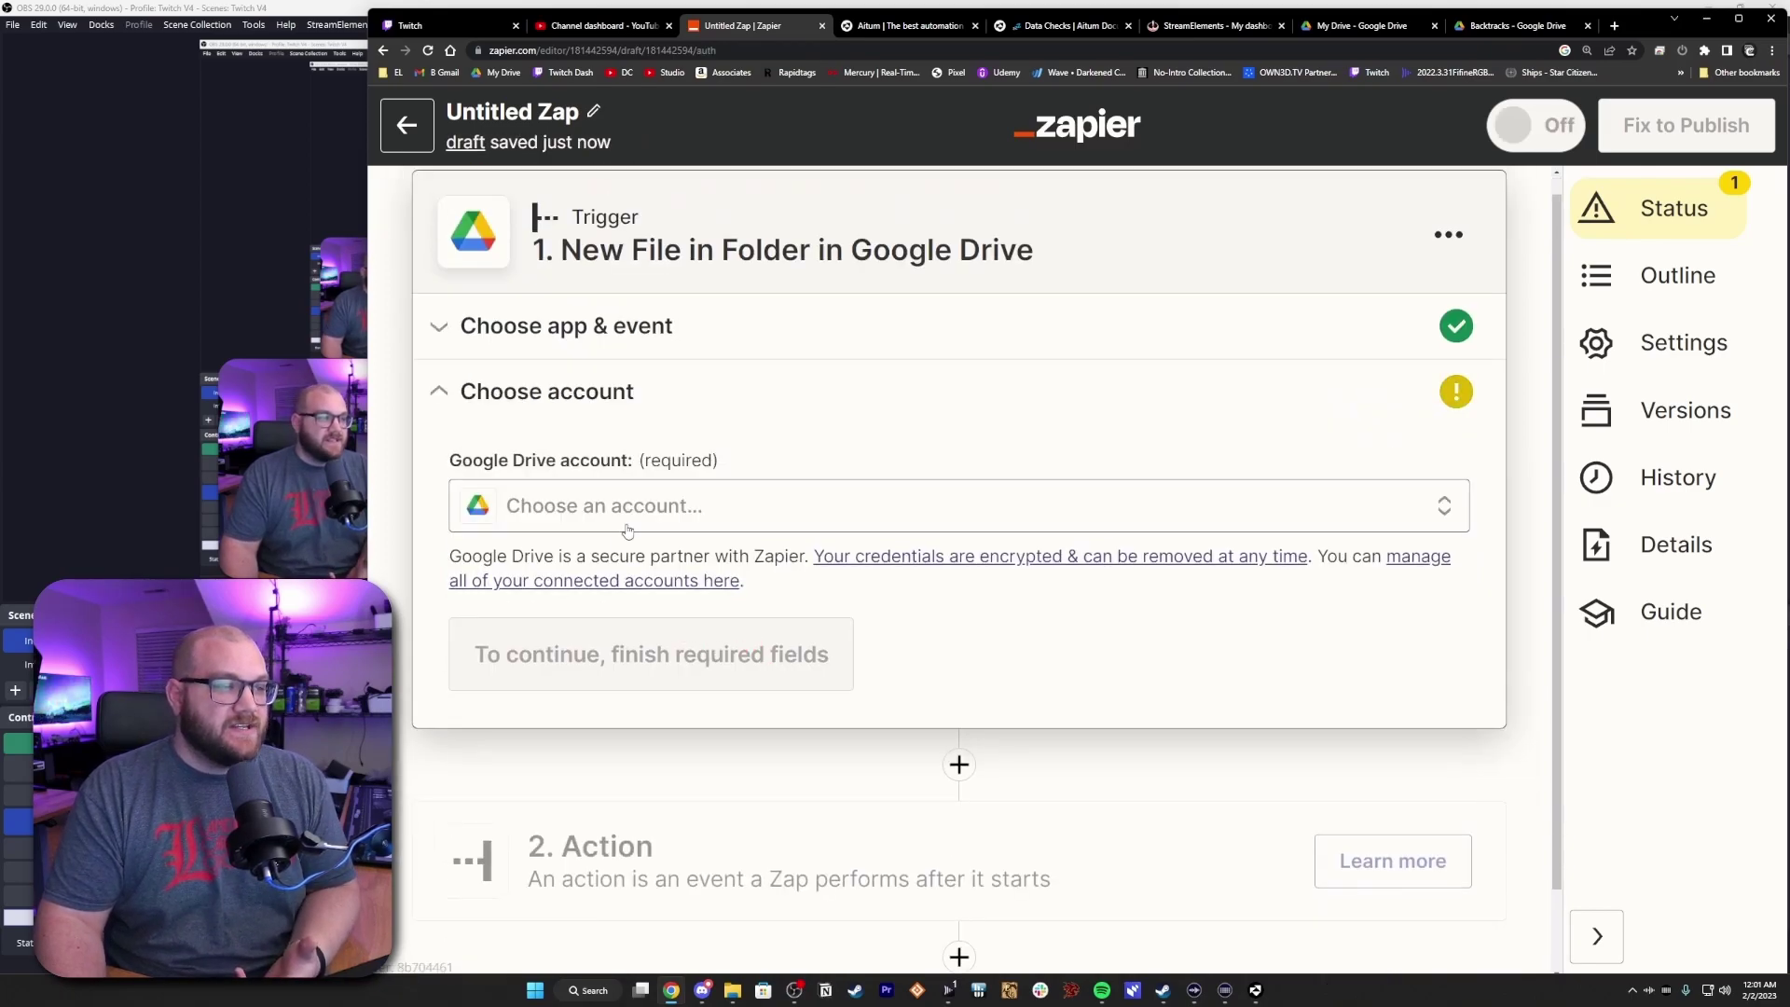
Step: Connect the Google Drive account, set the Backtracks folder, and test the trigger
left_click(734, 517)
left_click(654, 716)
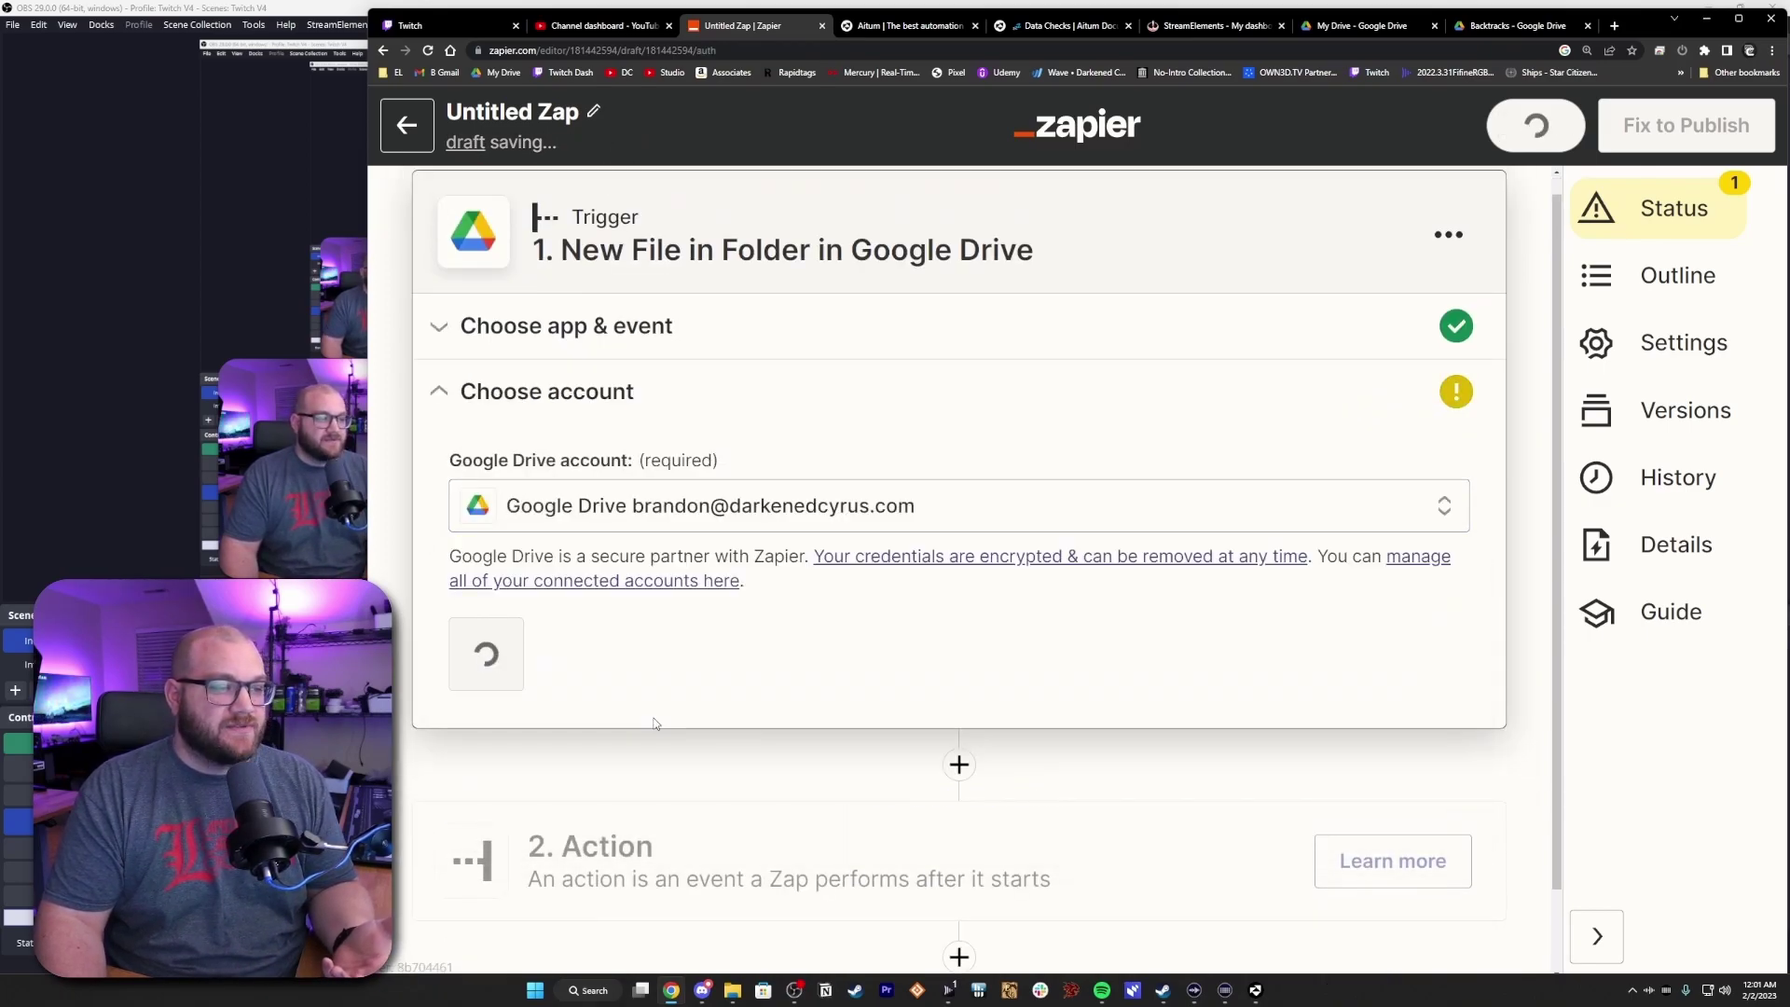
left_click(523, 652)
scroll(669, 674, "down", 3)
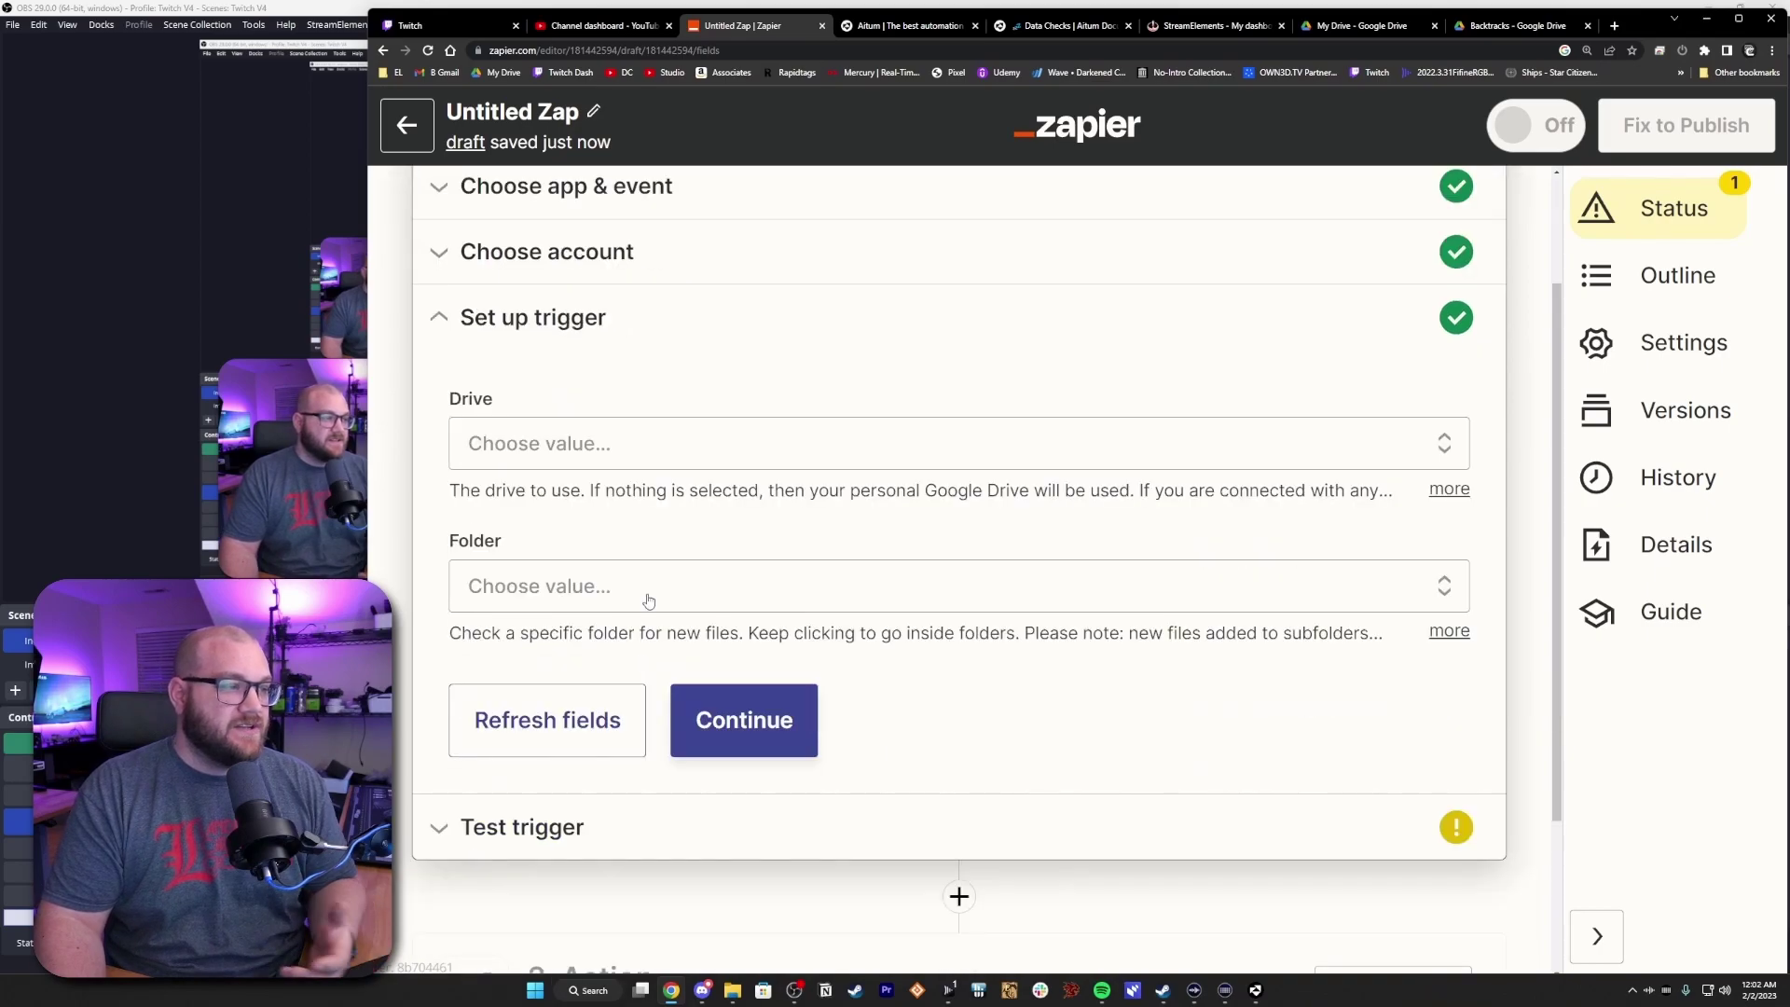
scroll(670, 674, "down", 3)
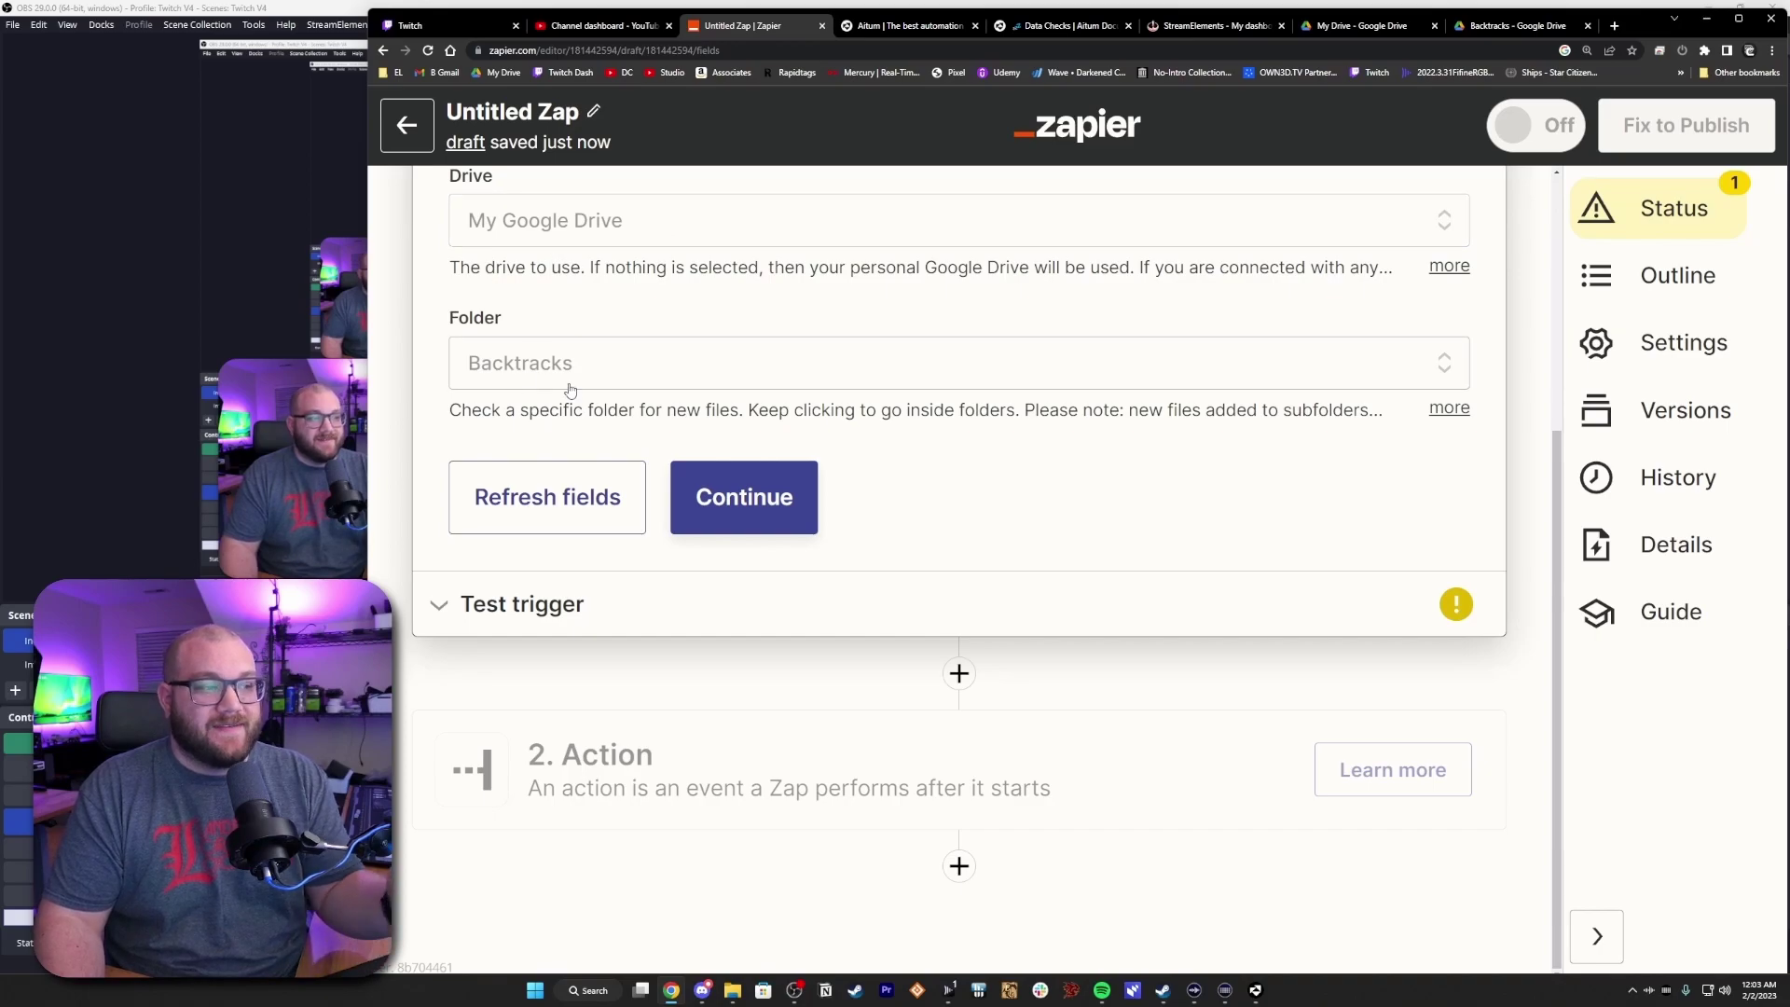
left_click(744, 497)
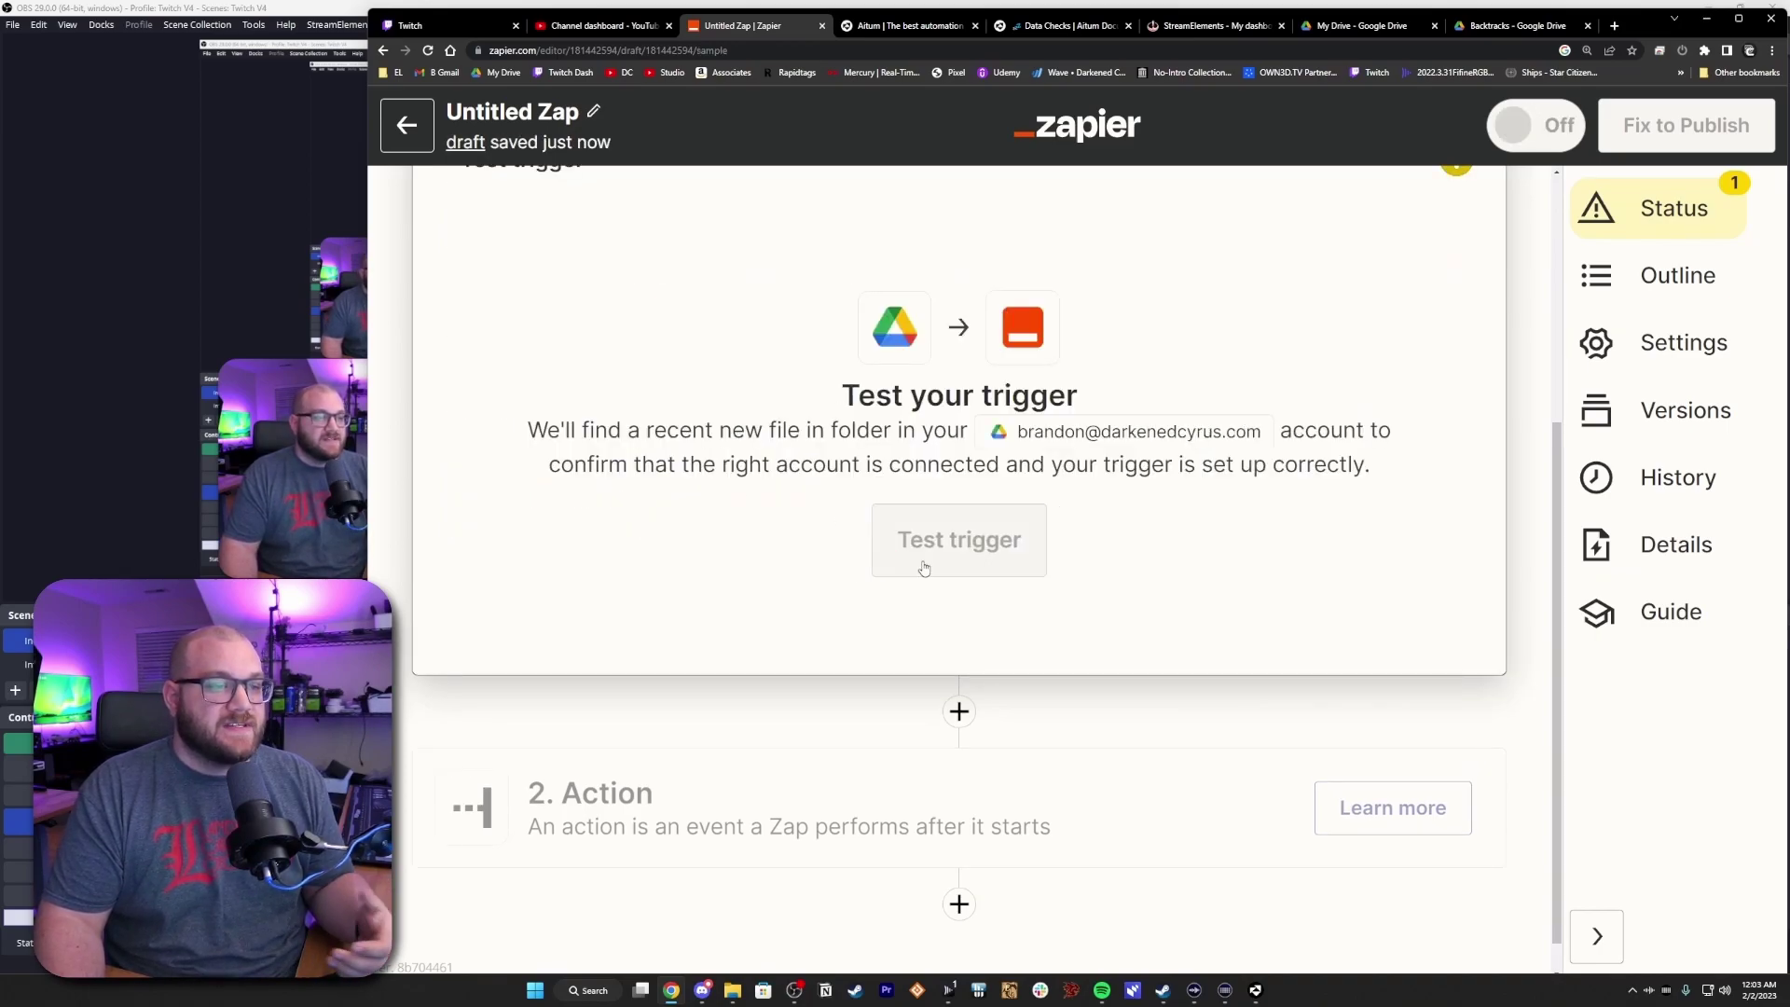
left_click(925, 567)
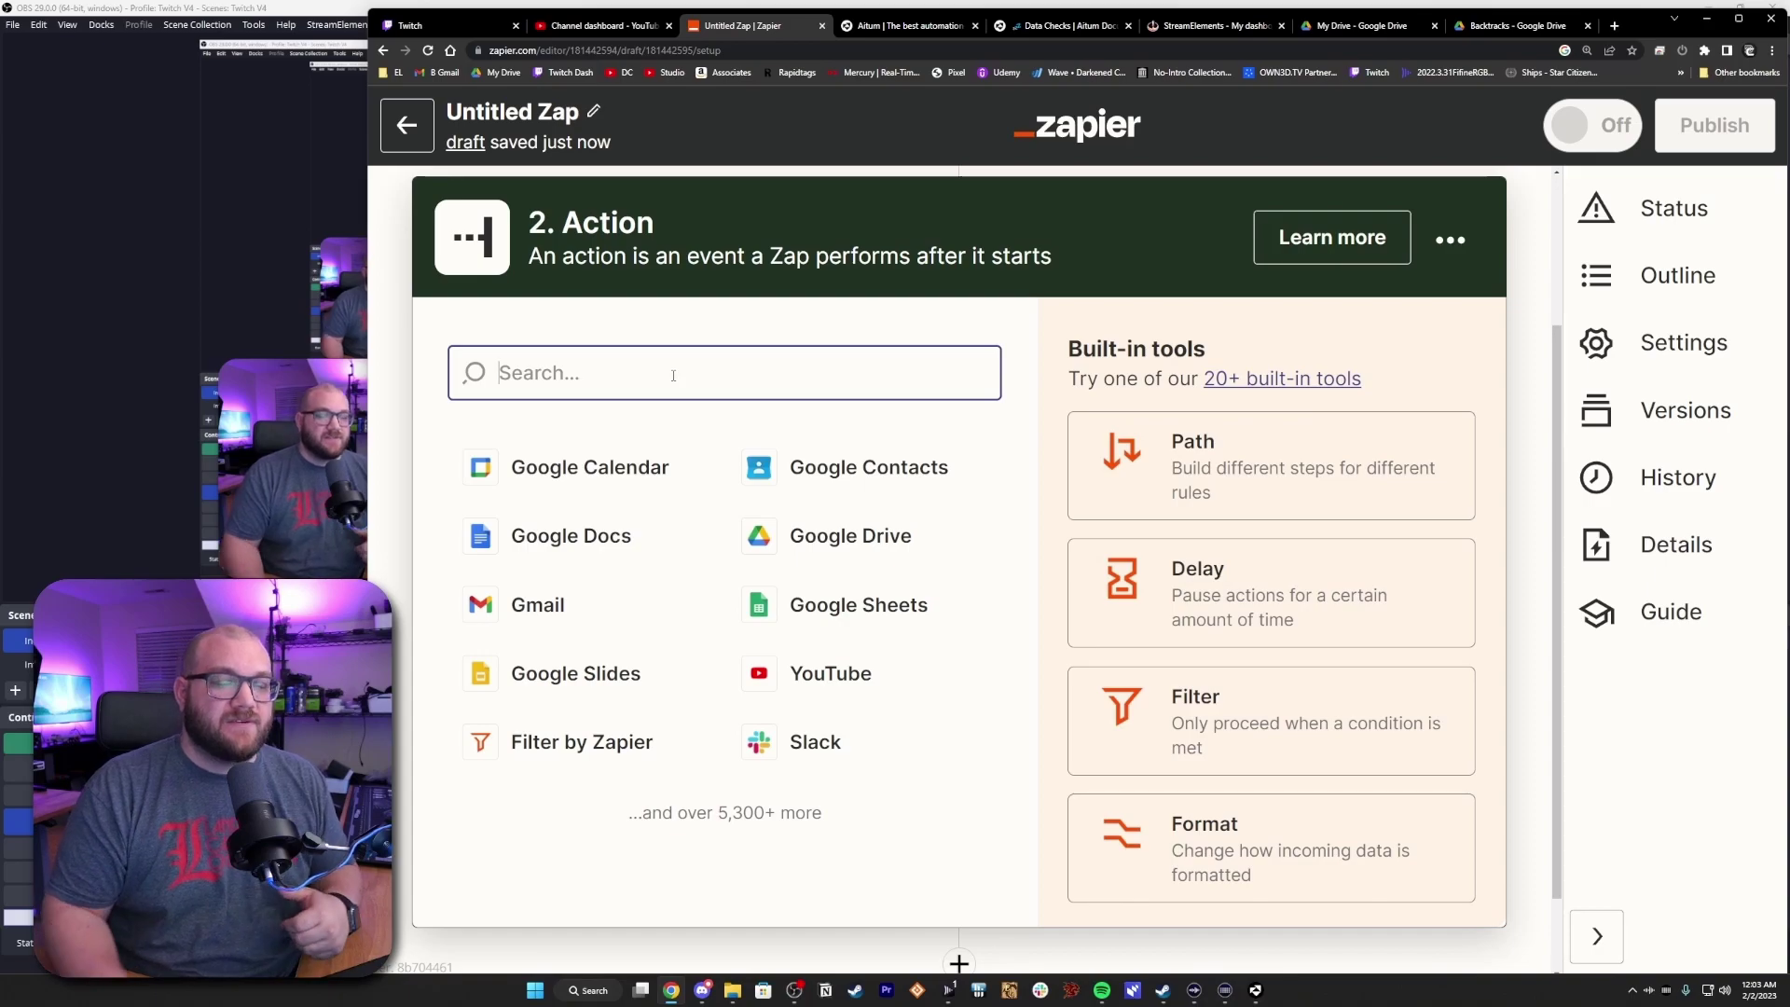
type("you")
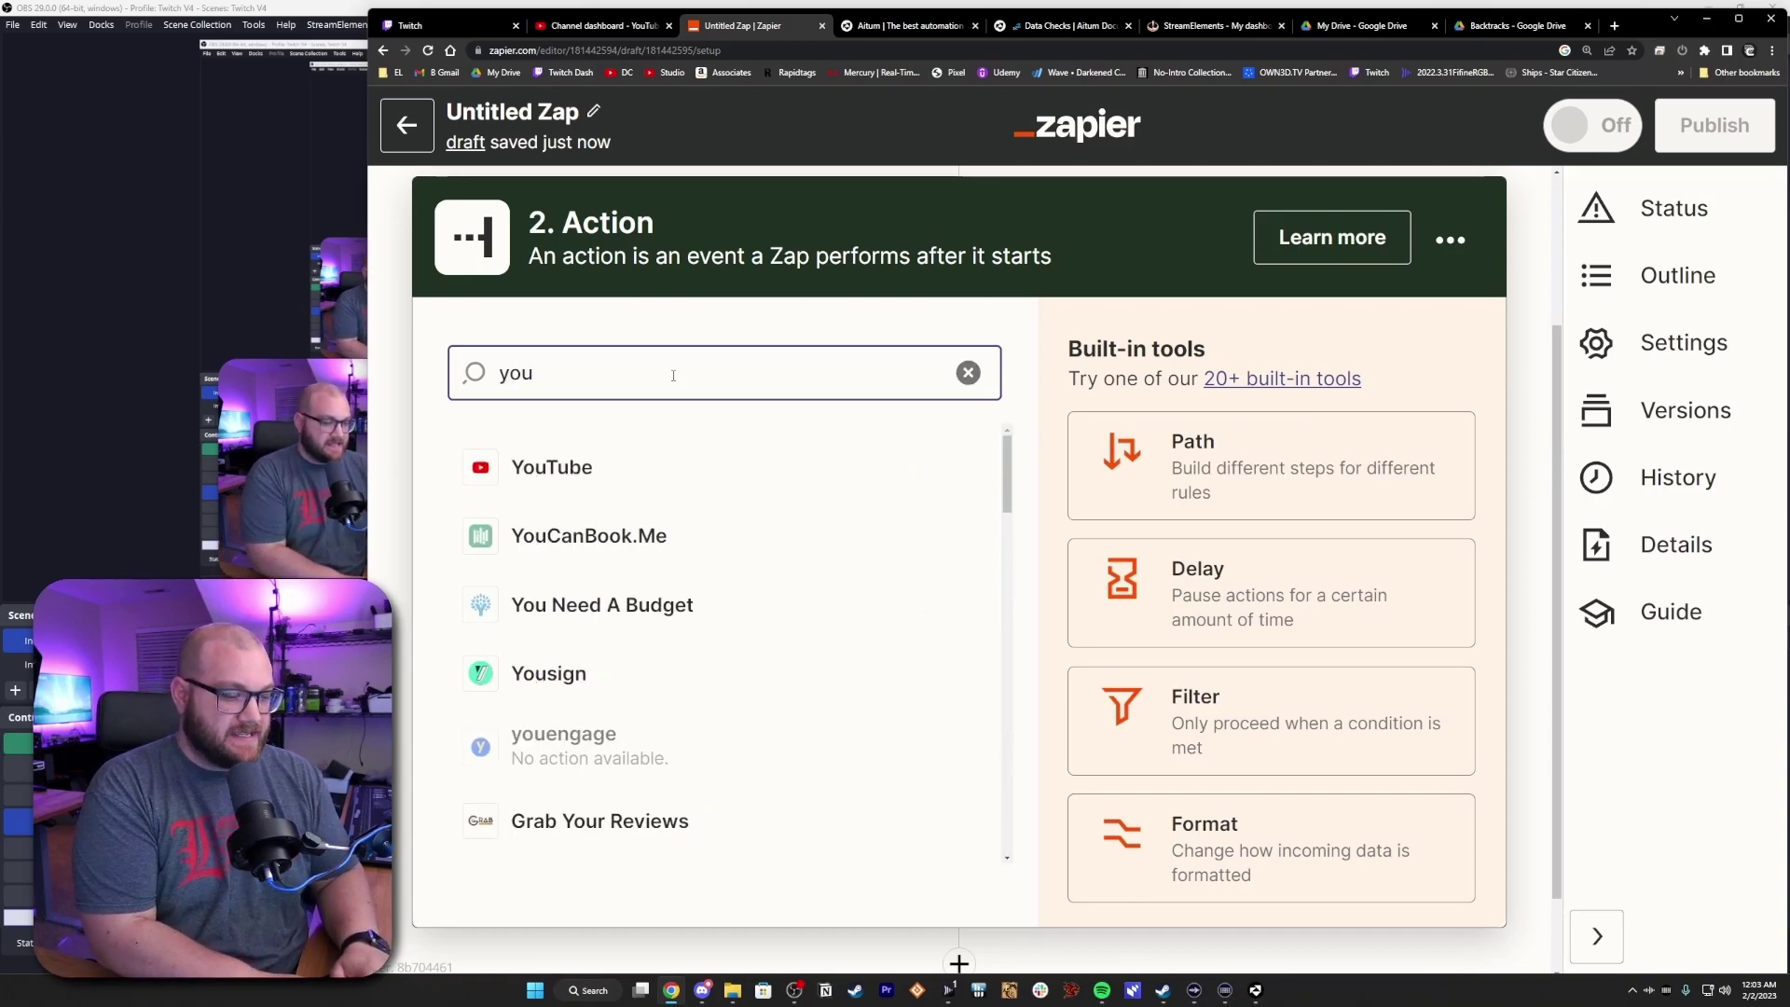
type("t")
Step: Set the action to YouTube Upload Video using the connected YouTube account
left_click(551, 468)
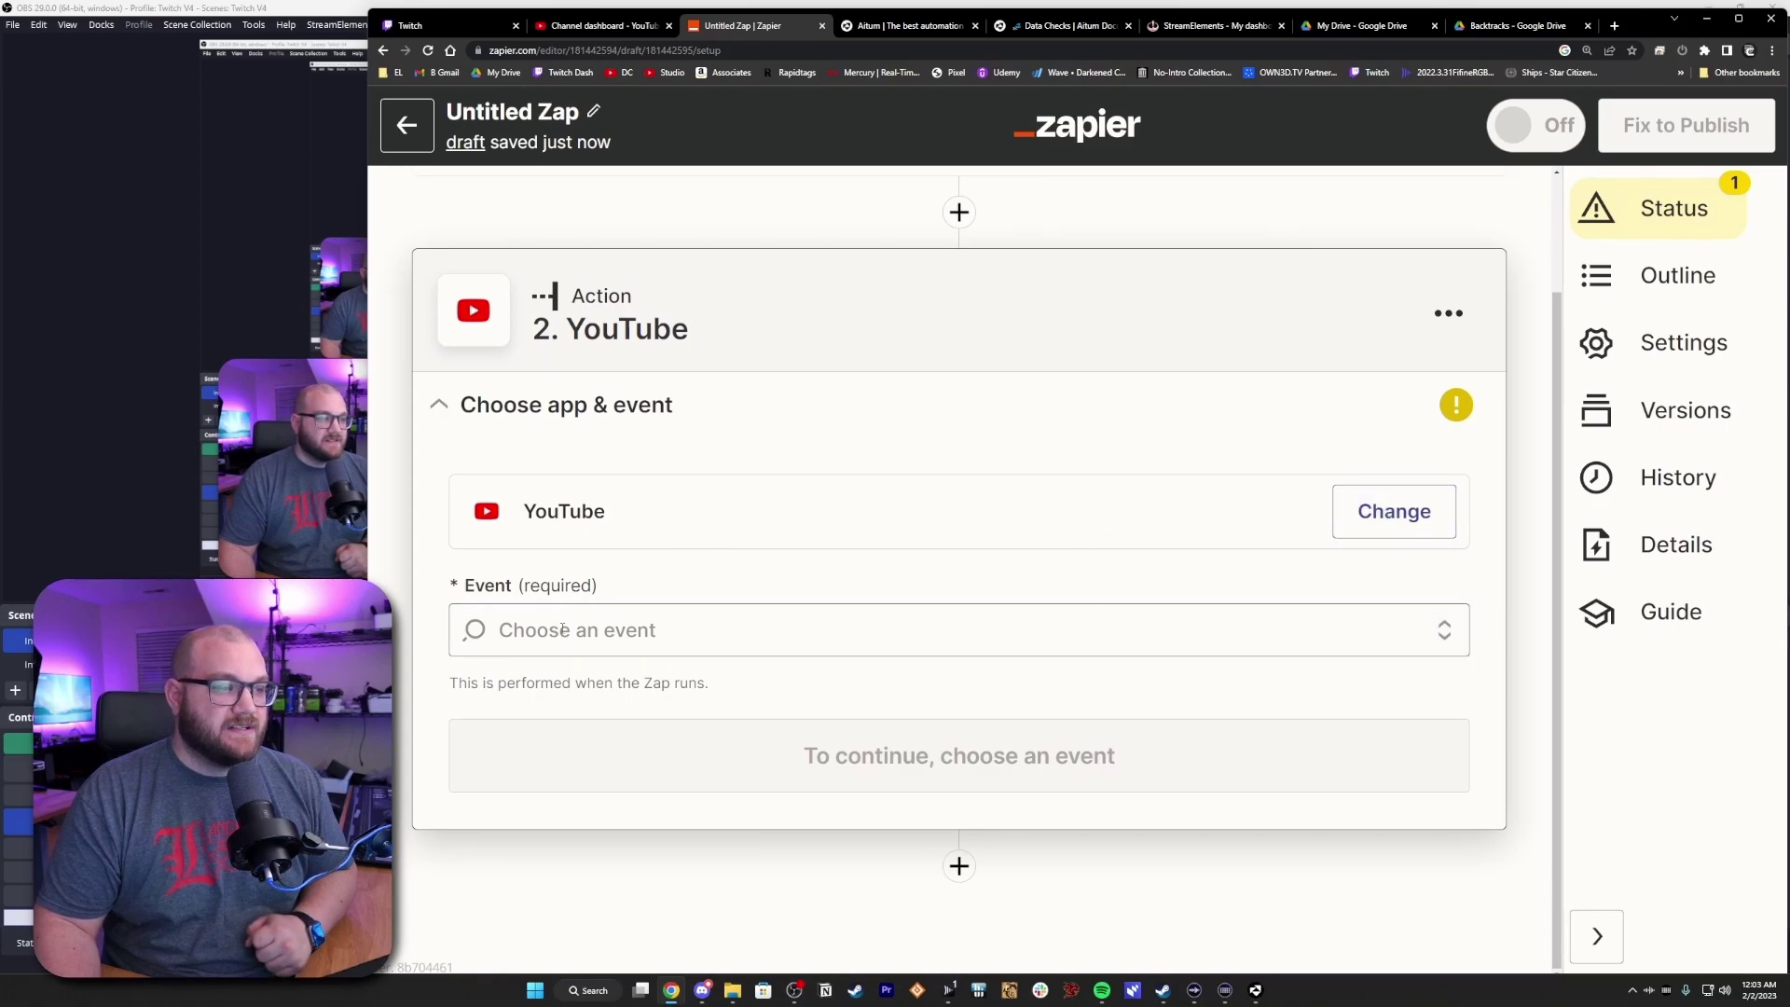
left_click(580, 630)
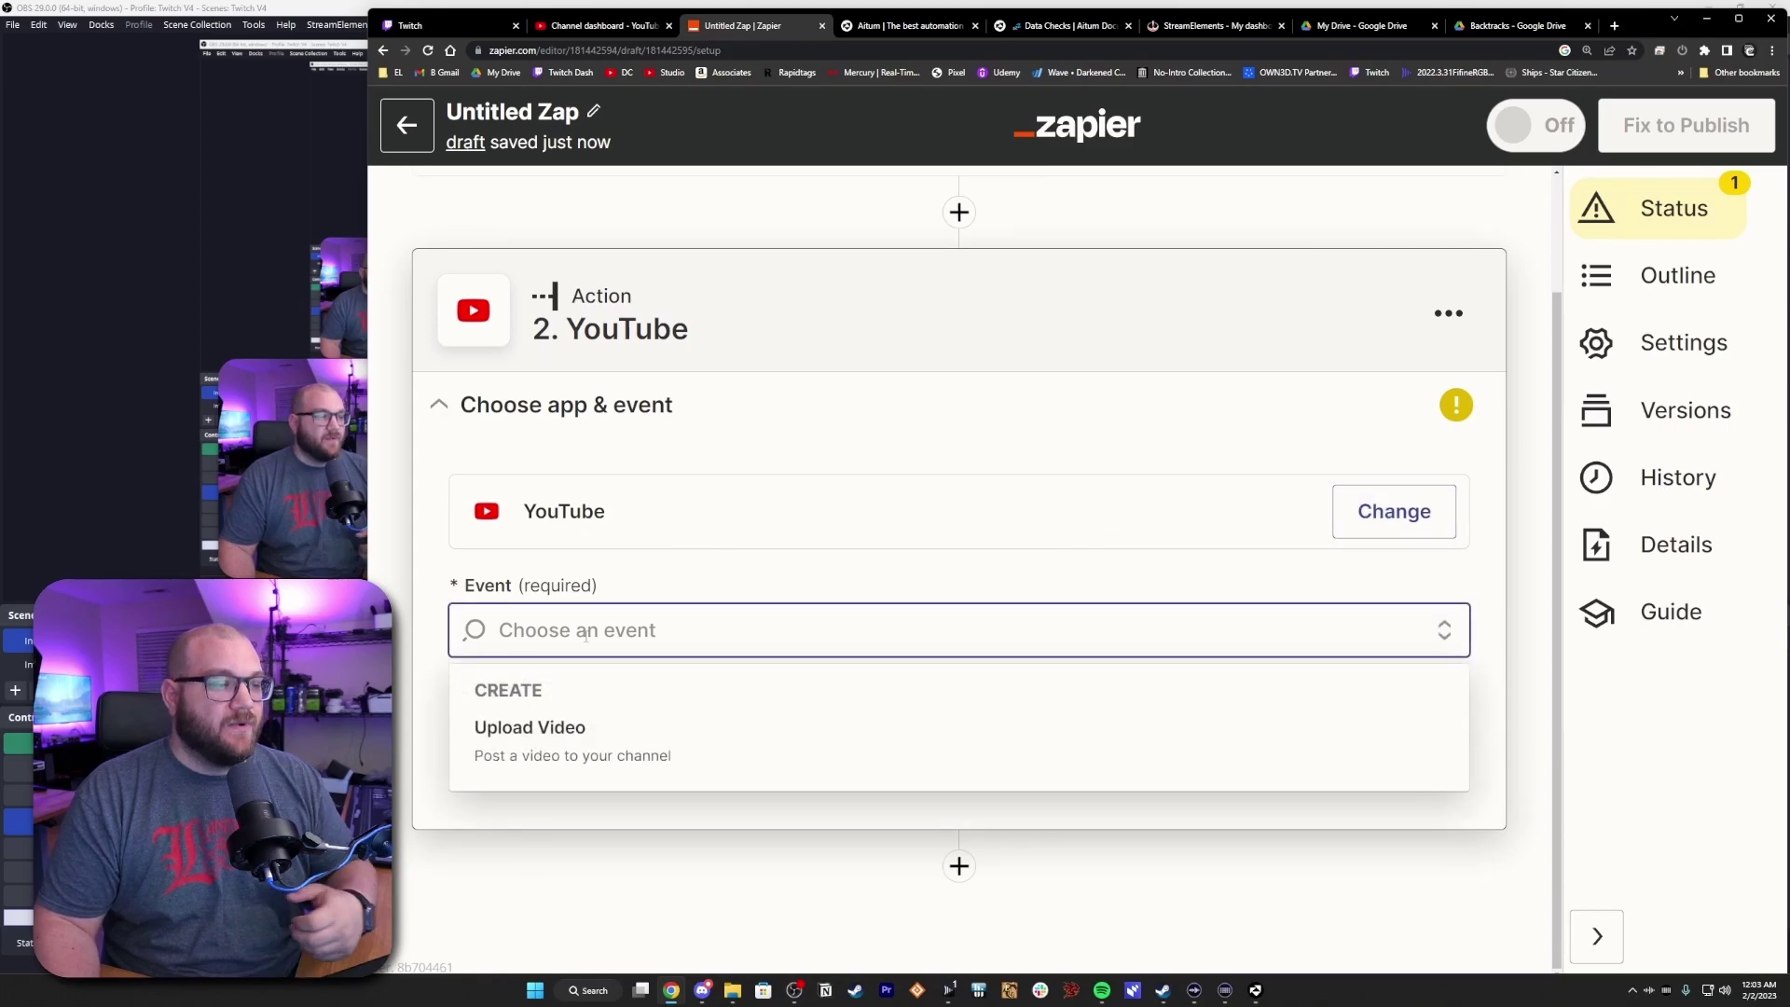
left_click(553, 741)
left_click(958, 689)
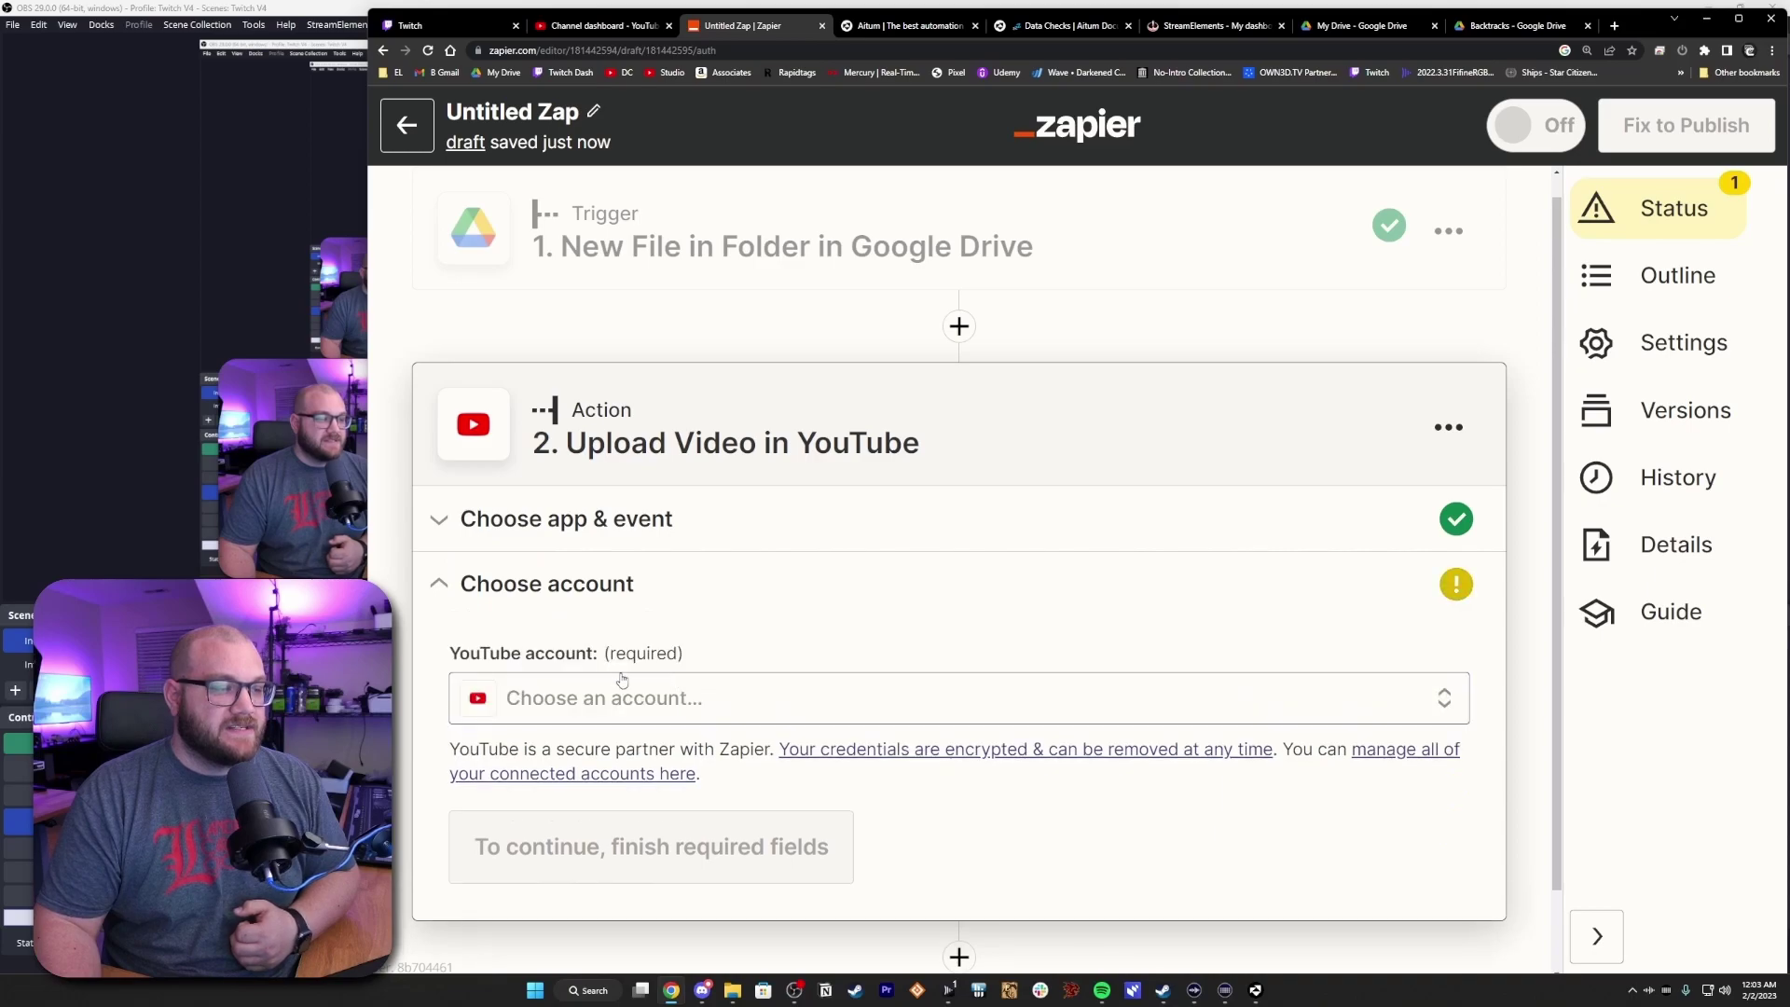
scroll(767, 622, "down", 1)
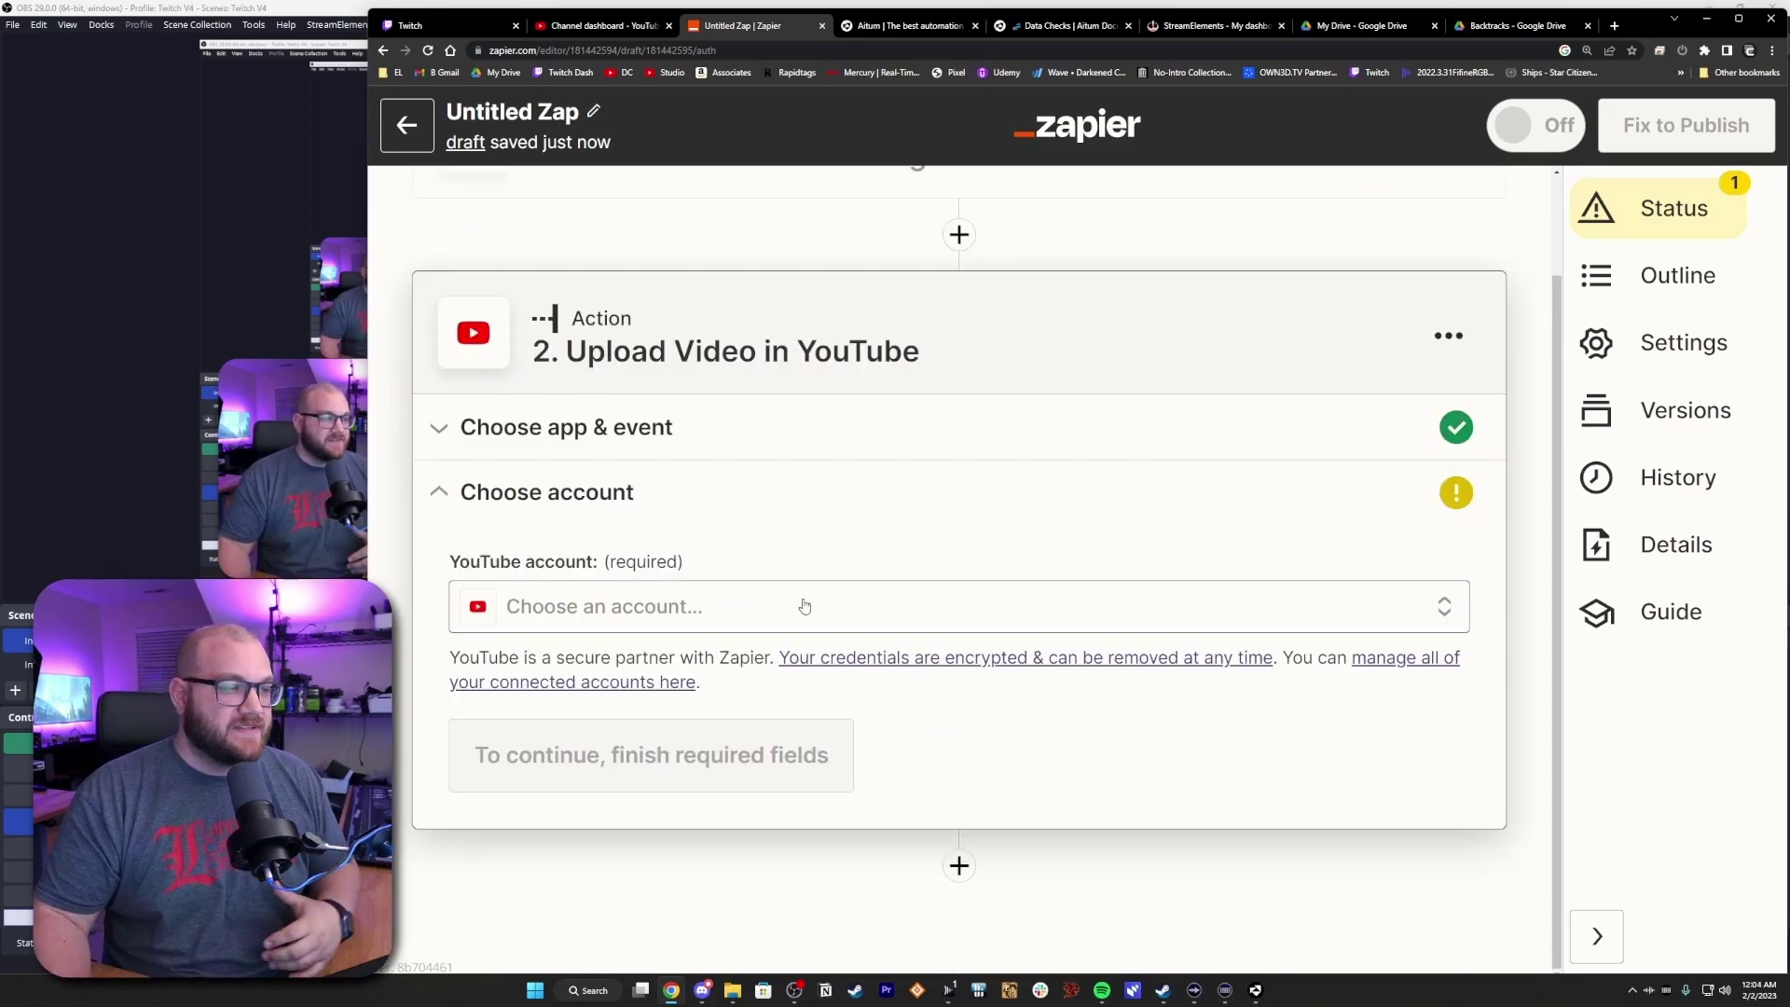
left_click(805, 605)
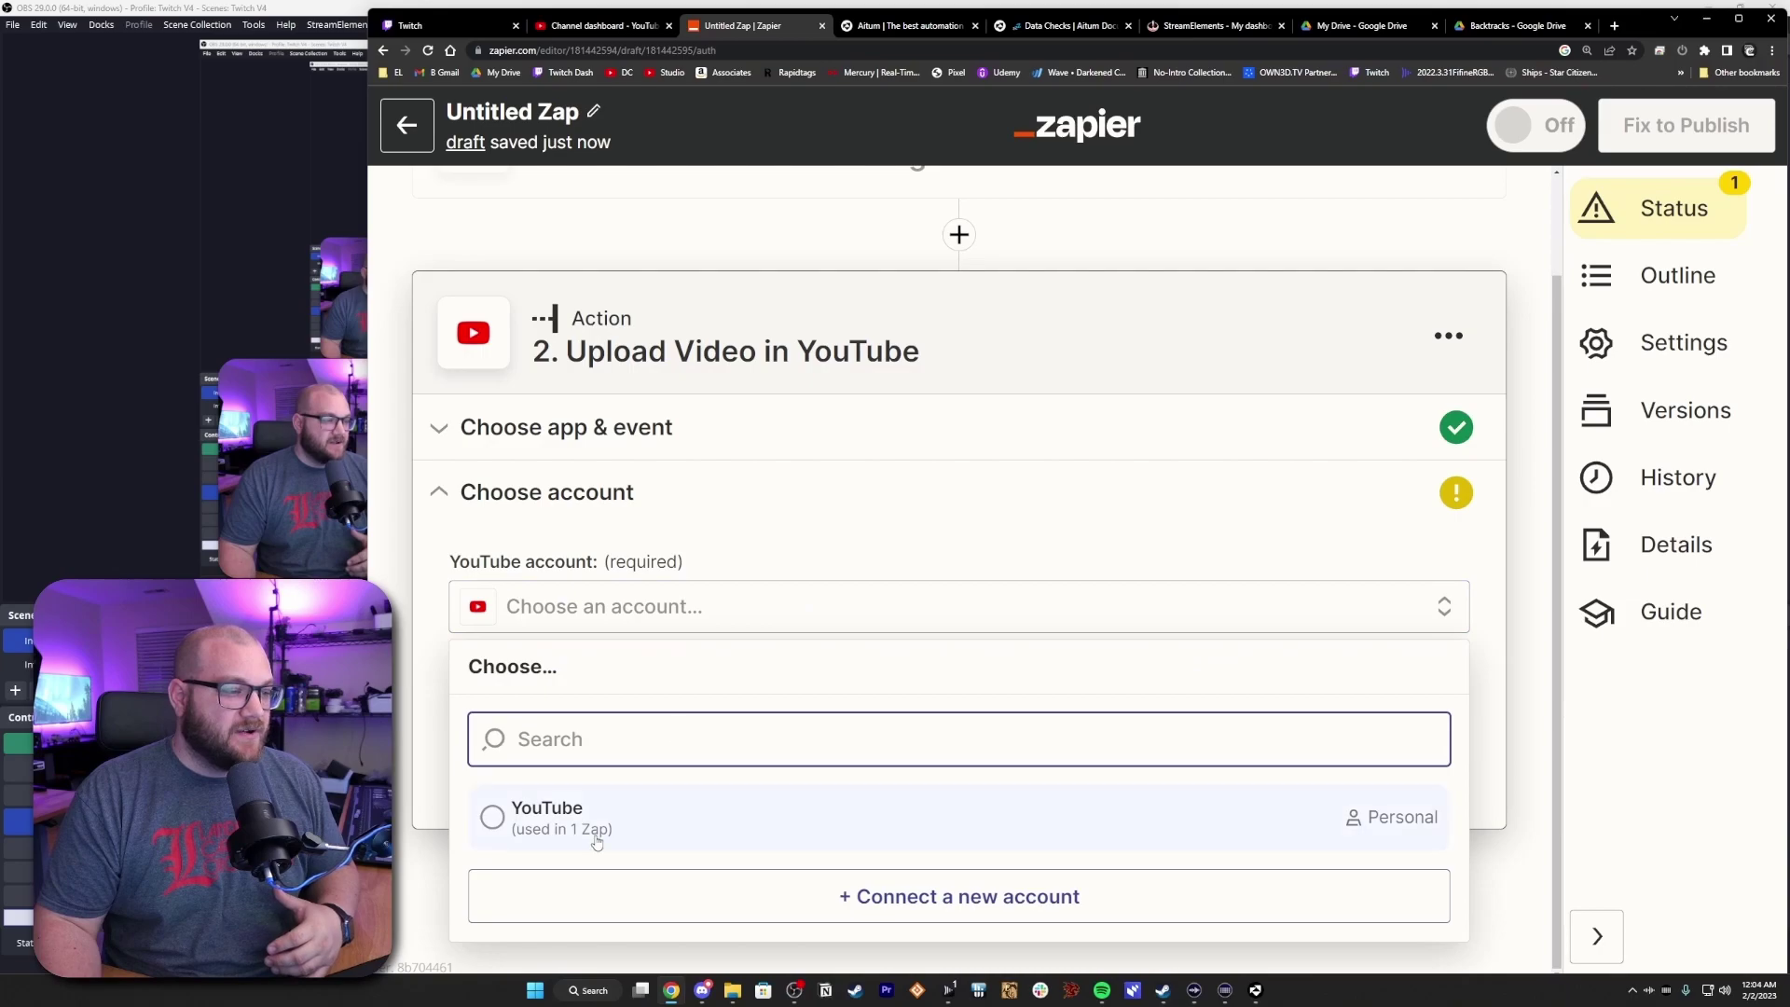
left_click(492, 819)
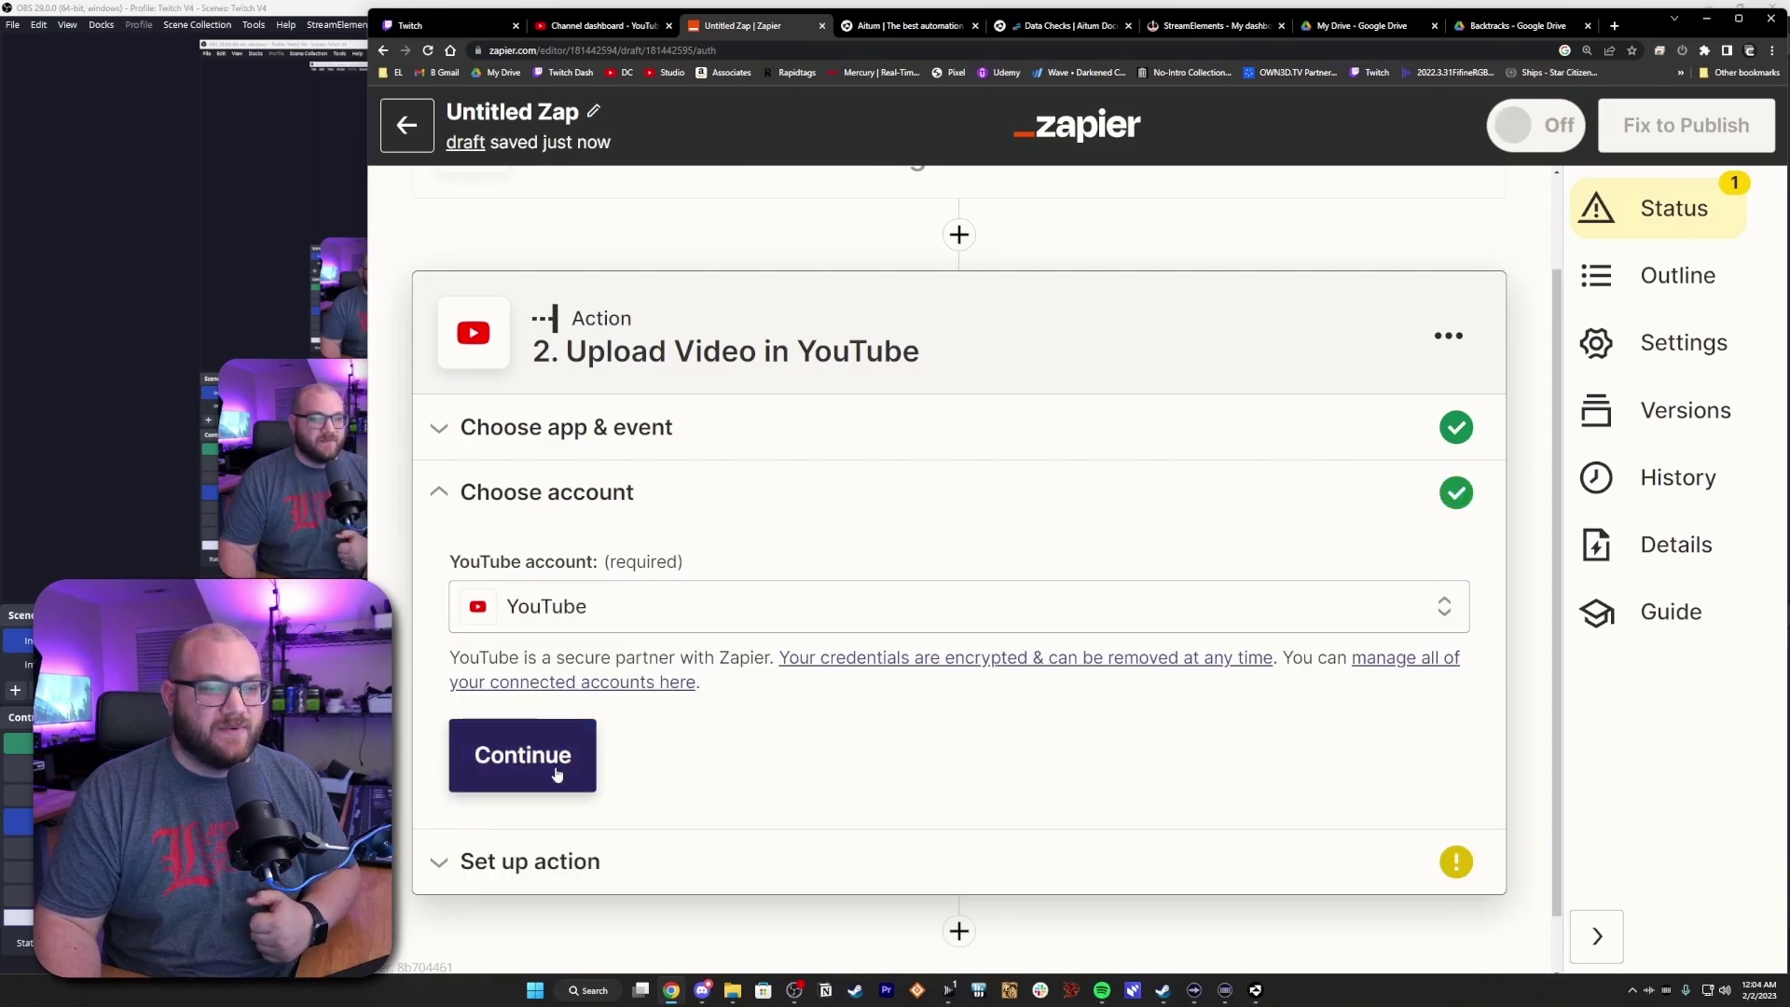
left_click(556, 773)
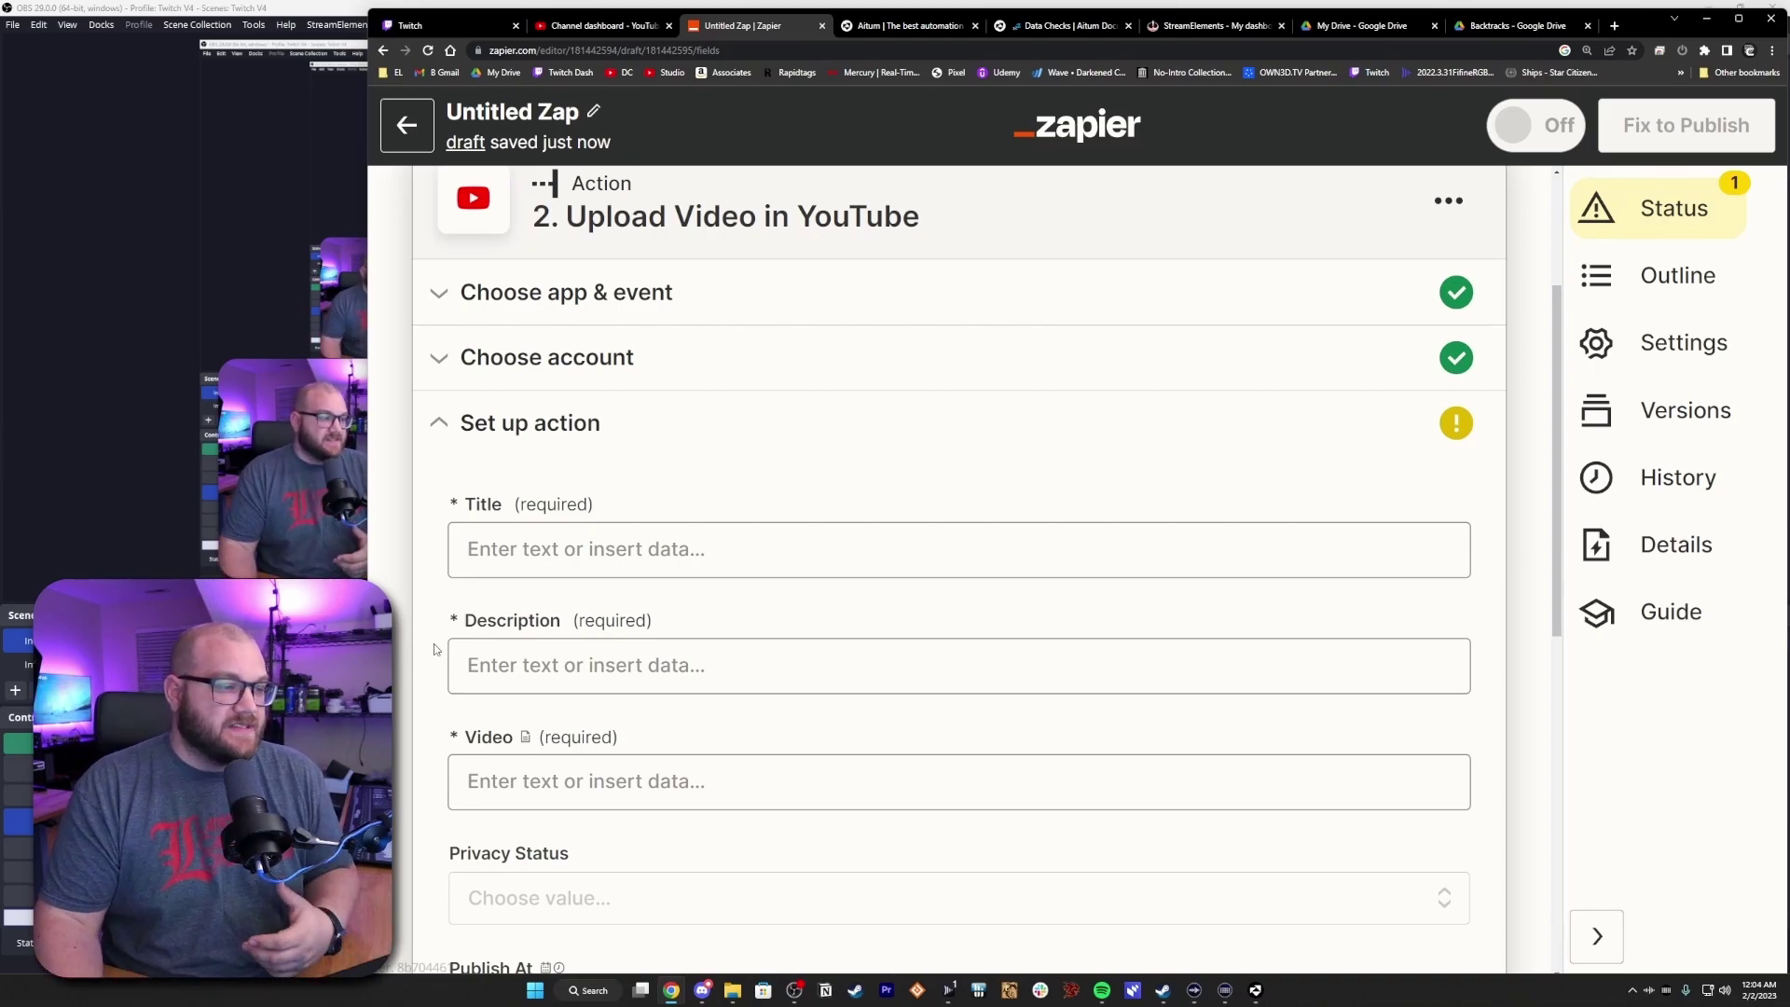
scroll(957, 629, "down", 2)
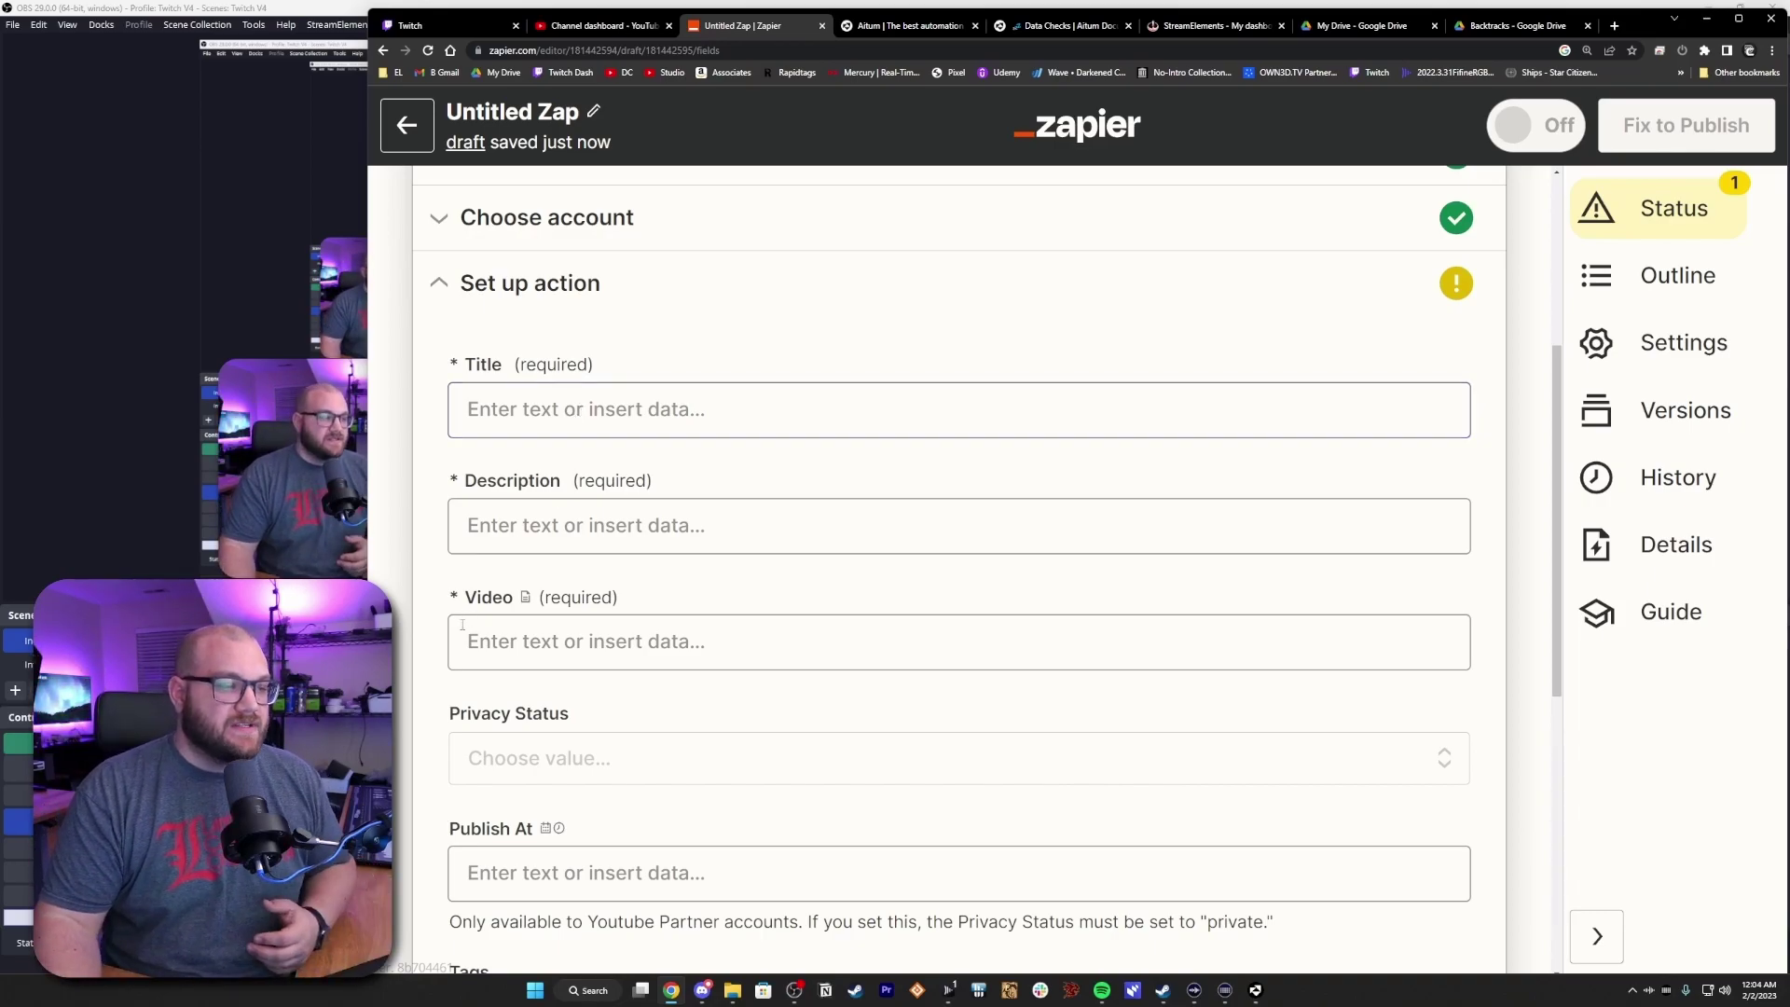
scroll(559, 489, "down", 2)
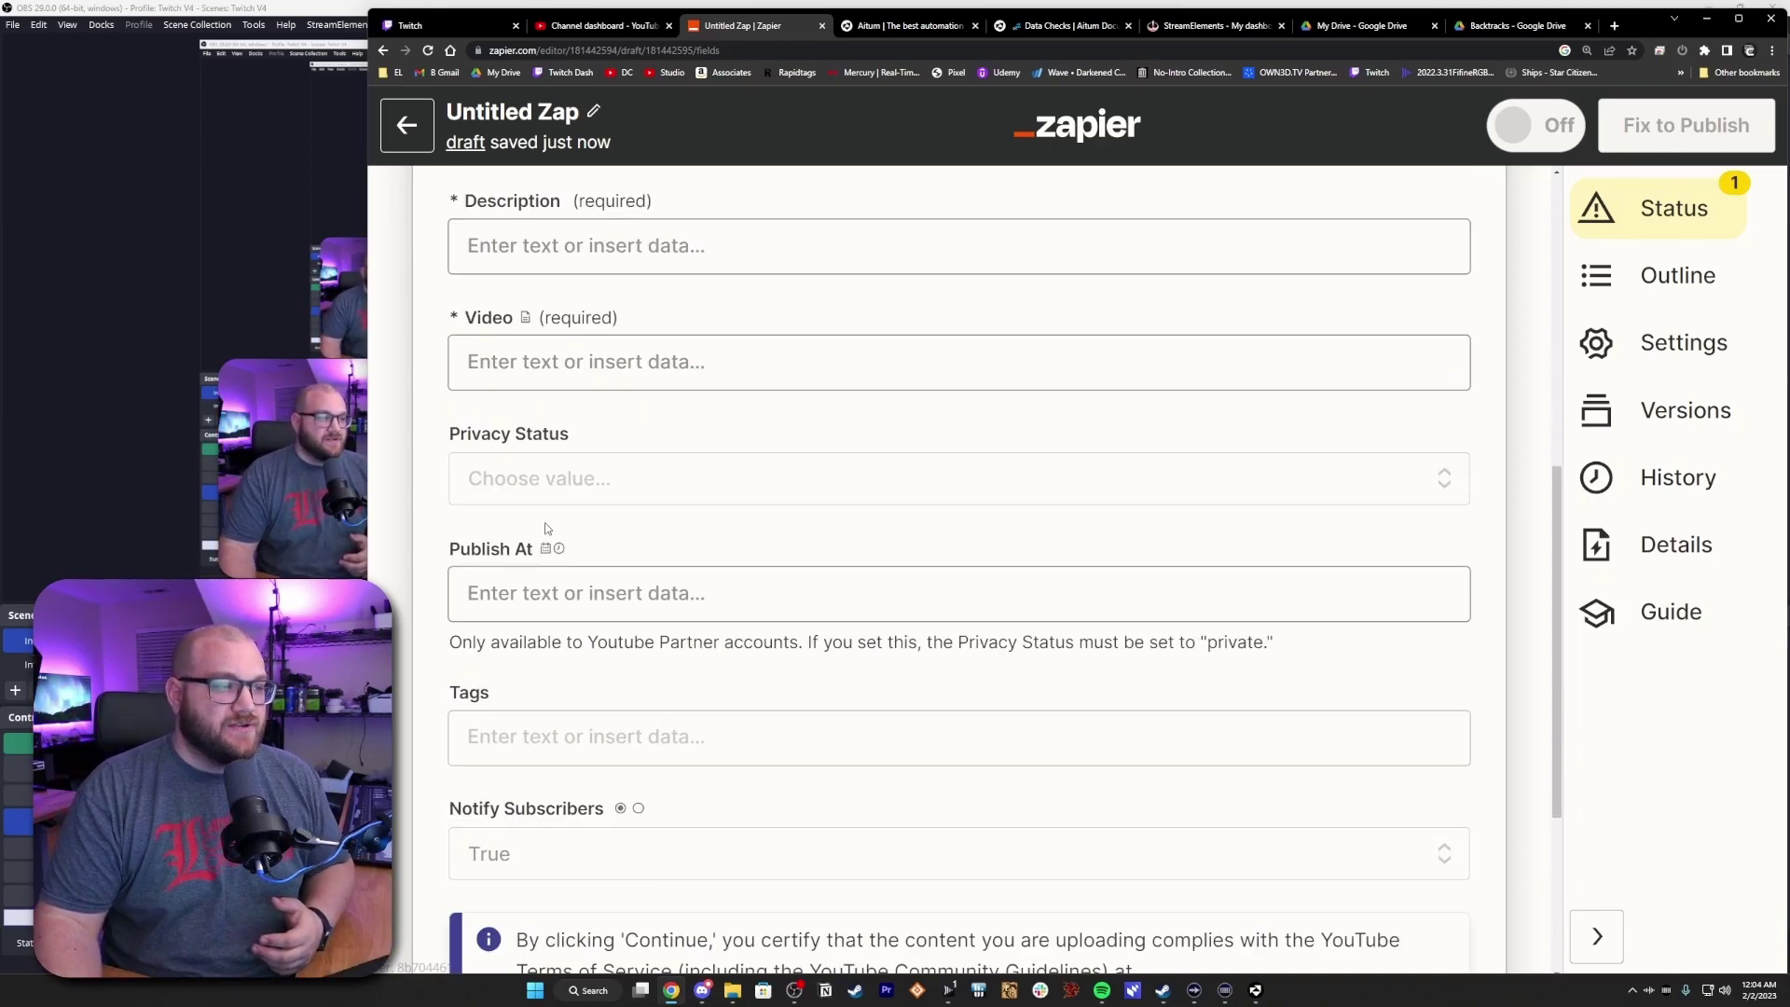
Step: Leave privacy unchanged, set Notify Subscribers to False, and return to the Zaps list
left_click(669, 476)
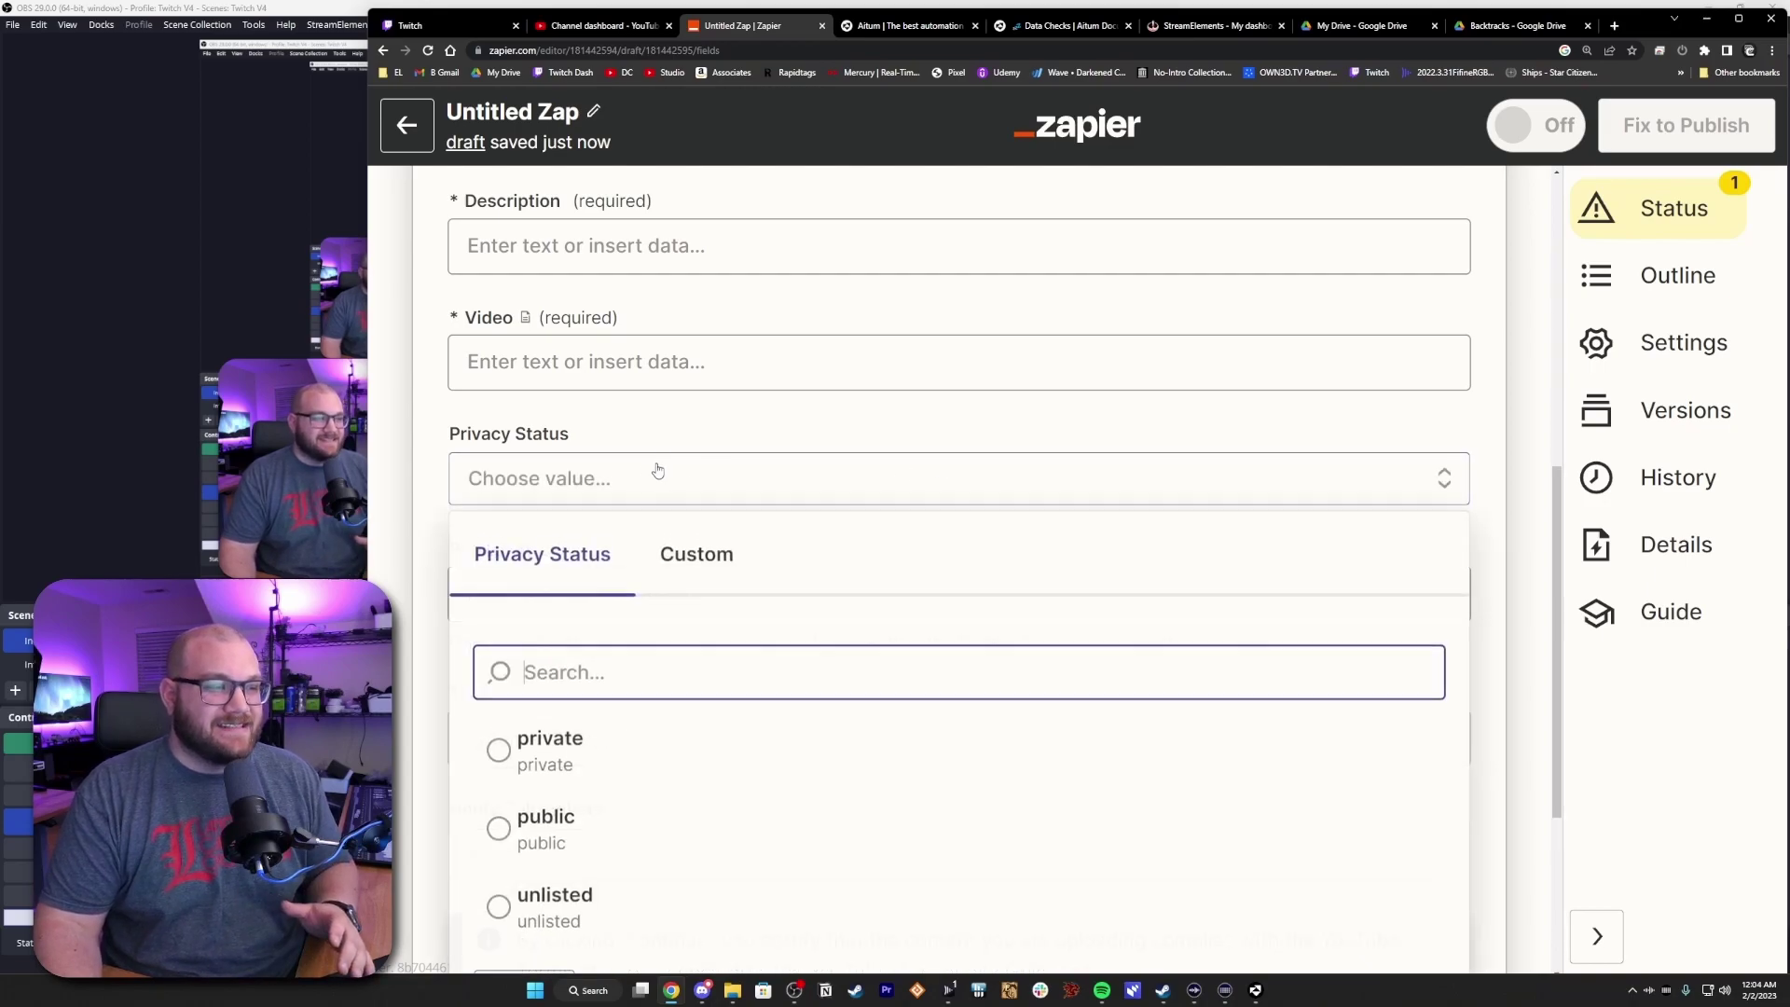
left_click(451, 524)
left_click(557, 594)
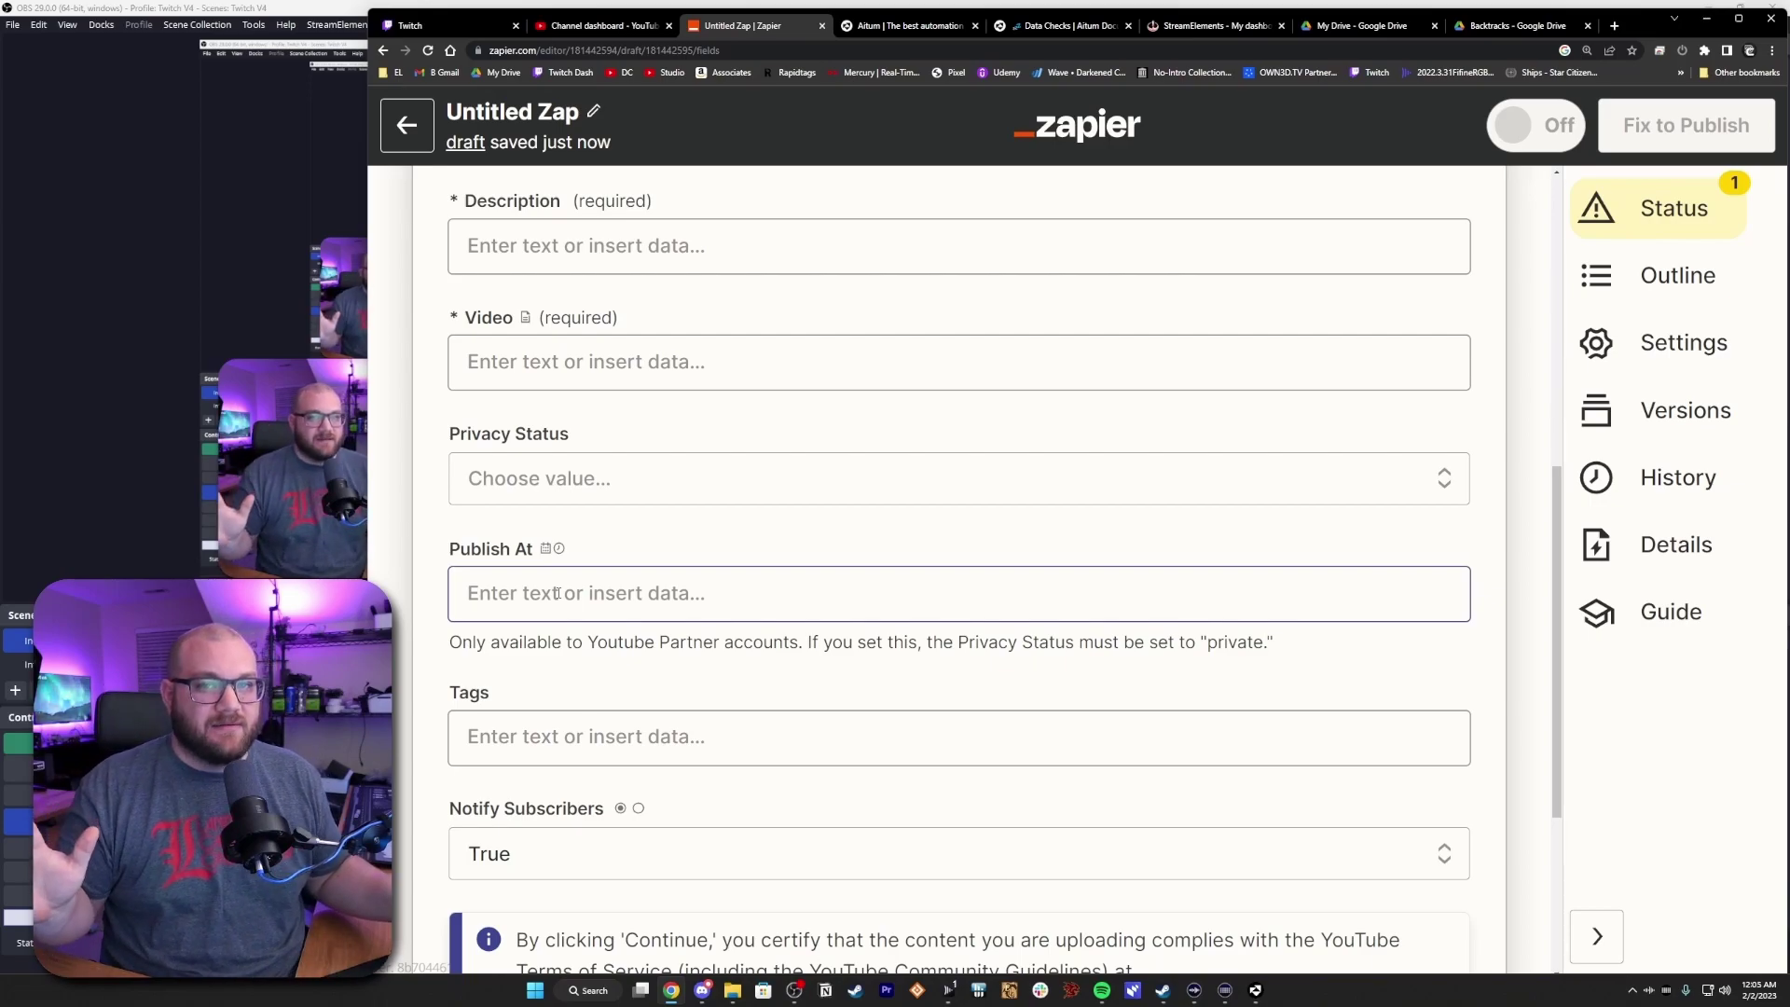
scroll(547, 663, "down", 2)
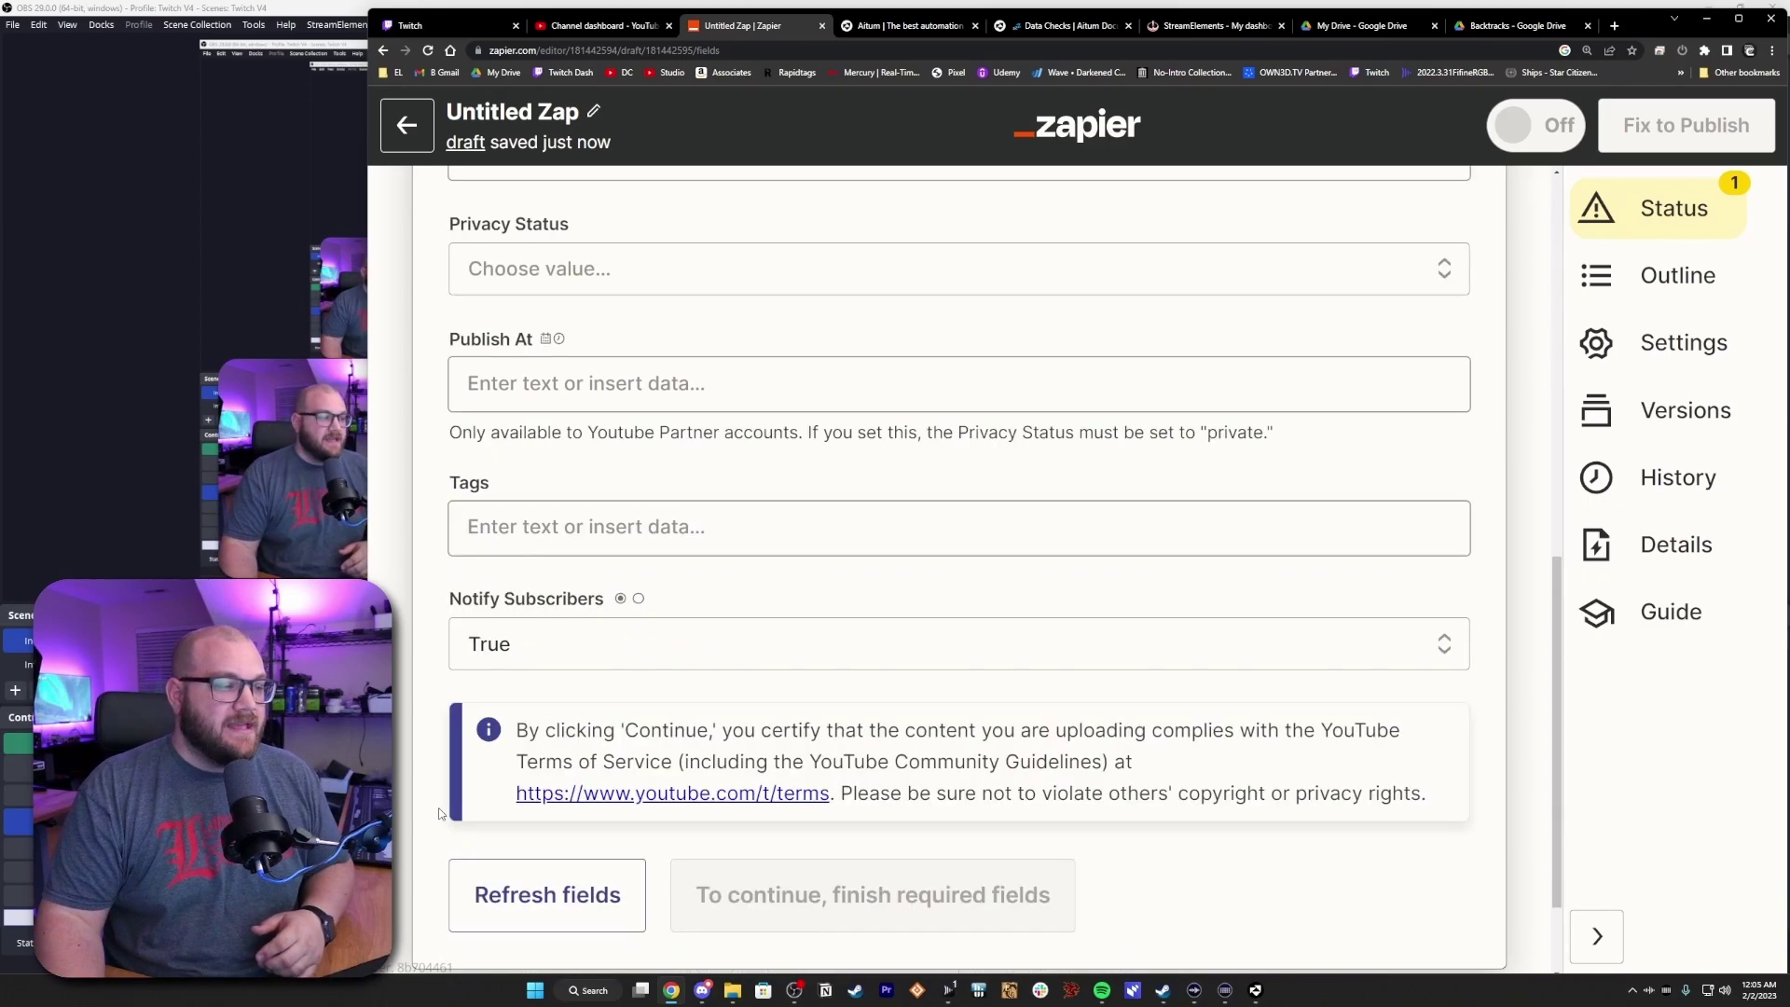
left_click(532, 652)
scroll(532, 657, "down", 1)
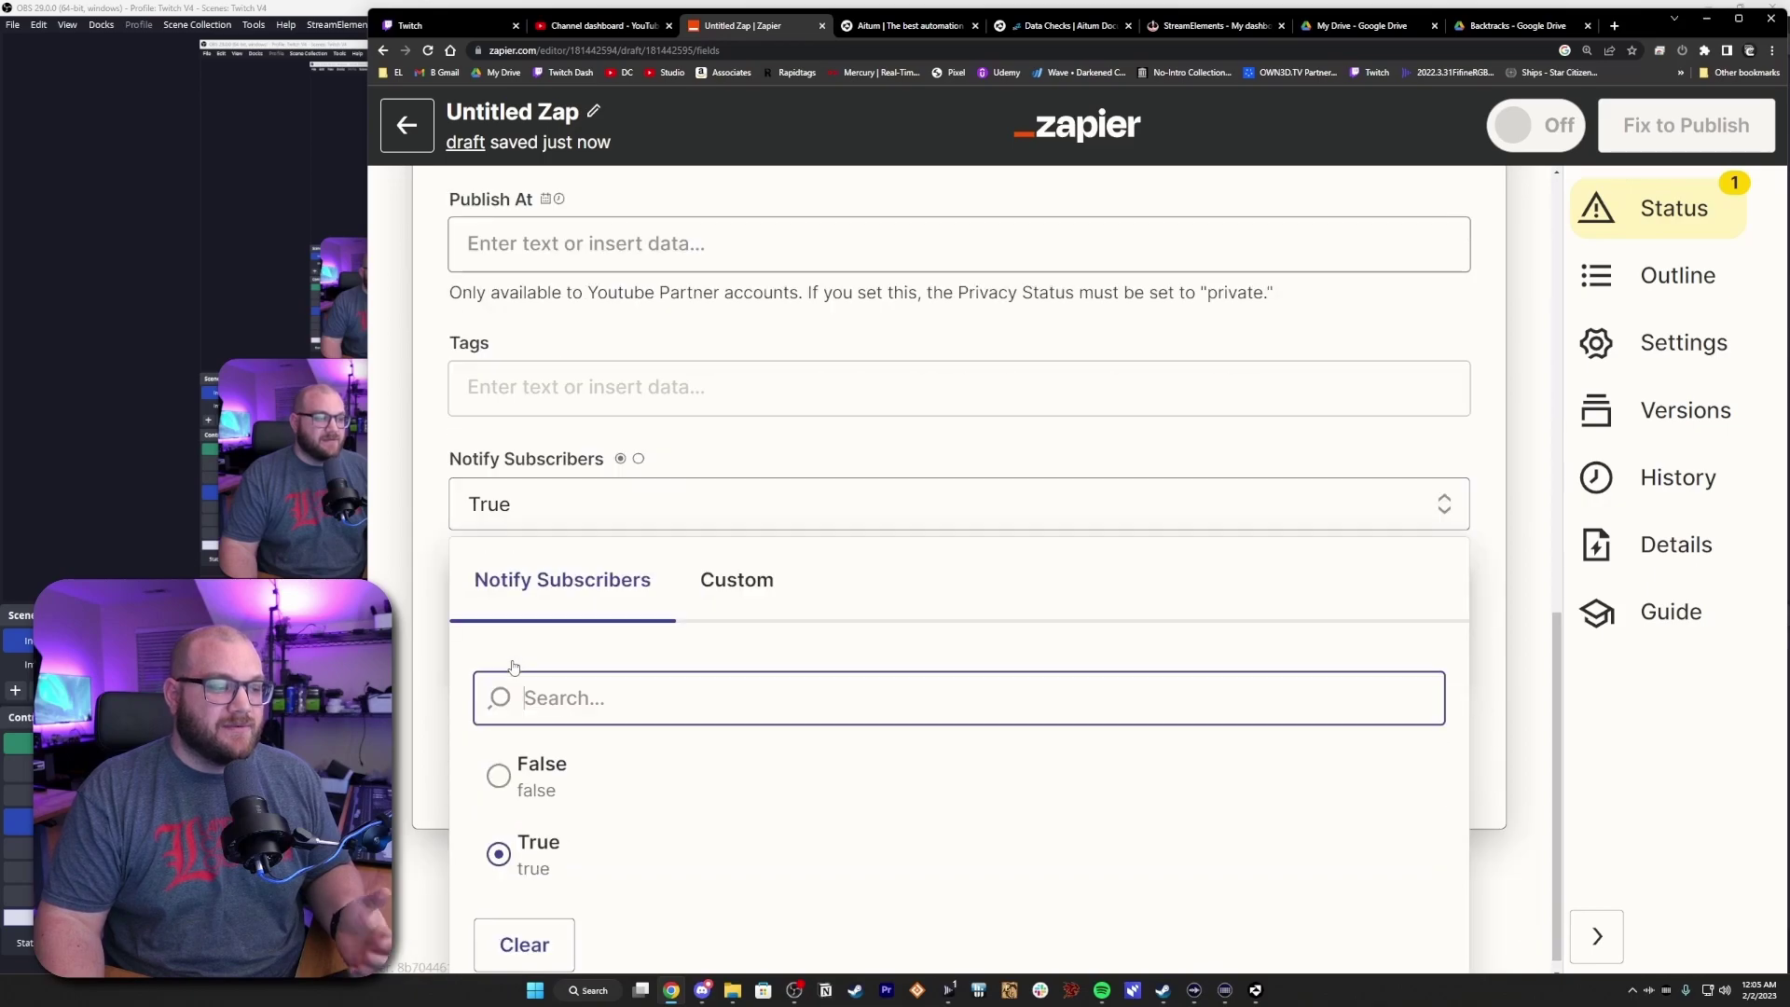
left_click(530, 792)
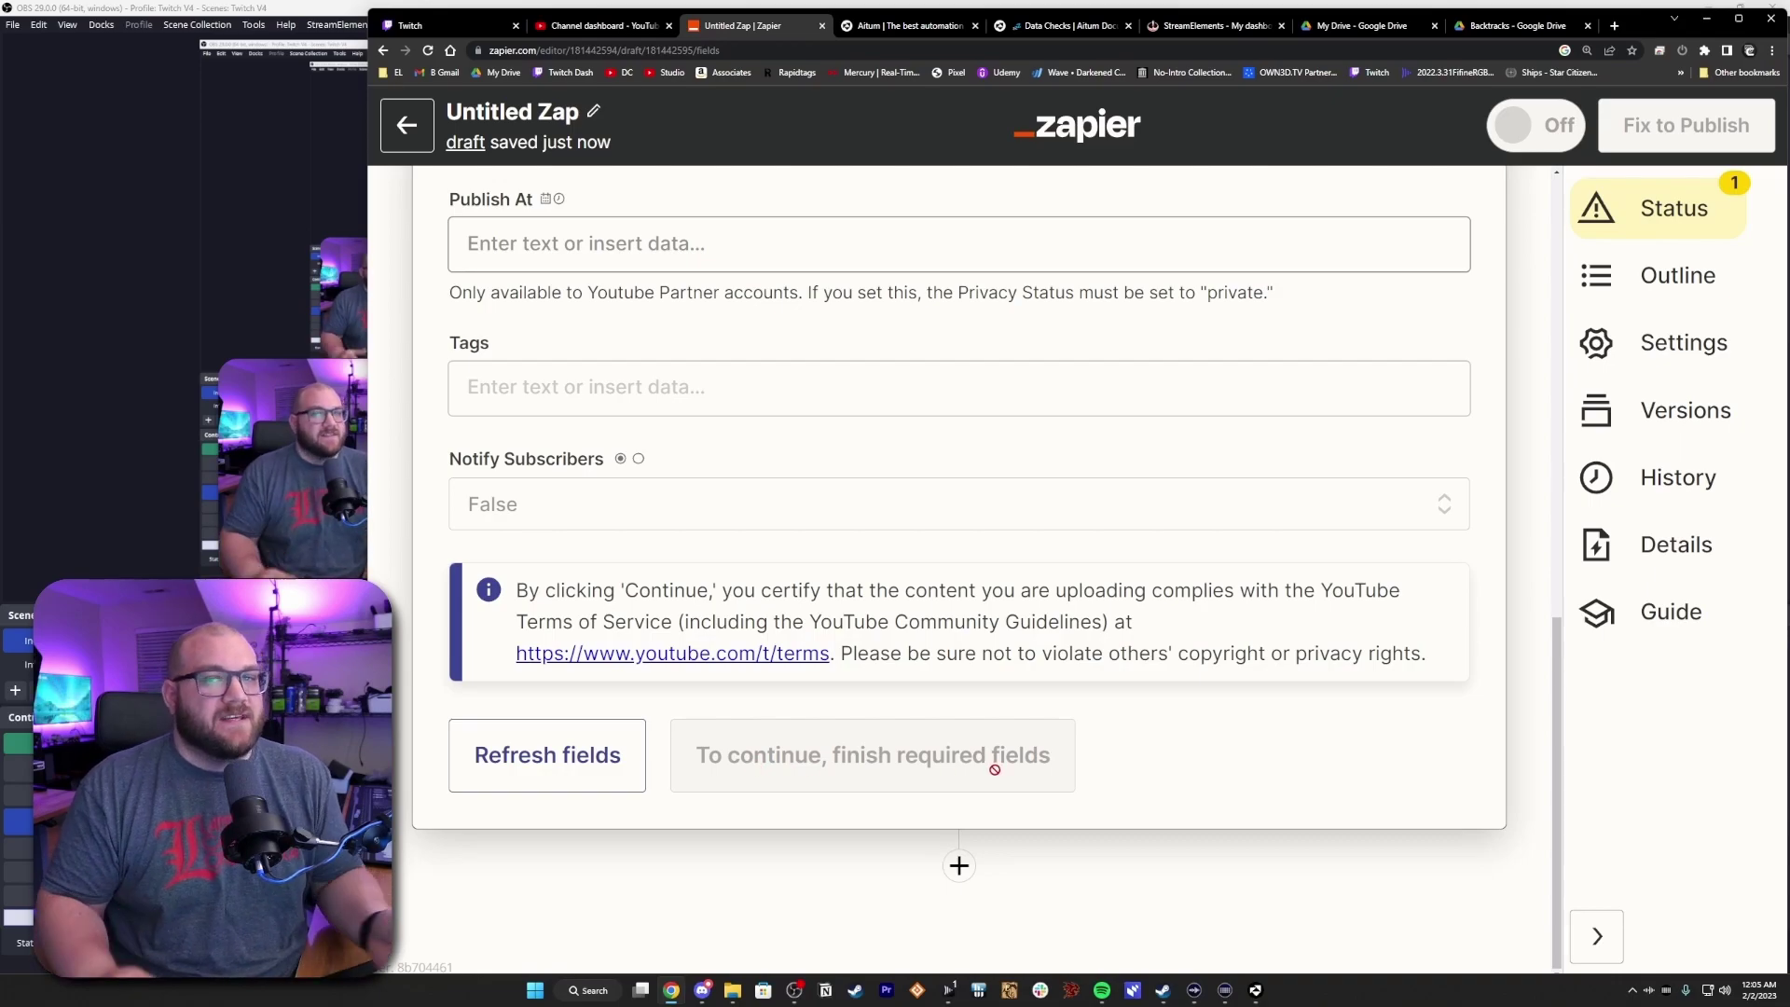
key("alt+Left")
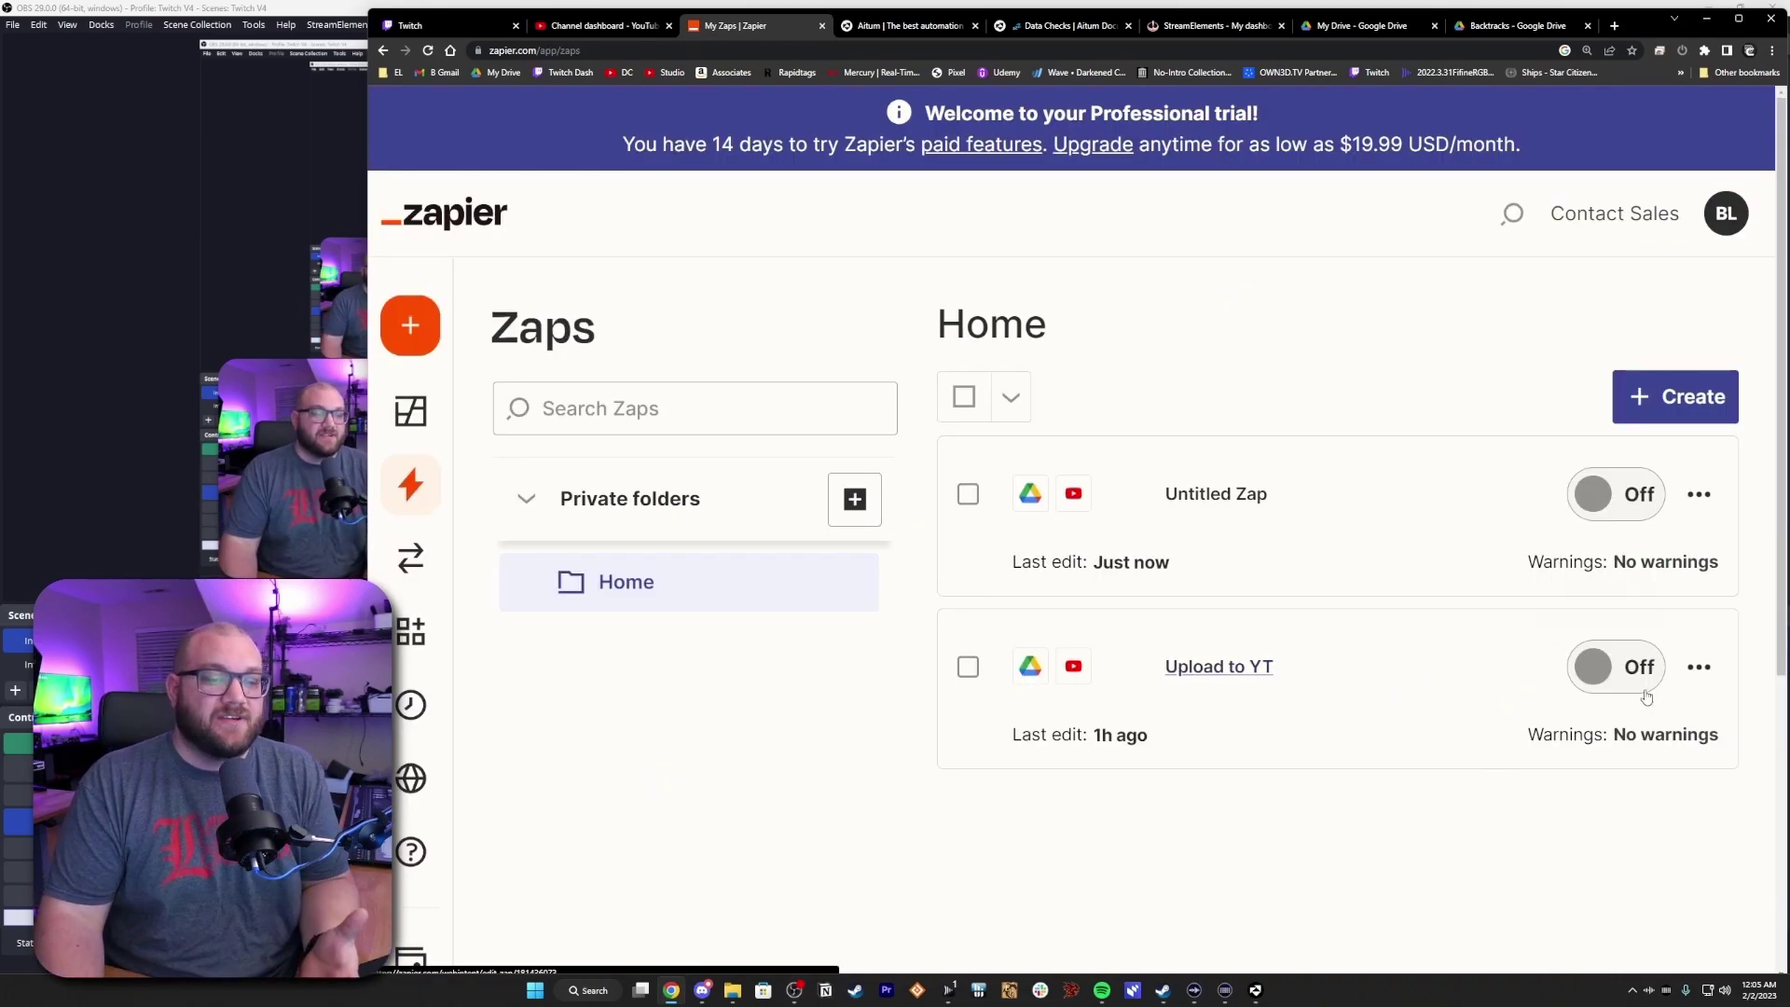
Step: Switch the Upload to YT zap to On
left_click(1594, 667)
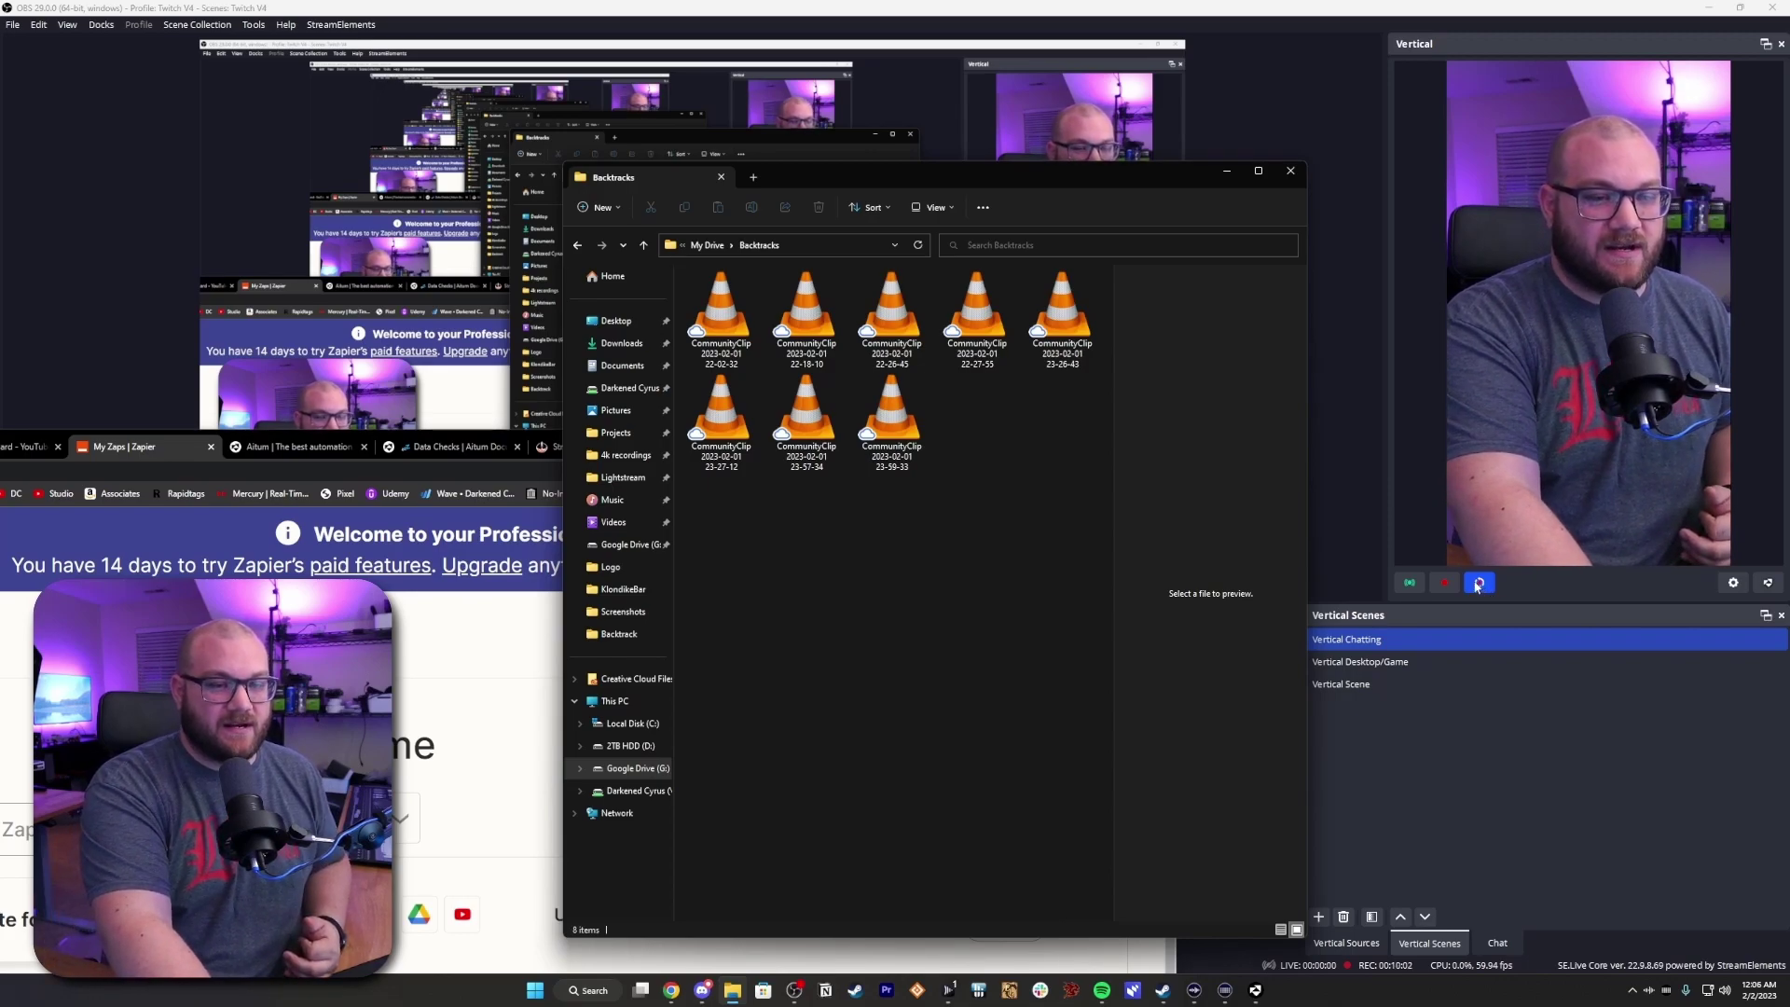
Step: Save a vertical backtrack clip and bring the Drive Backtracks window into view
left_click(1478, 584)
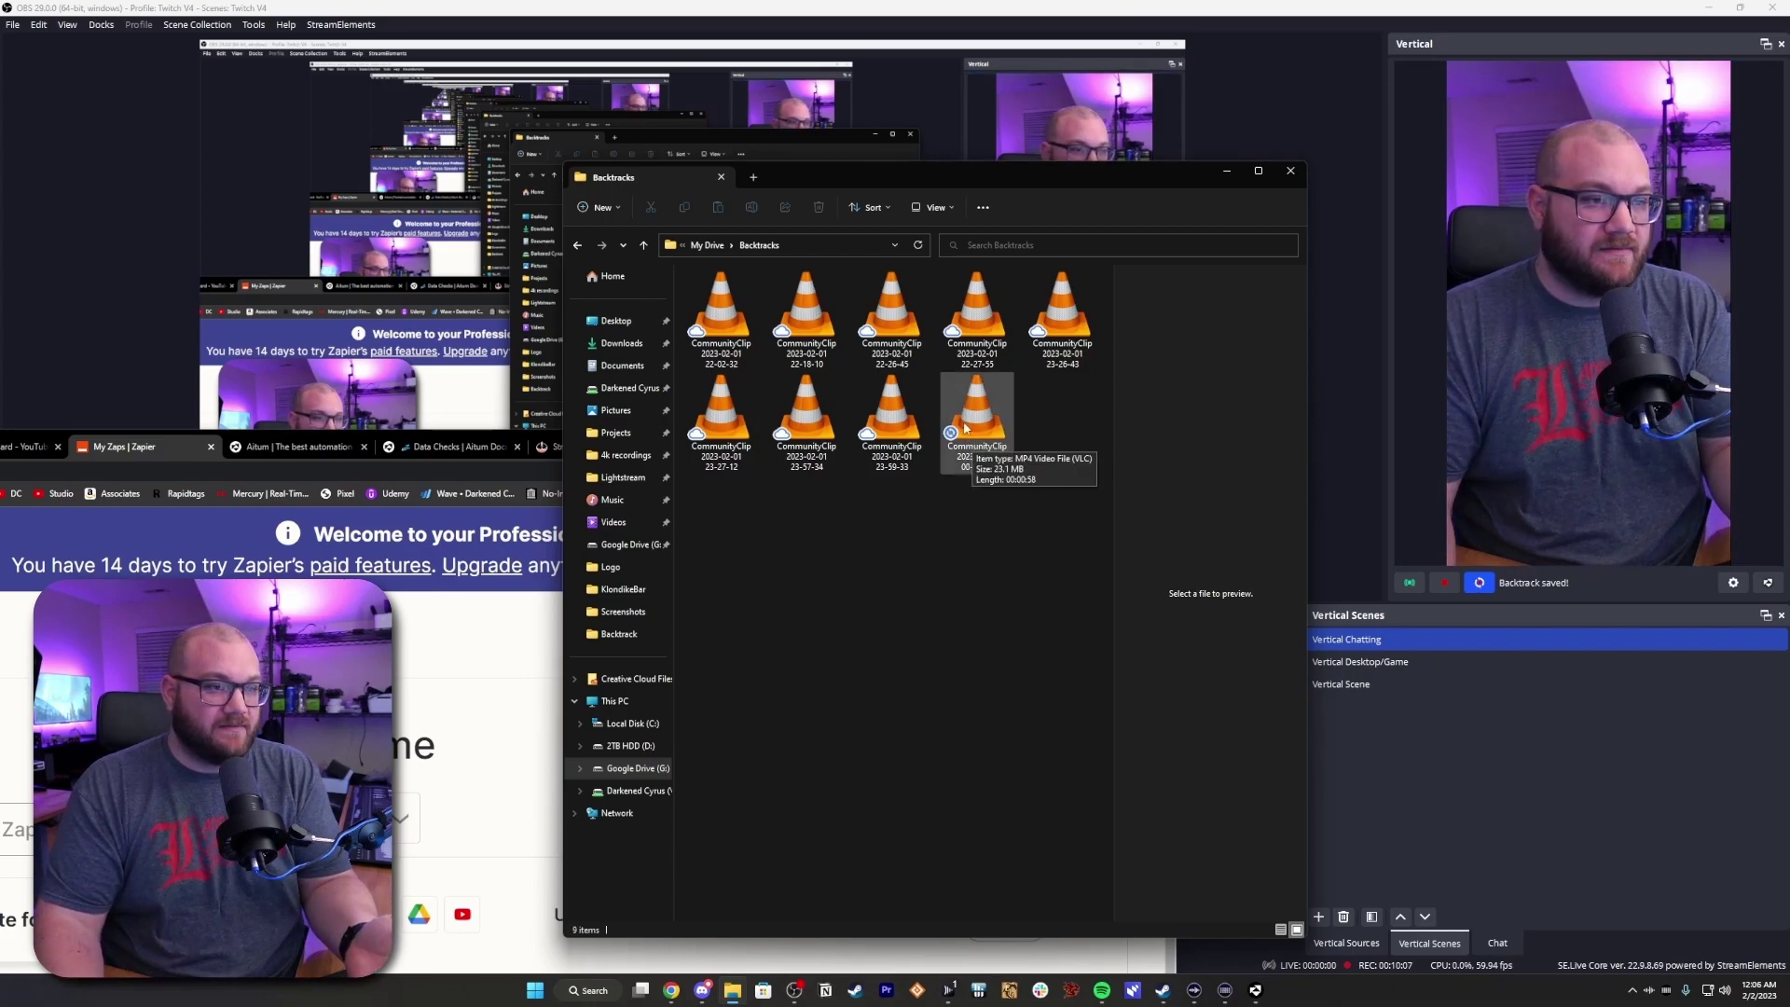
left_click(672, 990)
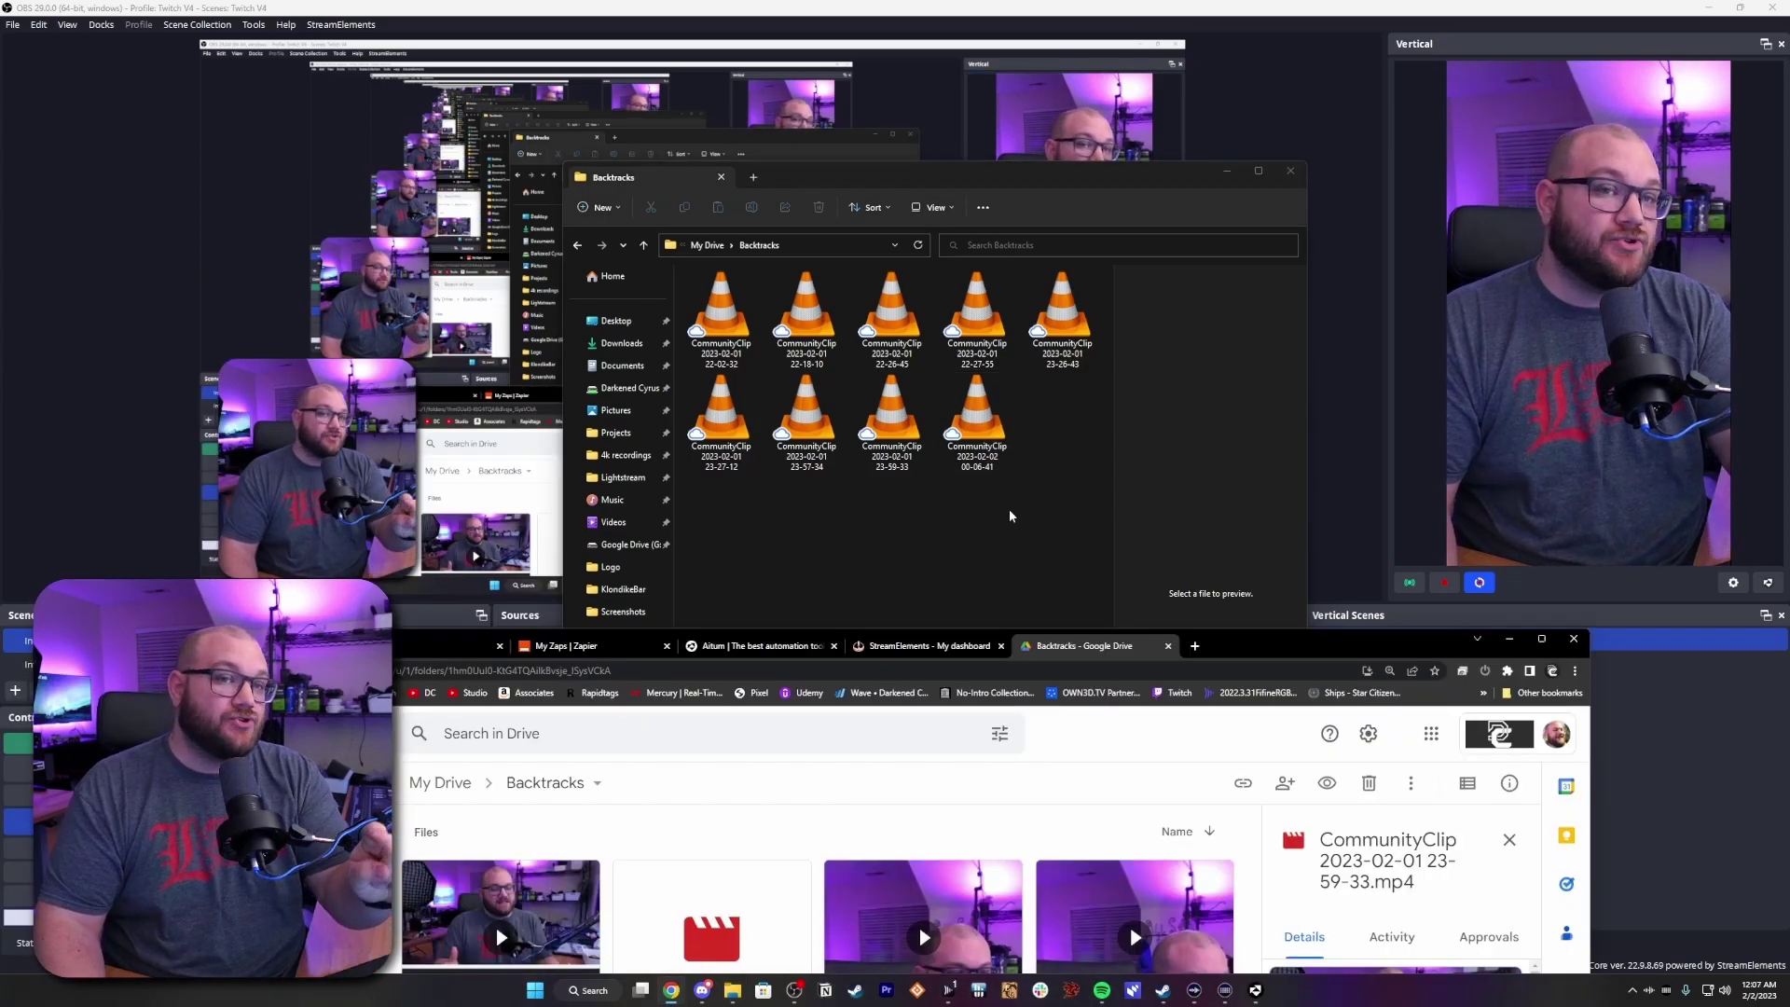
left_click_drag(1267, 637, 1267, 56)
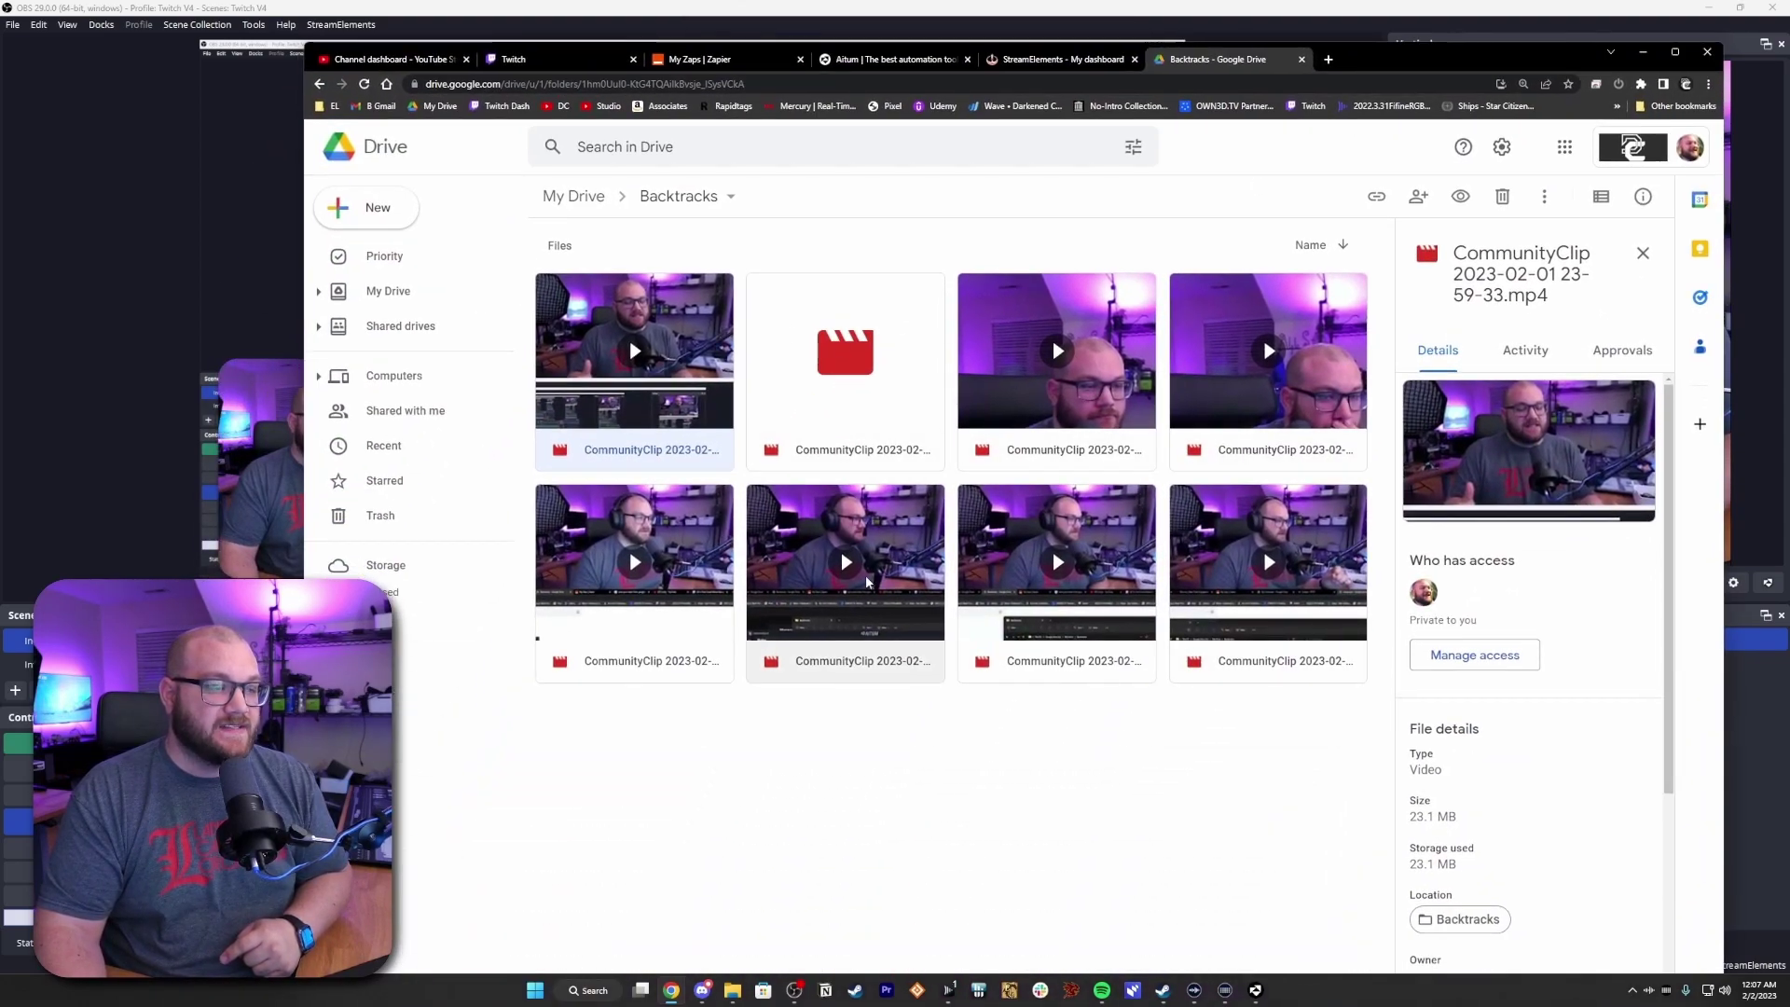
Step: Select the newly synced CommunityClip in Backtracks, then switch to the YouTube Studio tab
left_click(840, 760)
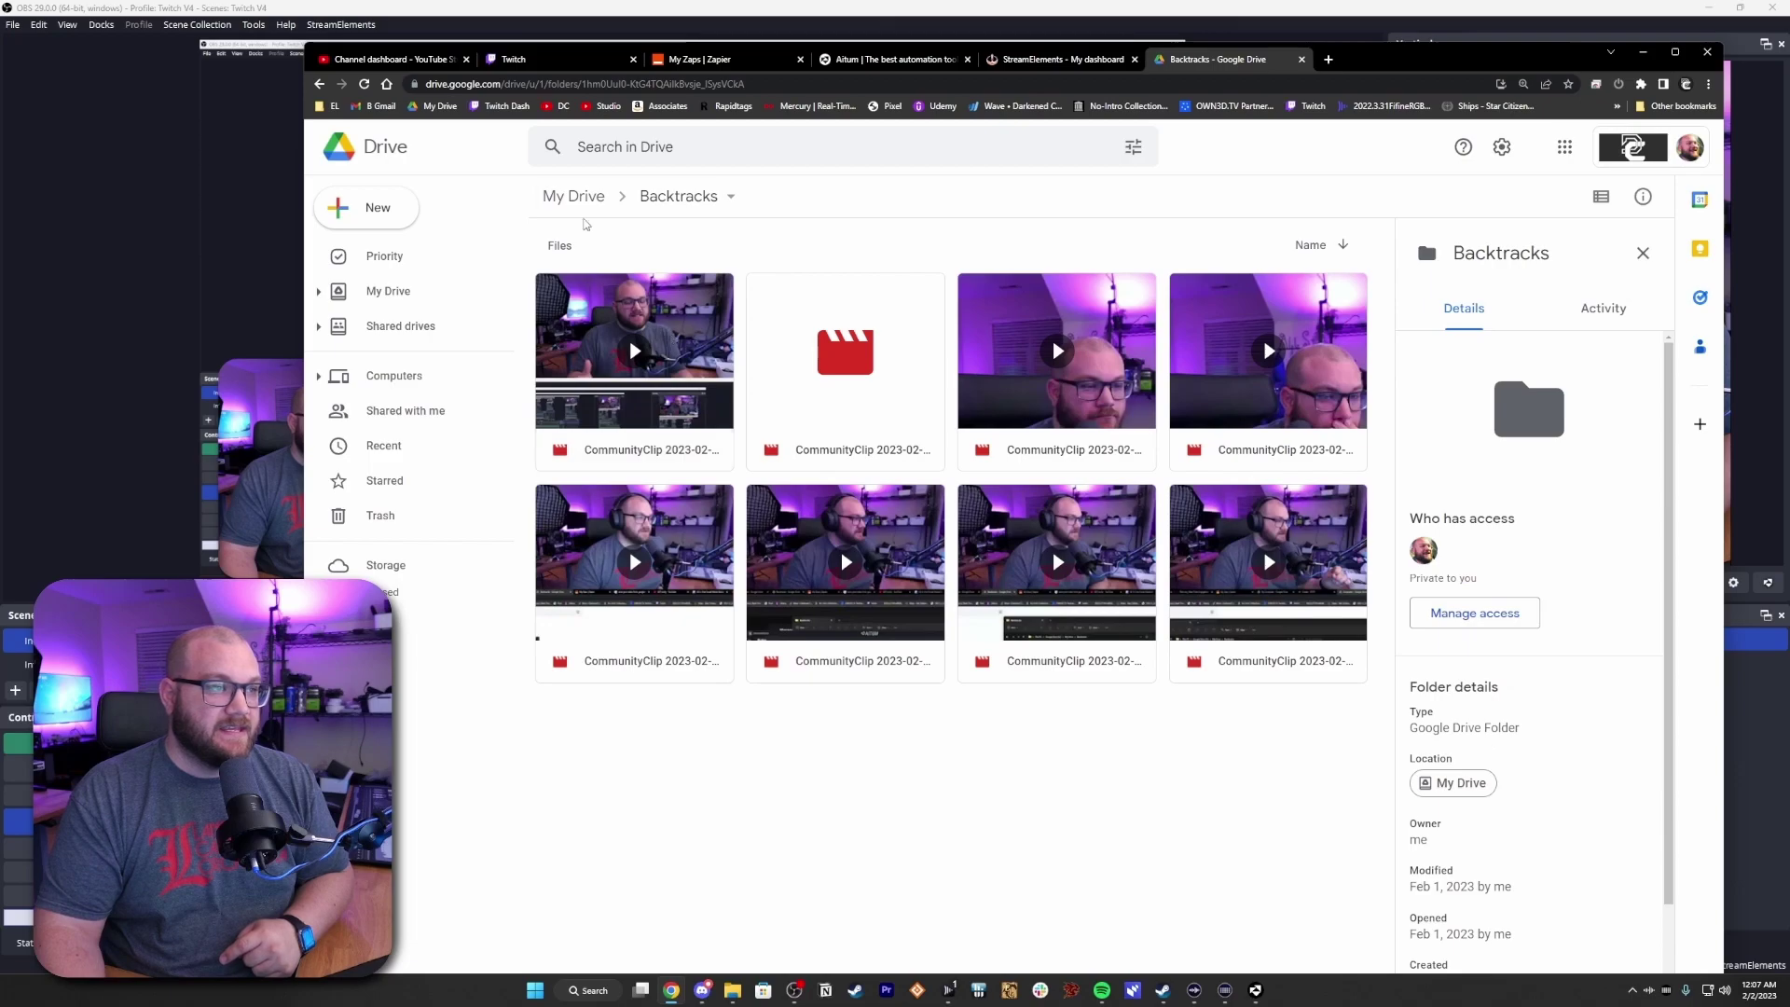
left_click(702, 446)
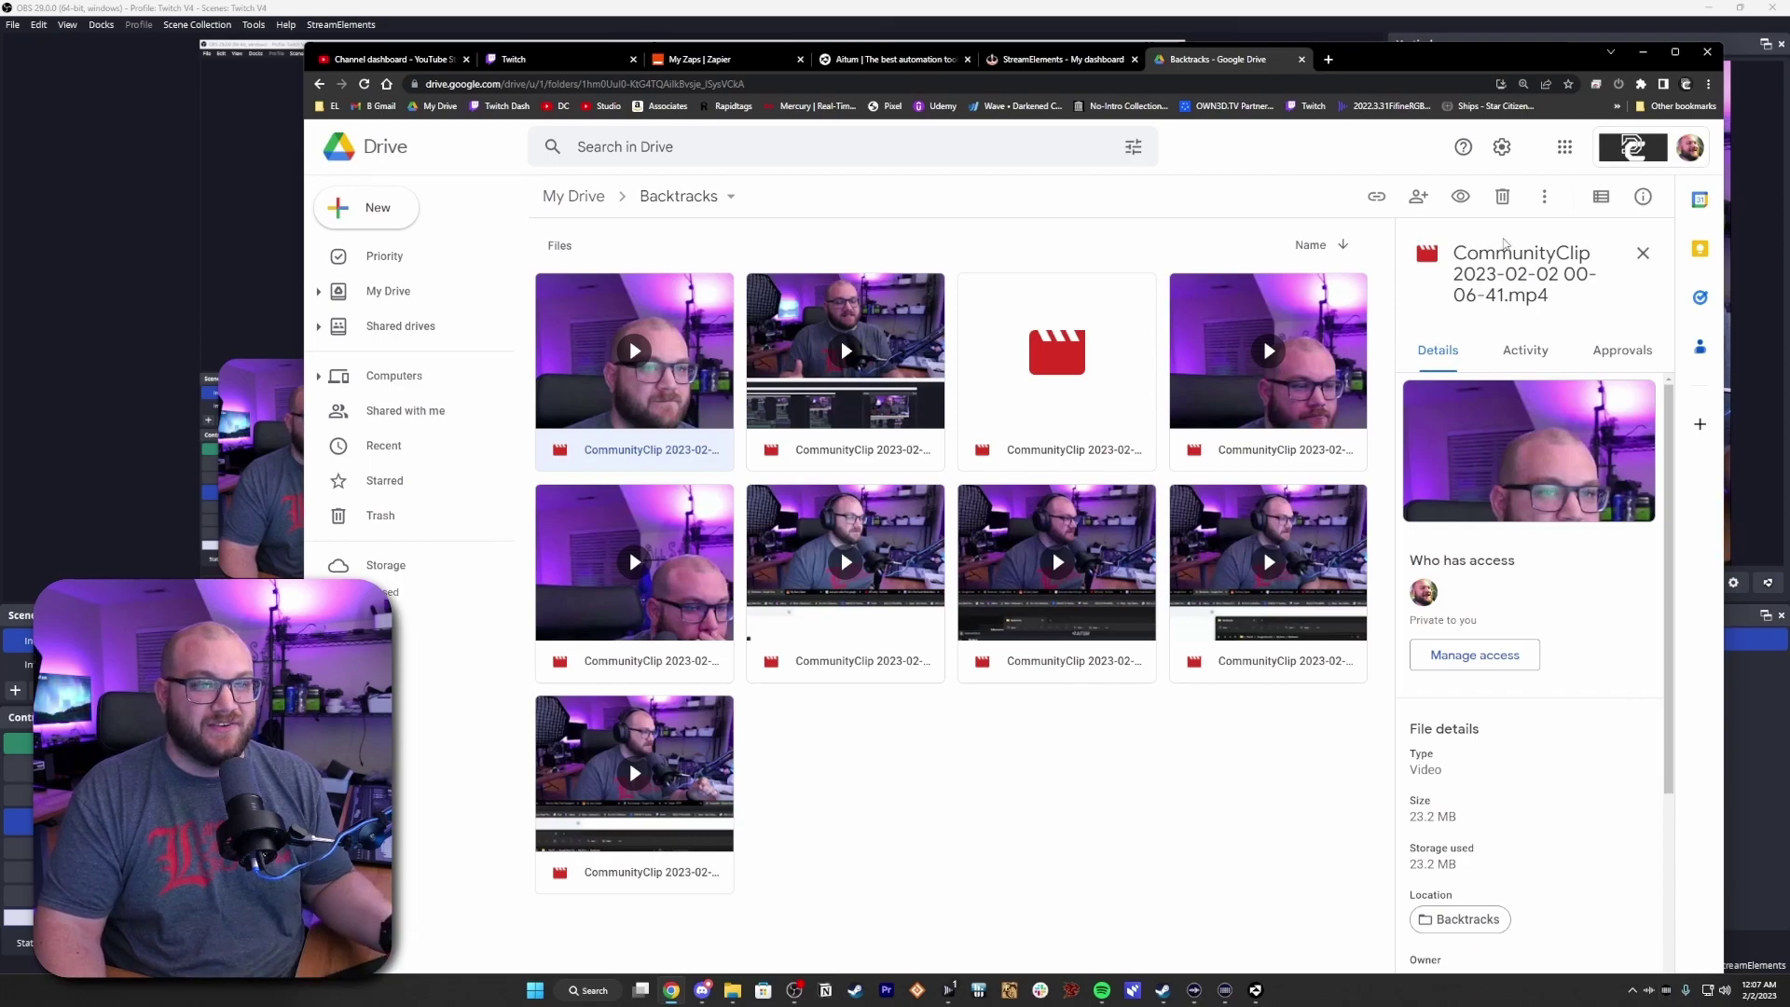
left_click(699, 59)
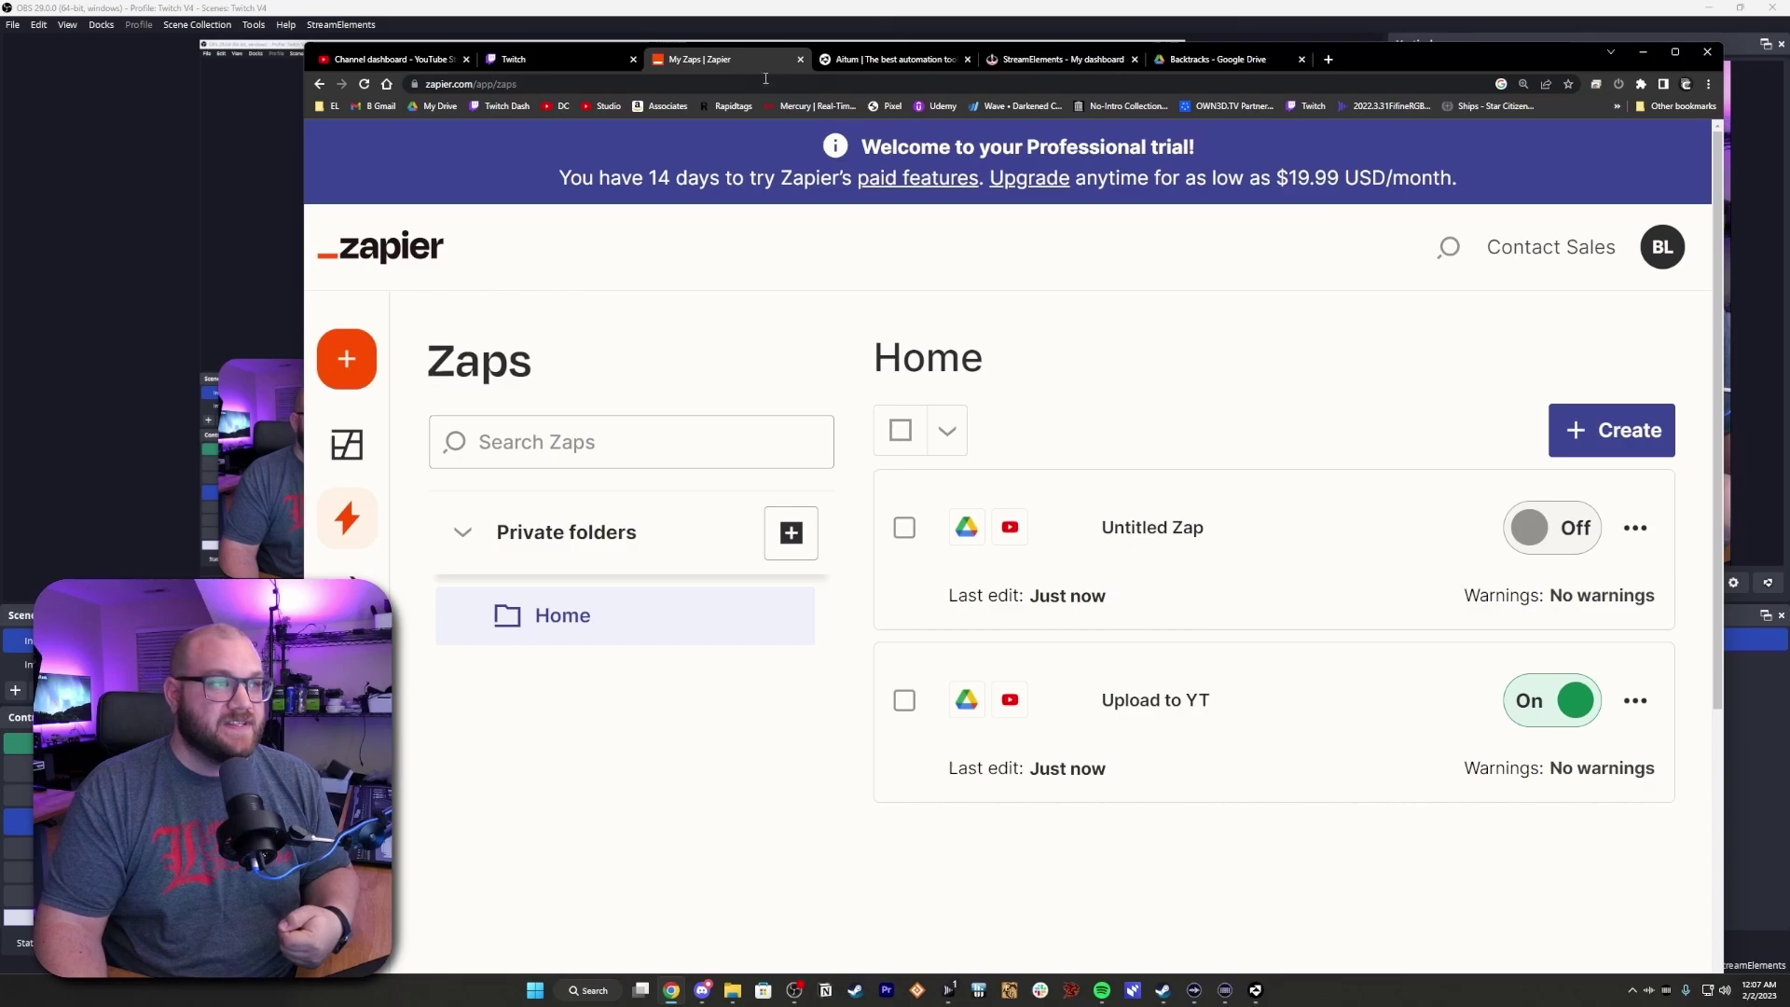
left_click(390, 59)
Step: Open YouTube Studio's Content page and reload twice until the new clip shows Pending
left_click(386, 420)
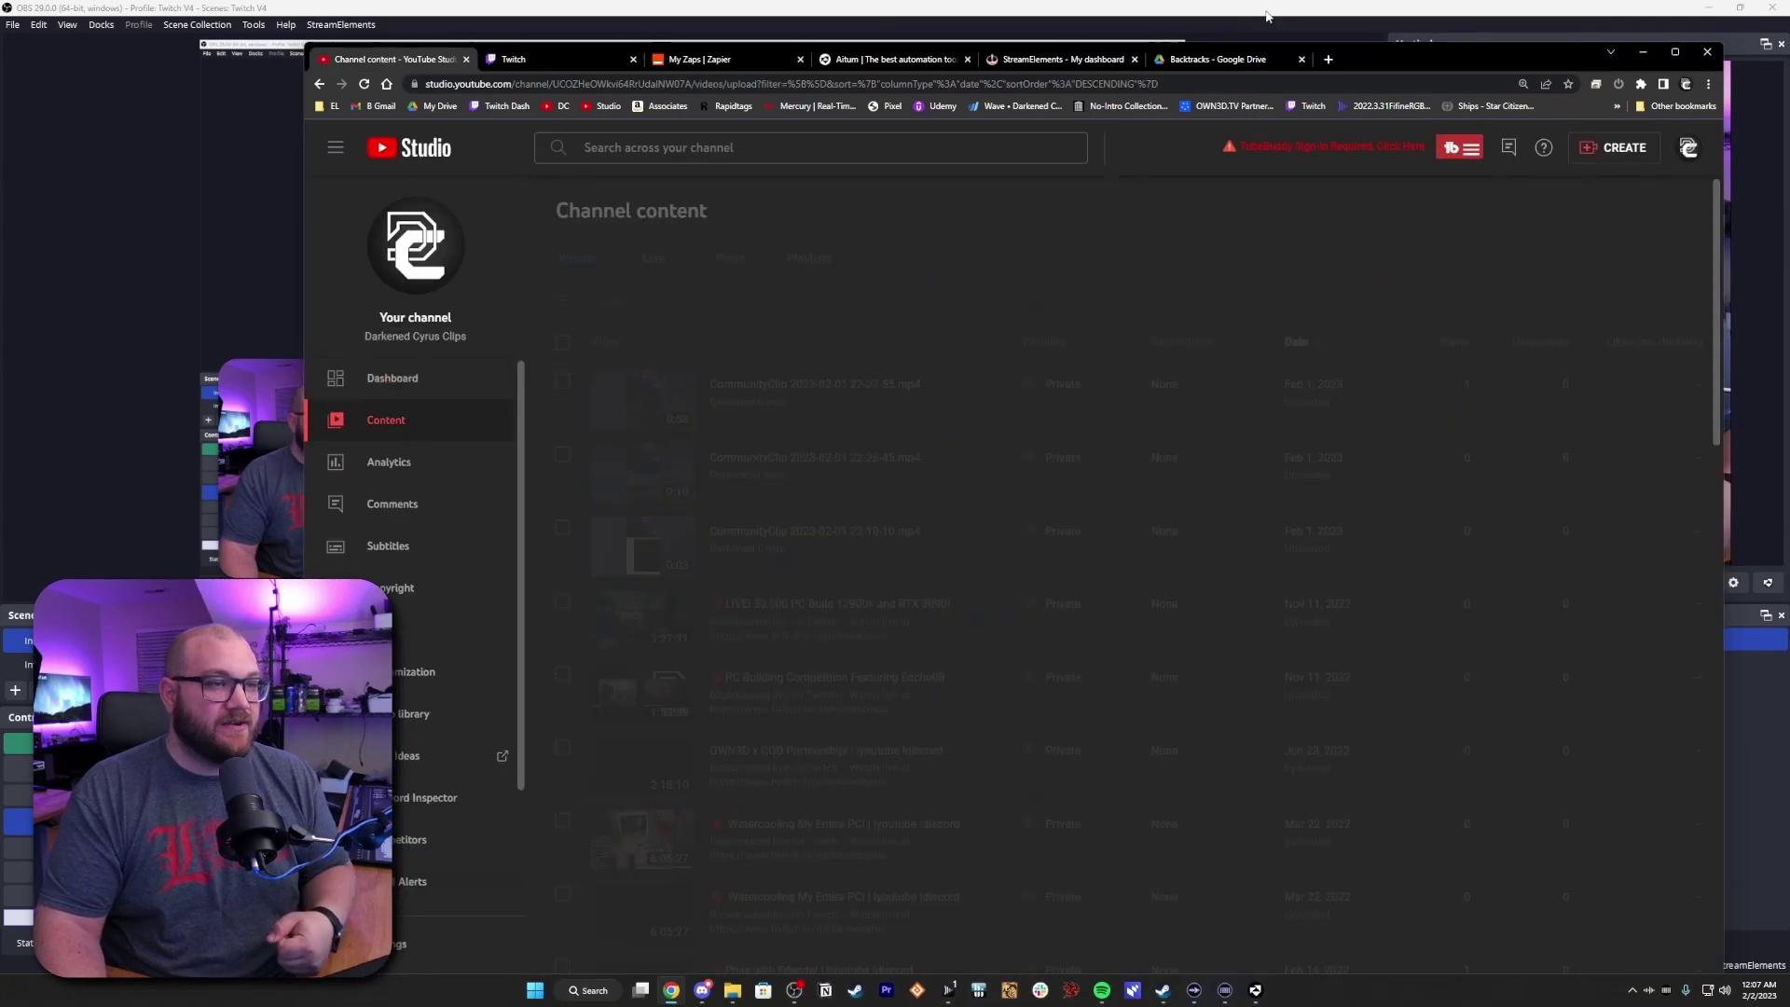
left_click_drag(1394, 60, 1421, 29)
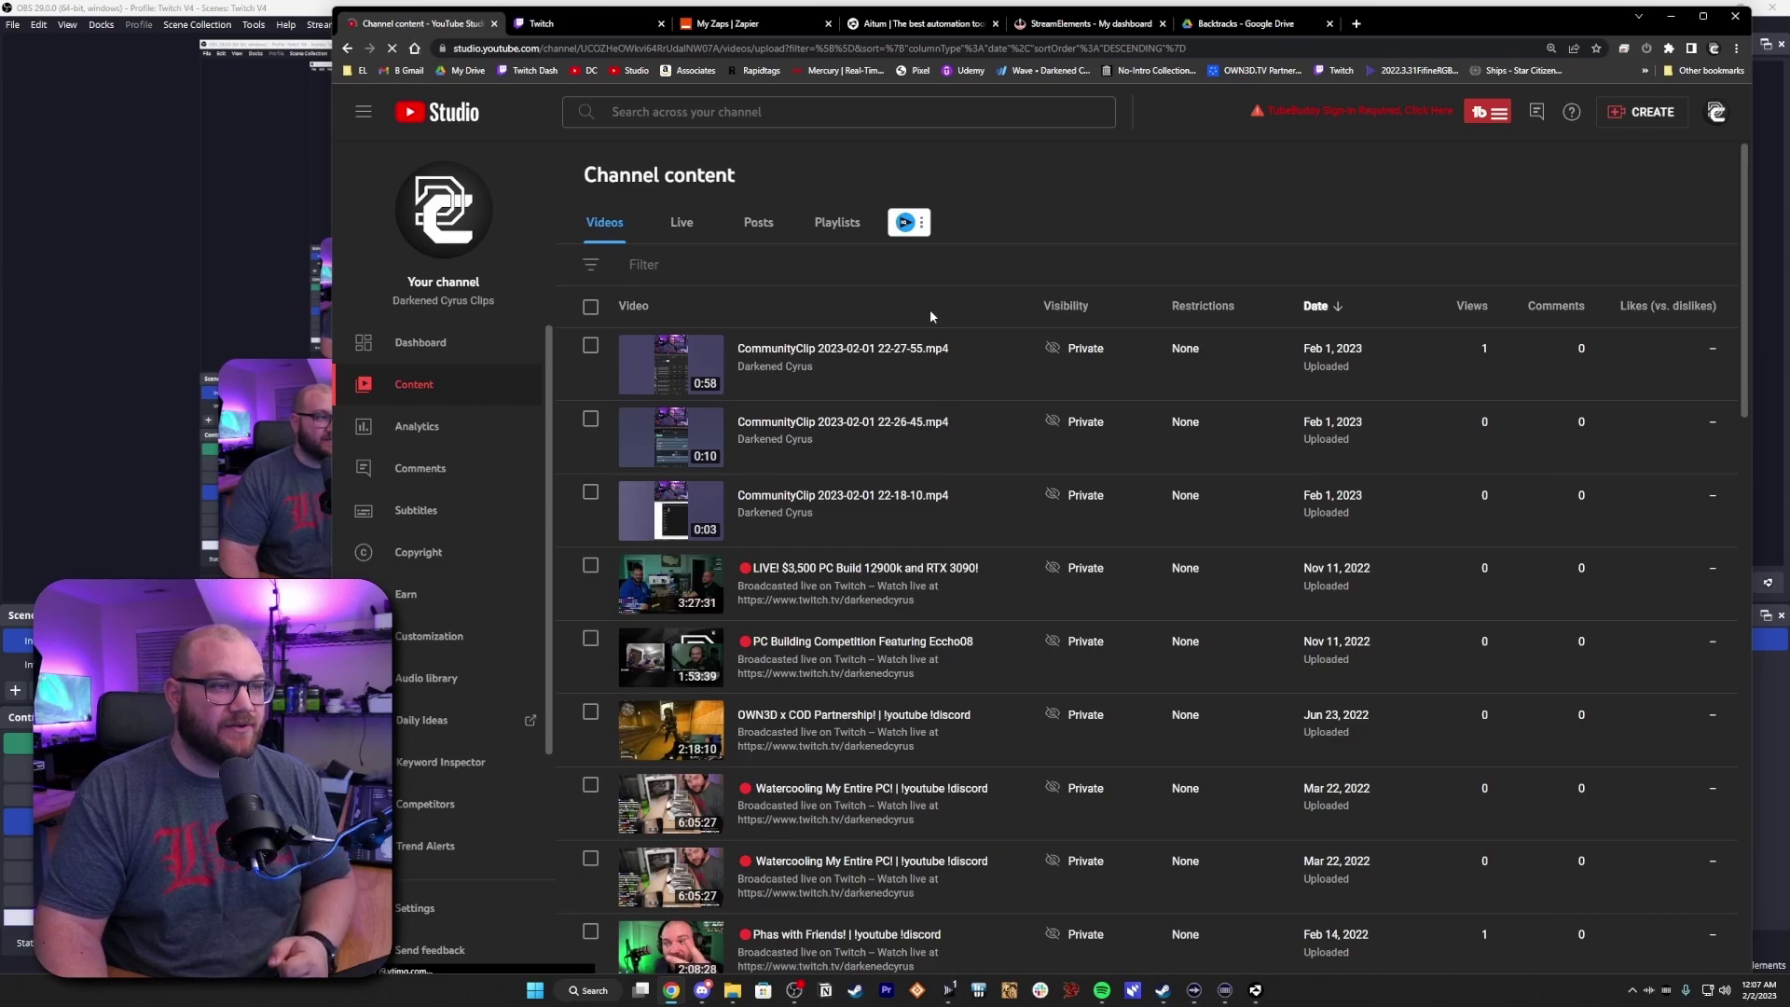
left_click(392, 50)
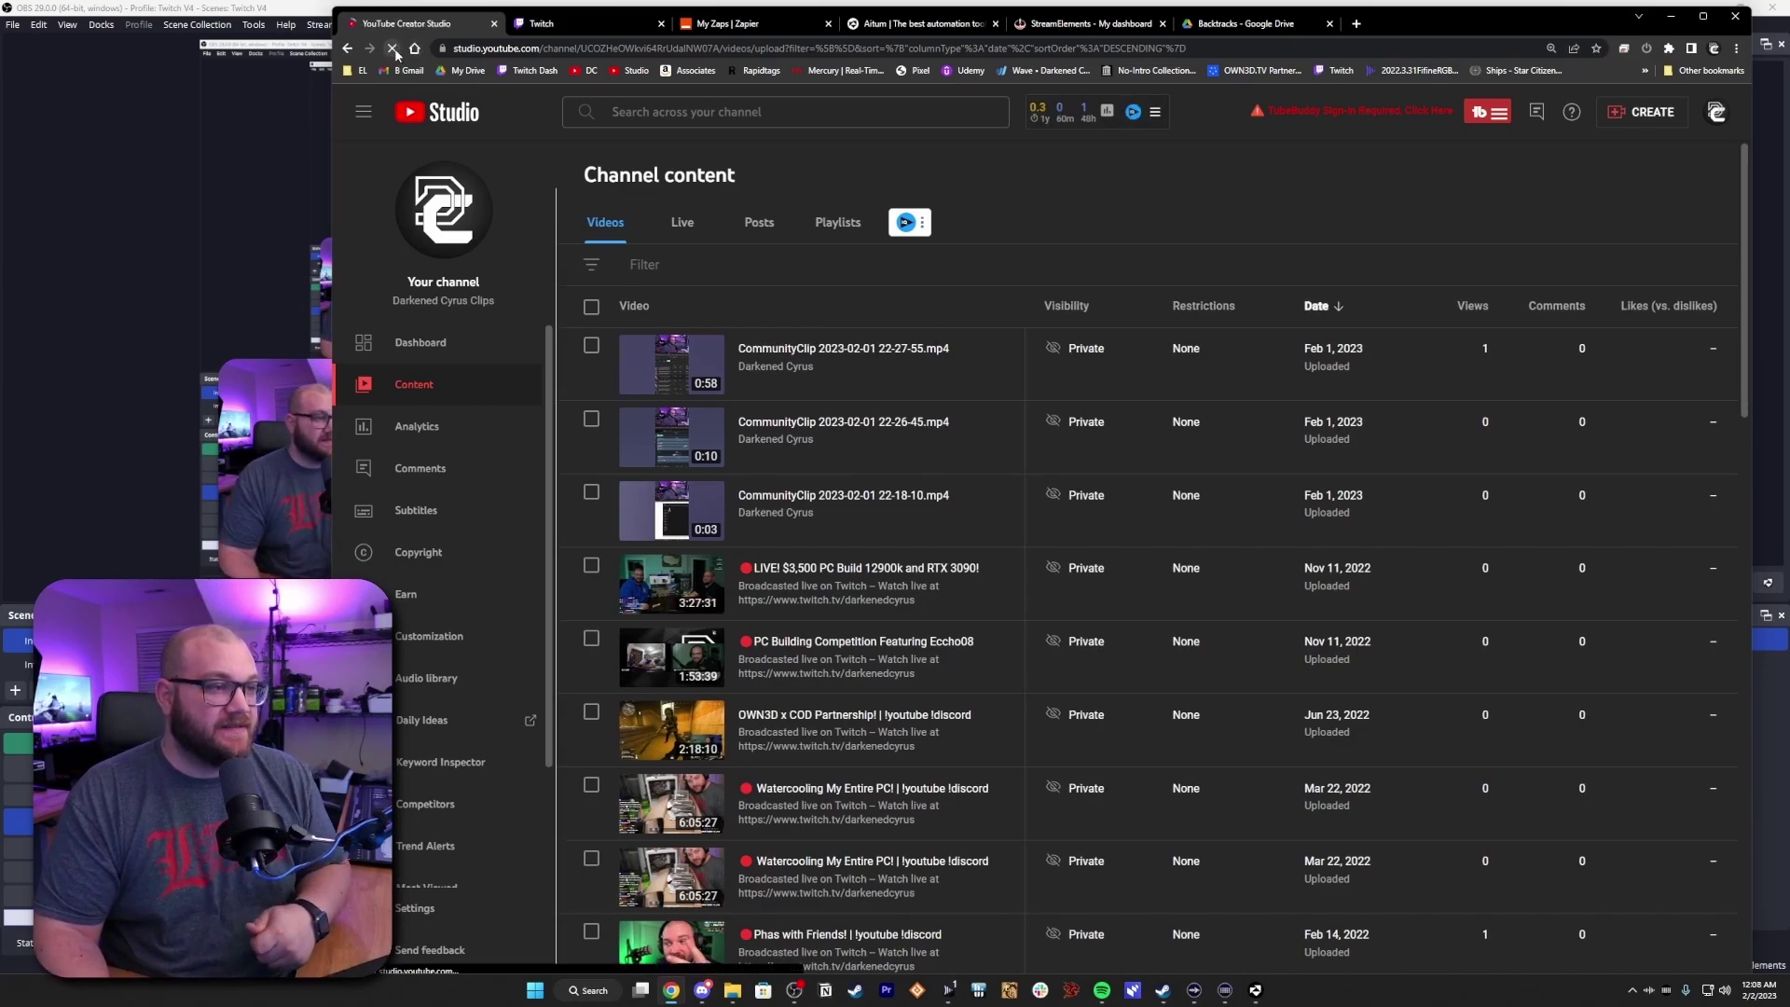
left_click(396, 54)
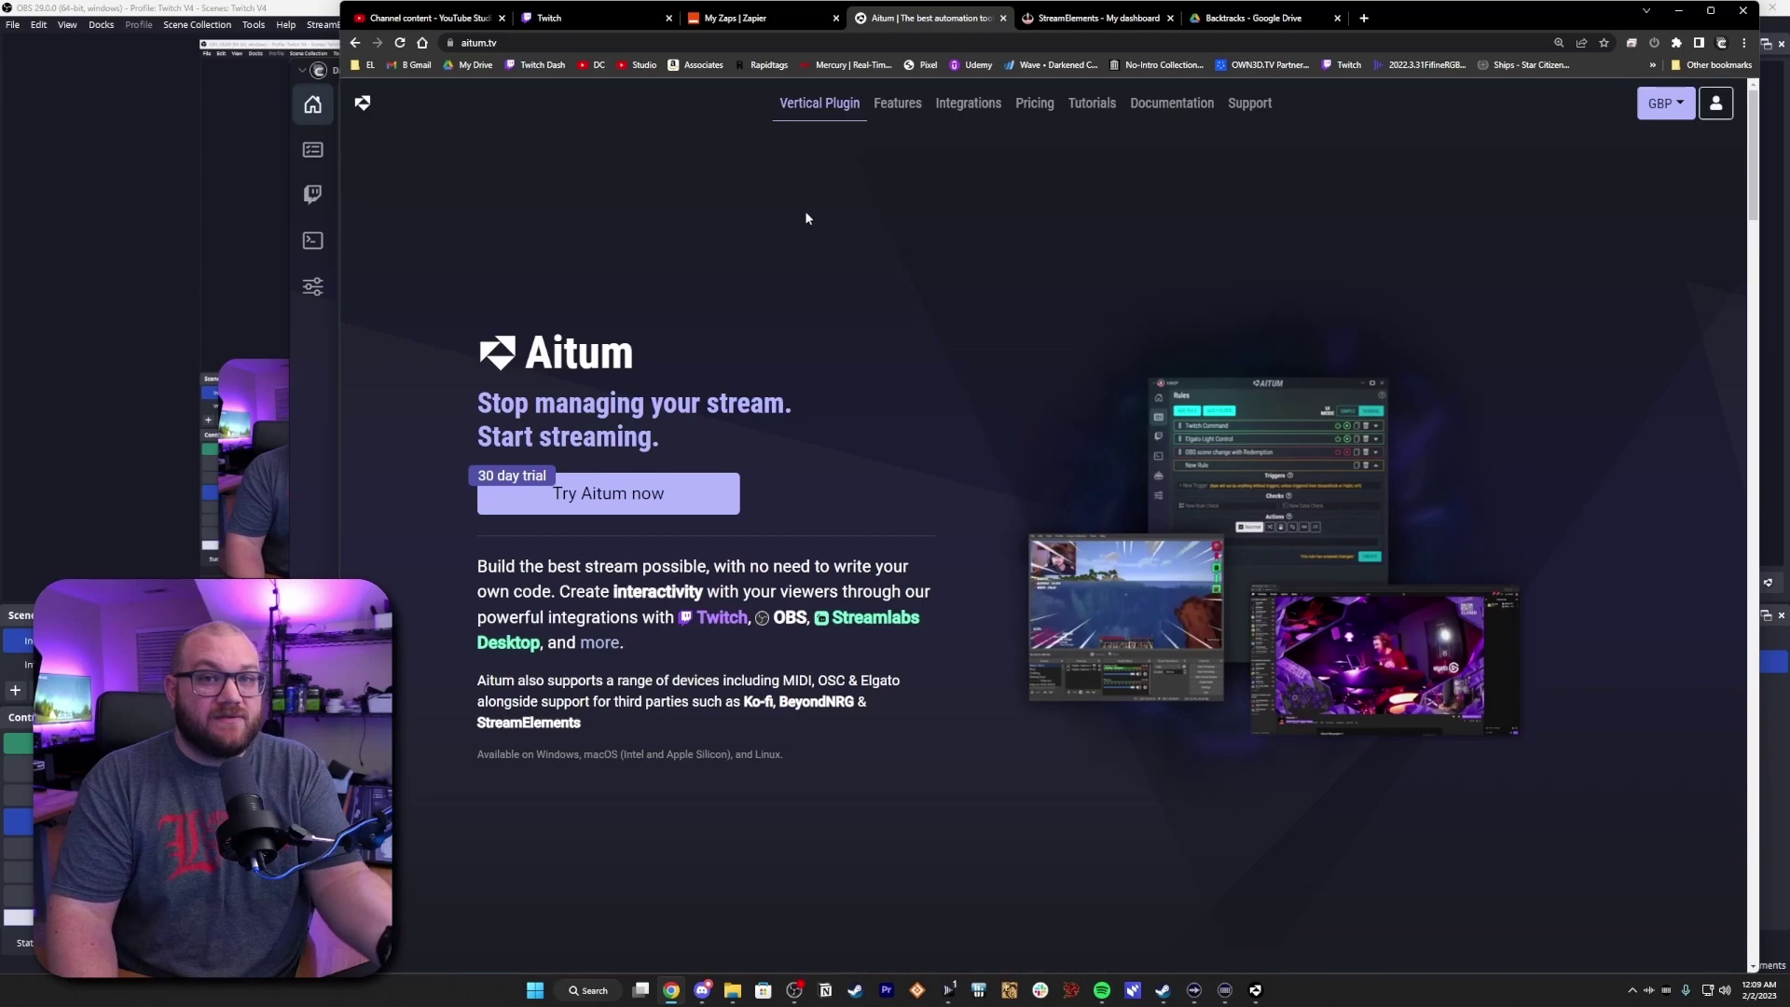
Step: Open Aitum's Rules, expand the Channel Point Redemption trigger, and enlarge the Aitum window
left_click(1678, 11)
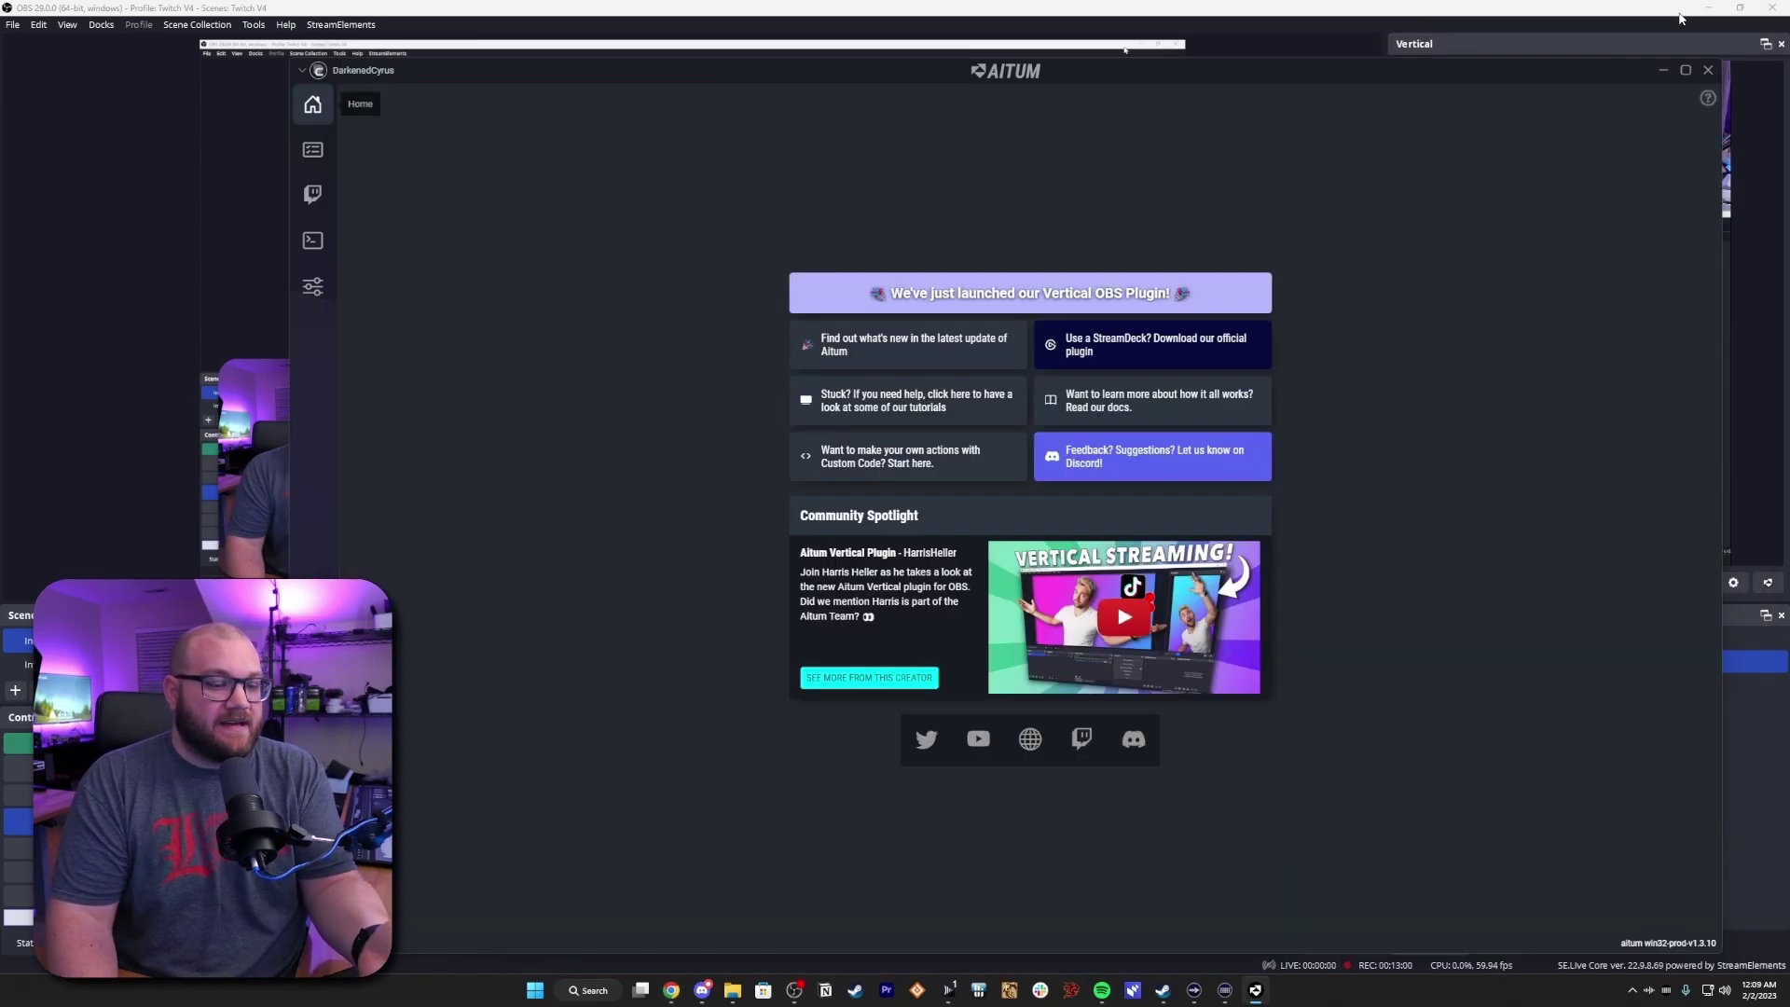
left_click(312, 149)
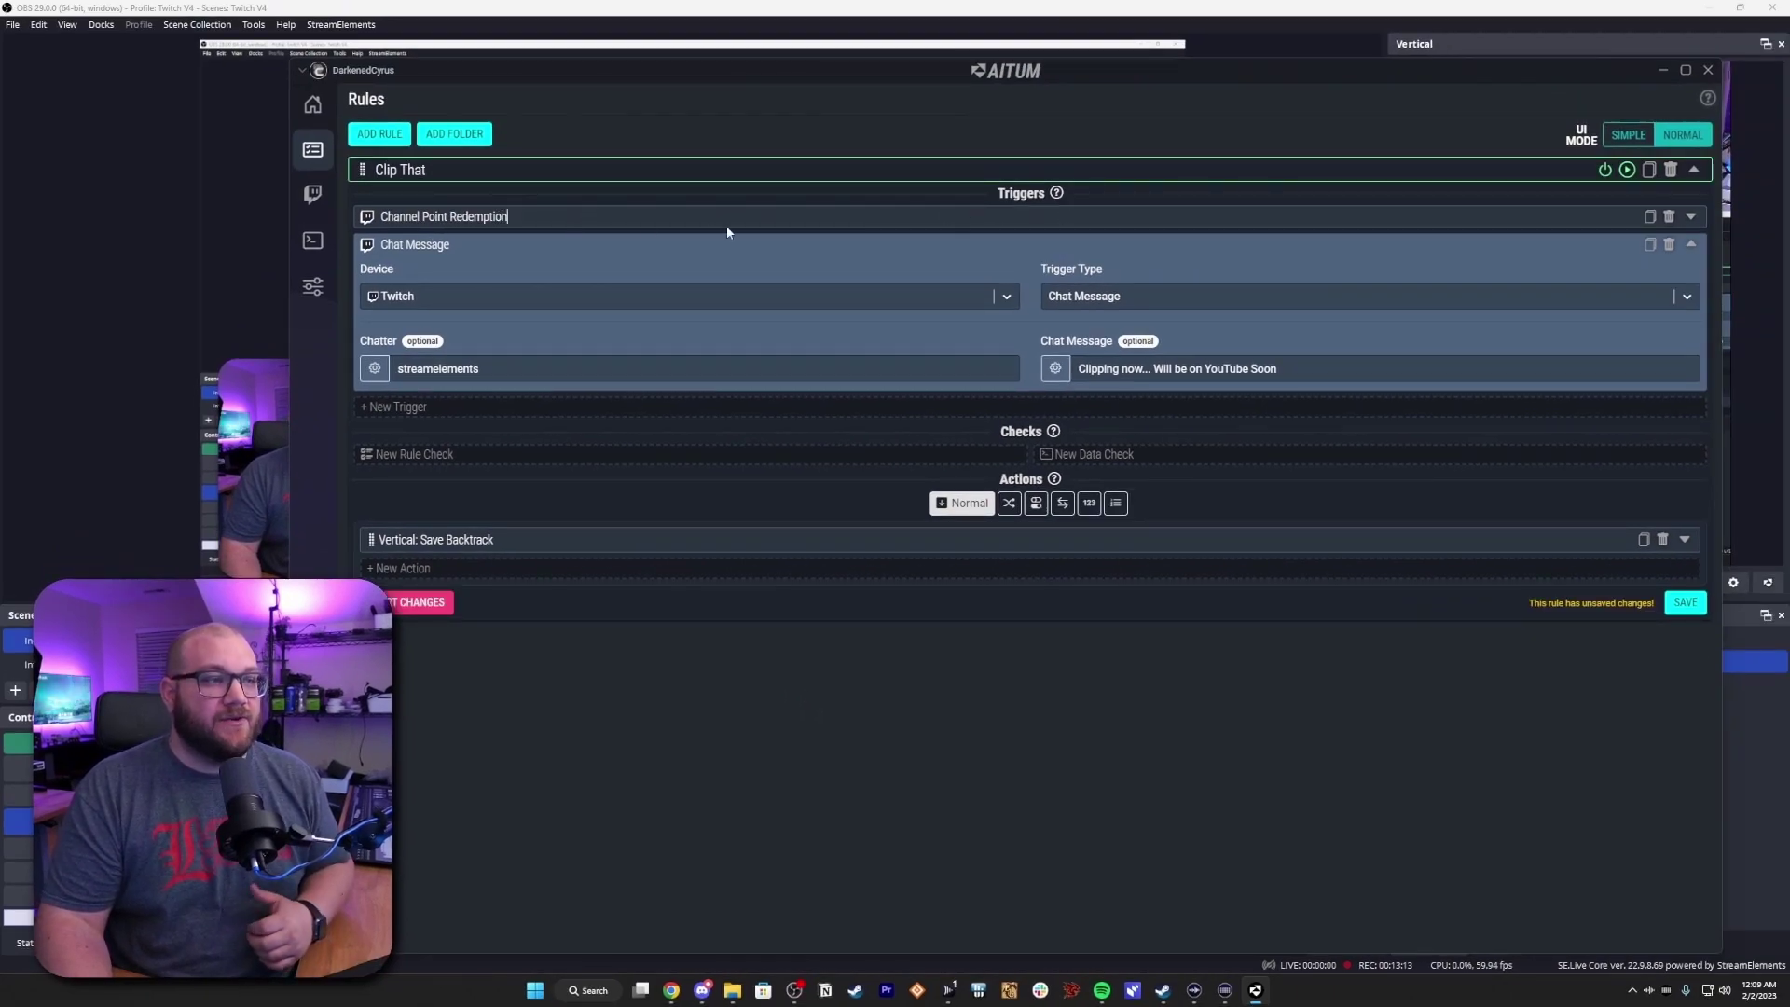
left_click(1690, 216)
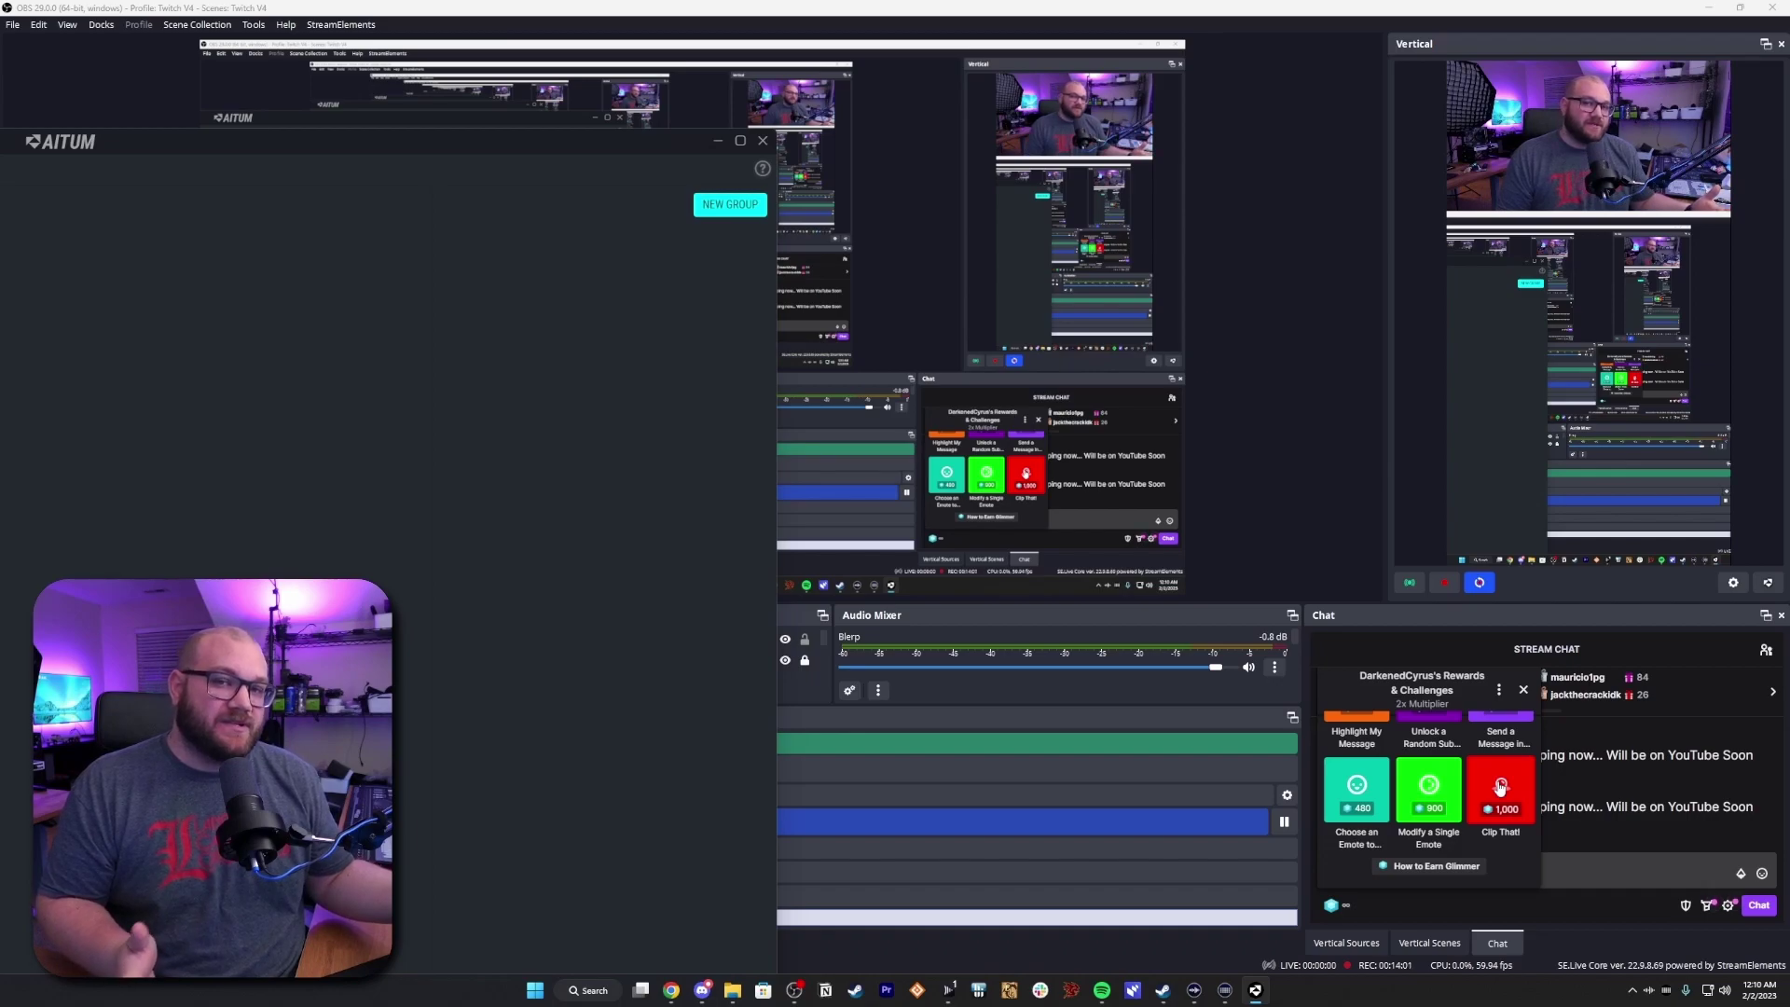
left_click_drag(164, 134, 1170, 52)
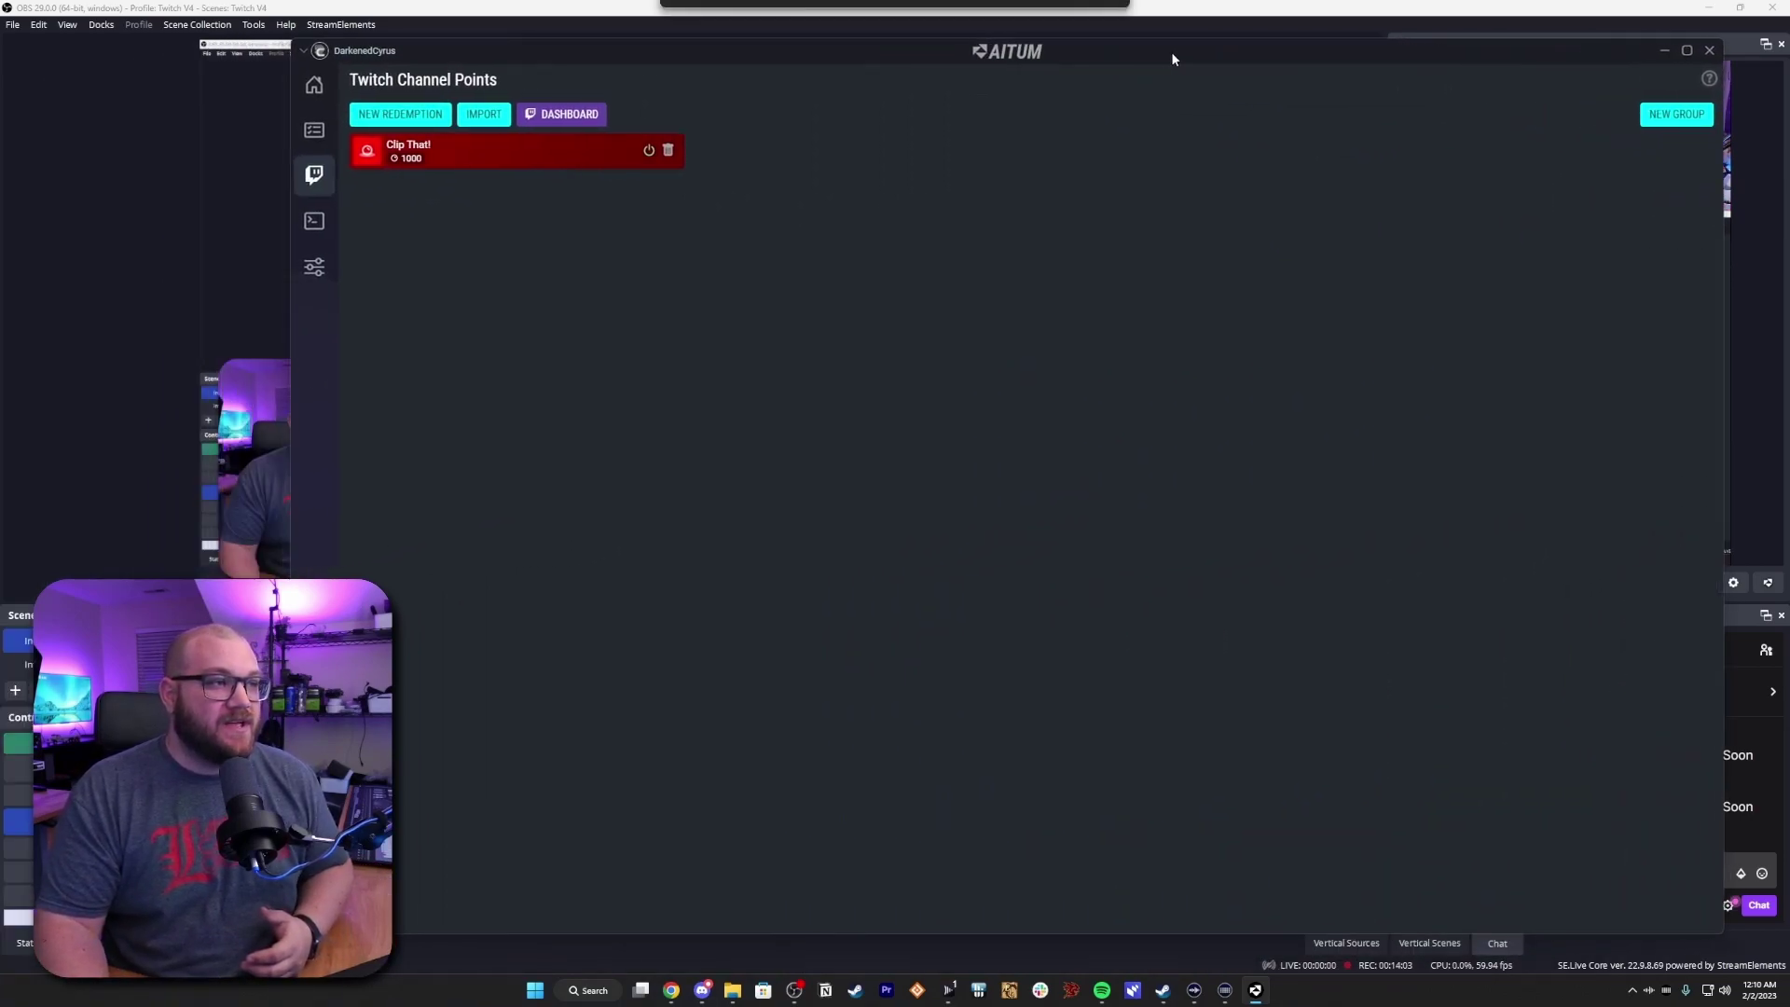
left_click(313, 129)
left_click(447, 146)
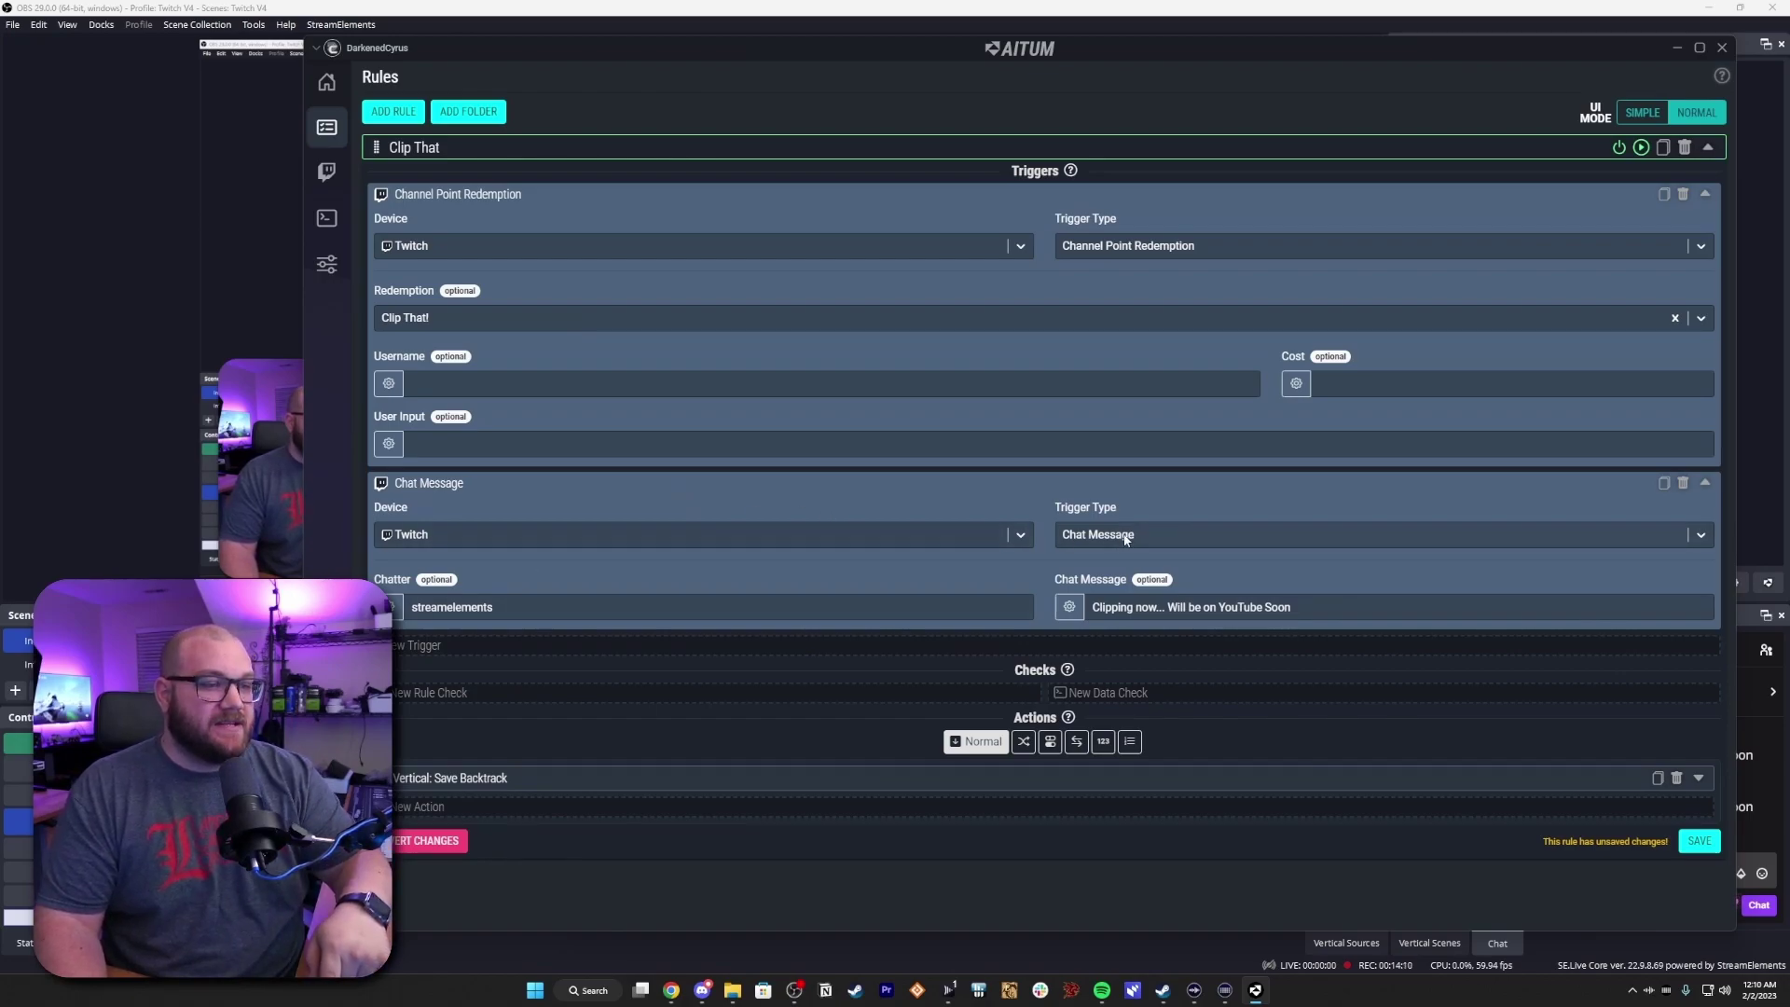
left_click(1092, 607)
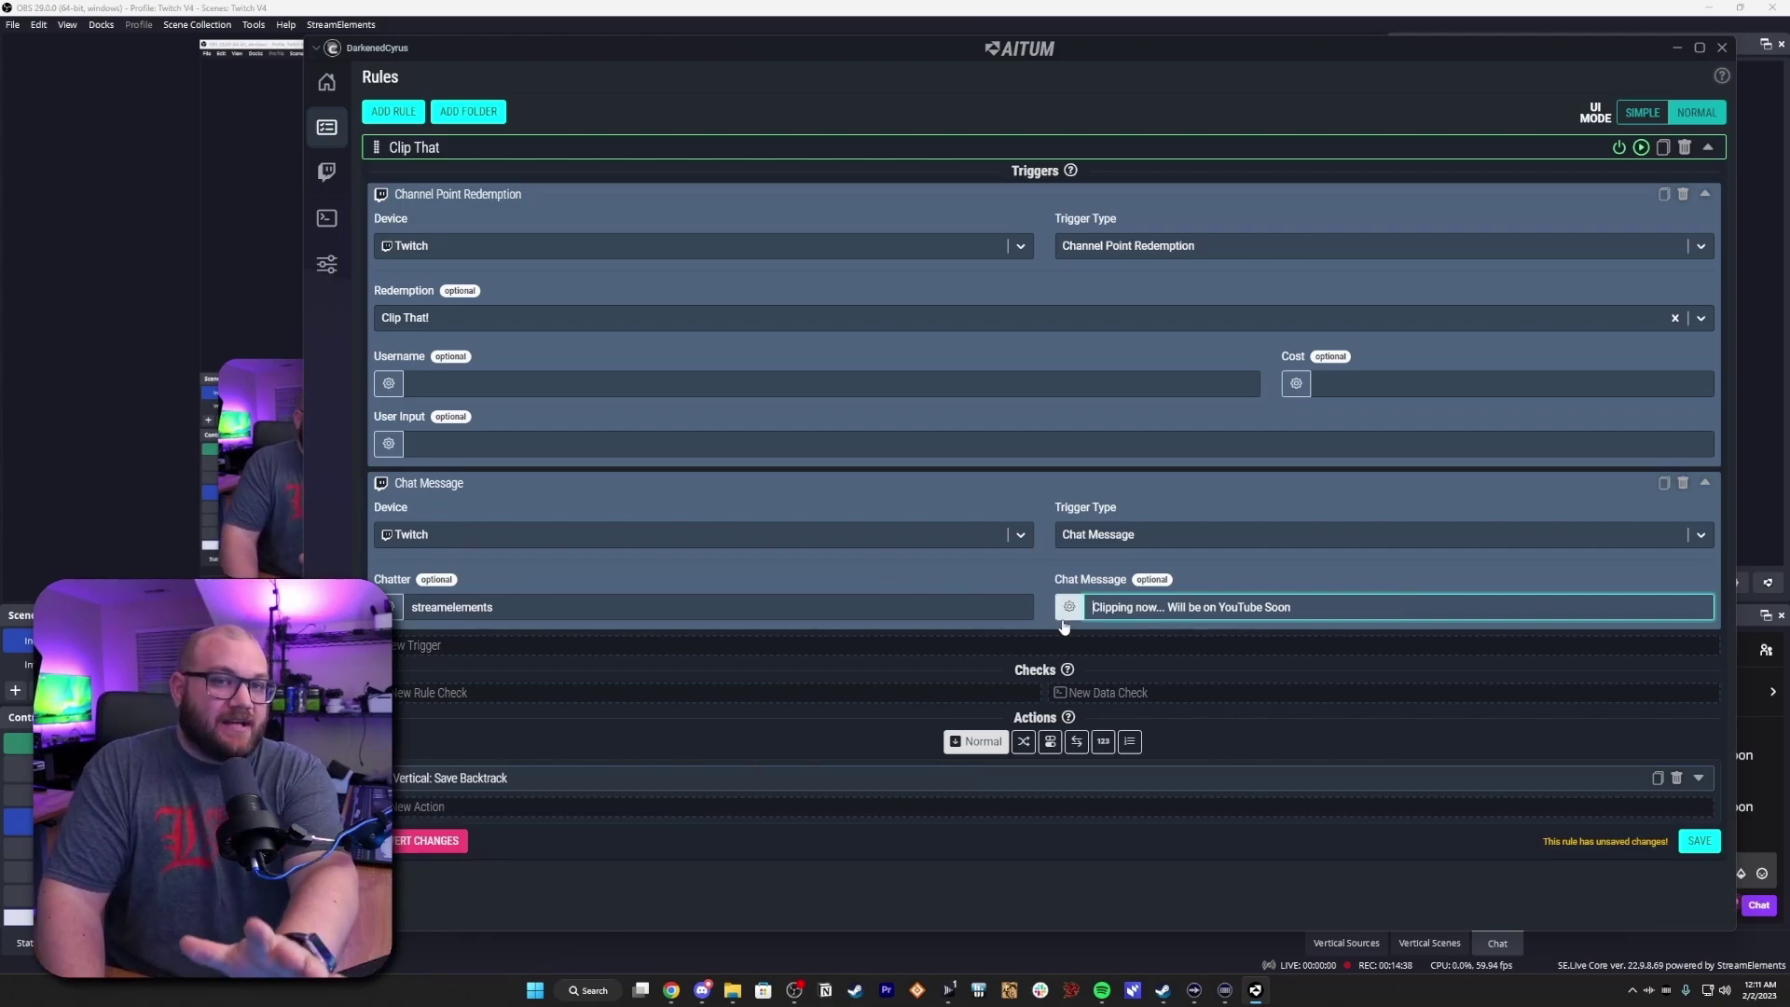
left_click(672, 782)
left_click(1698, 779)
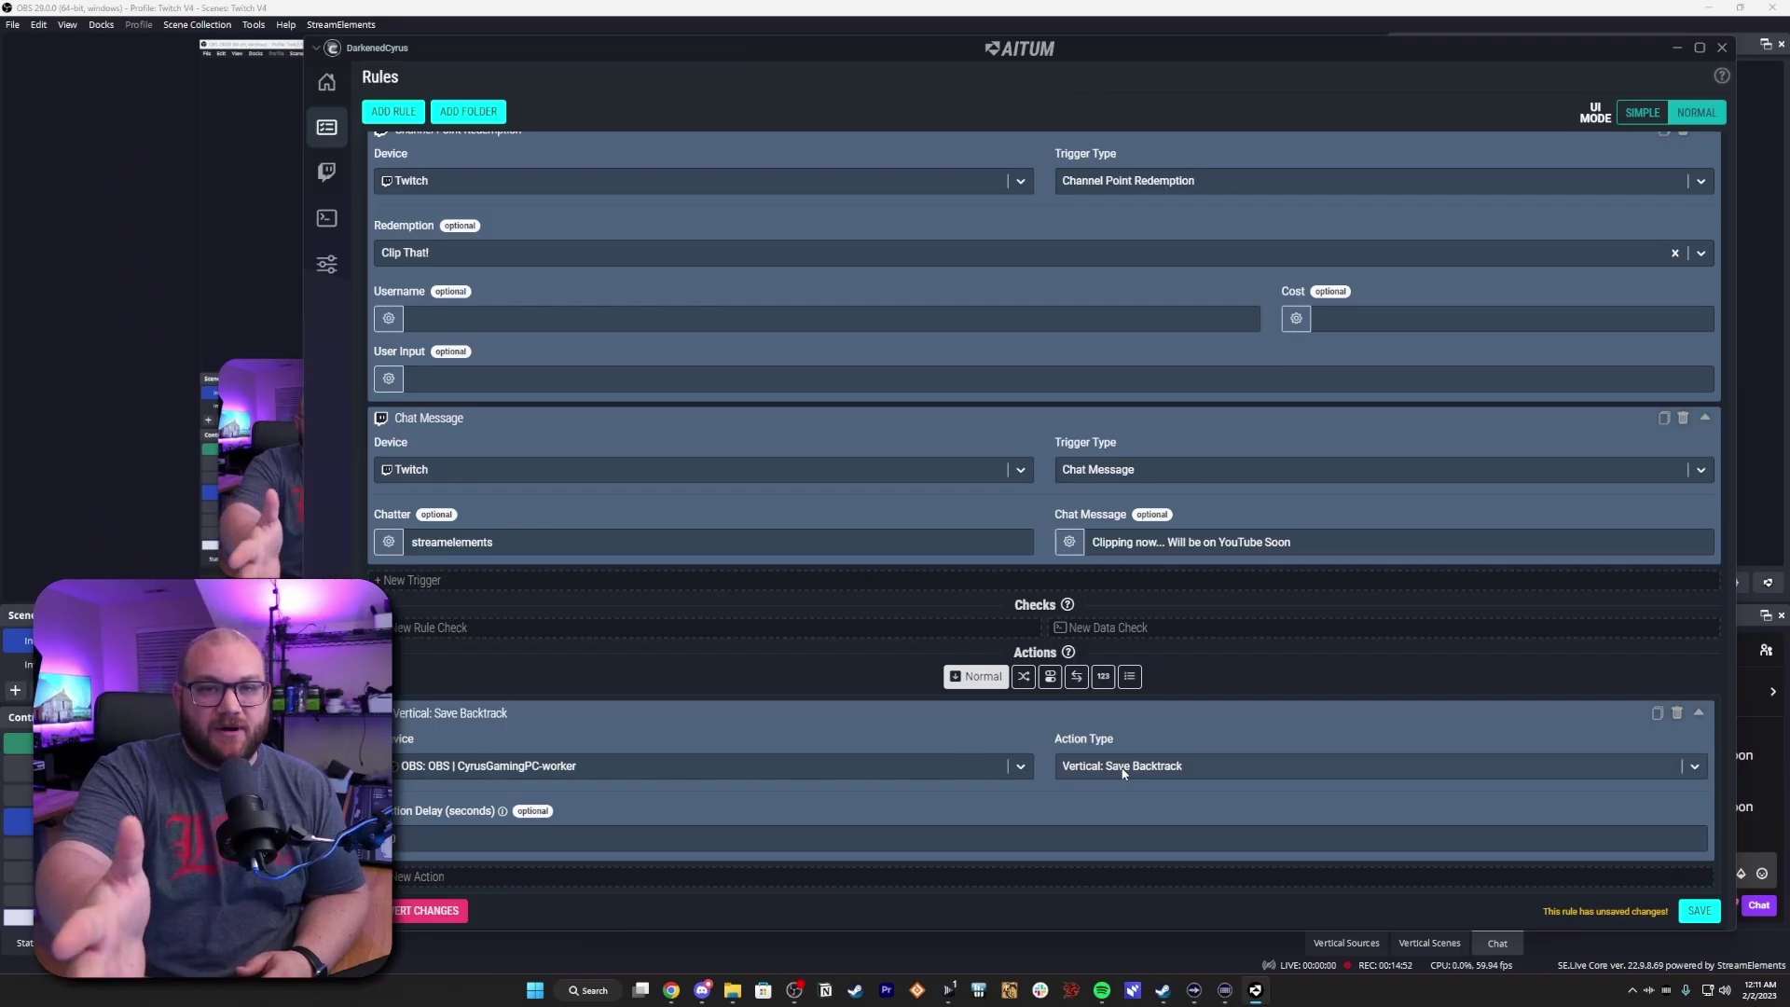
scroll(979, 560, "up", 1)
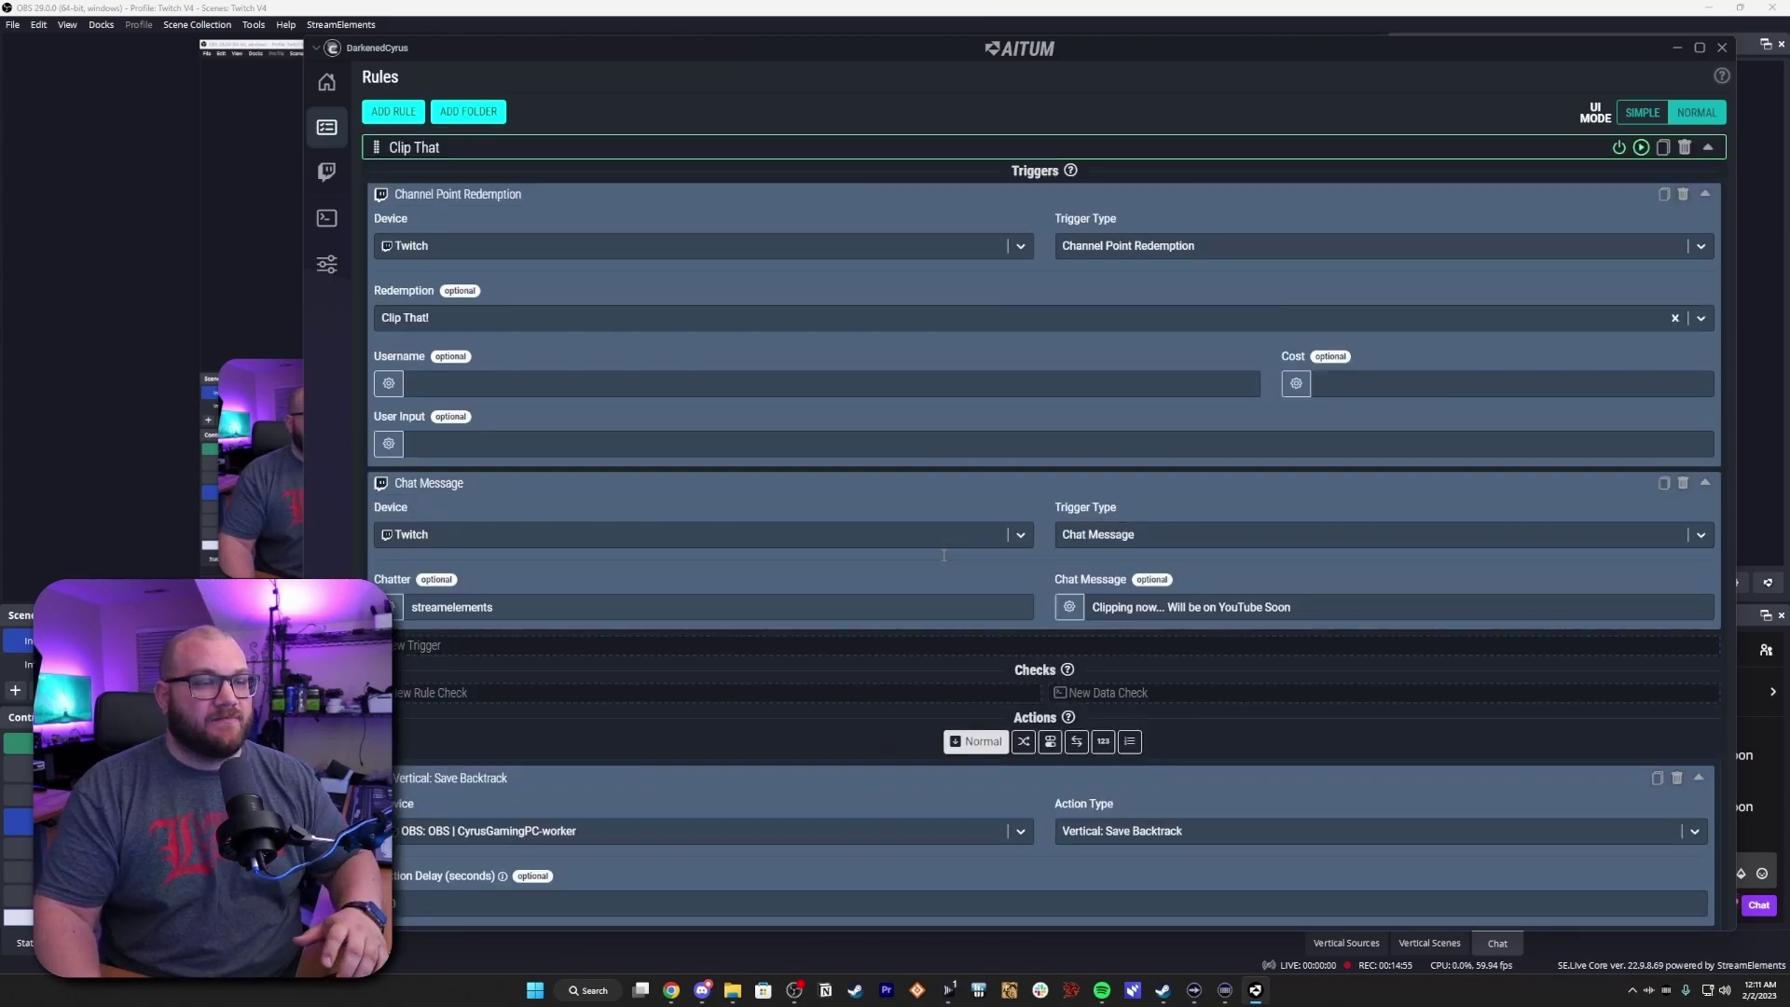
left_click(325, 174)
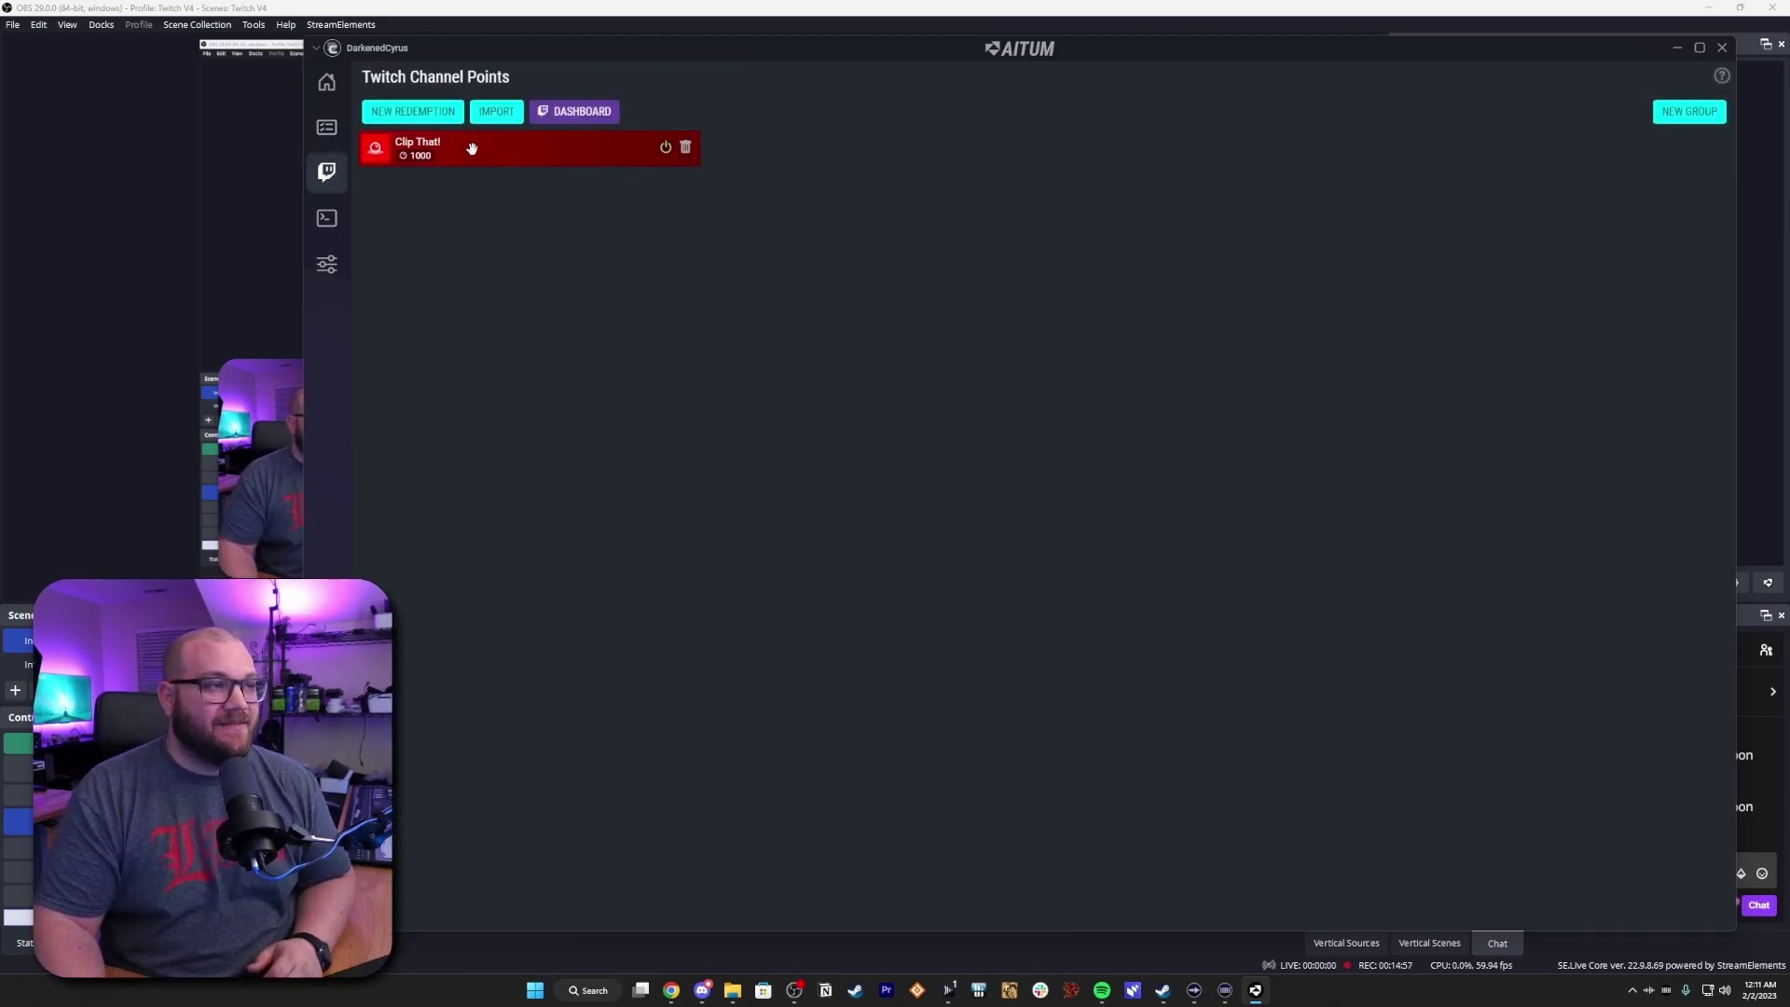